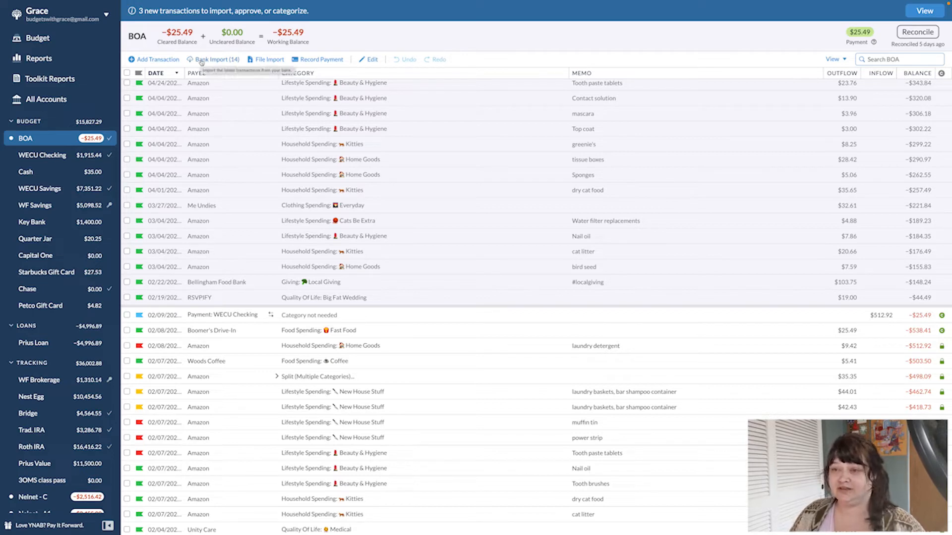
- Import the latest bank transactions into the BOA account and assign the Modern Health transaction to the Quality Of Life: Medical category
left_click(201, 60)
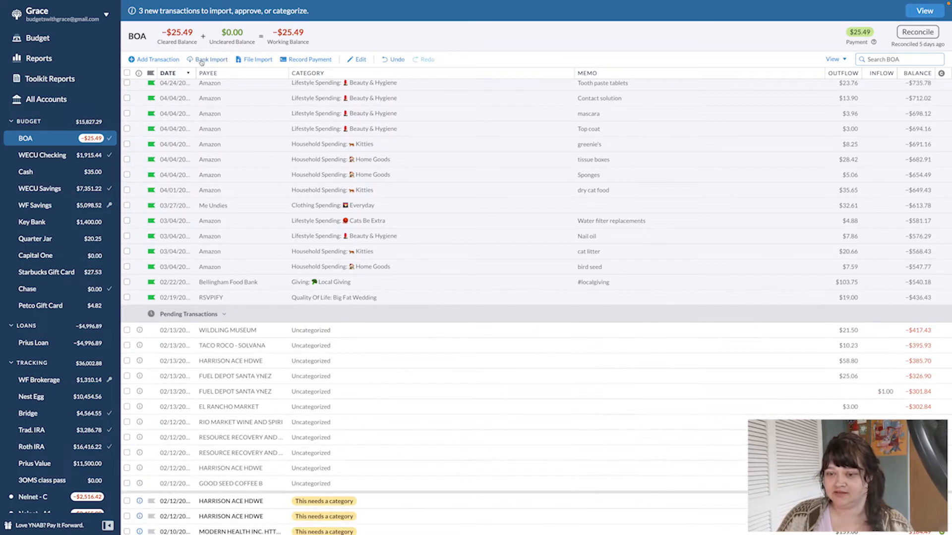
scroll(392, 245, "down", 3)
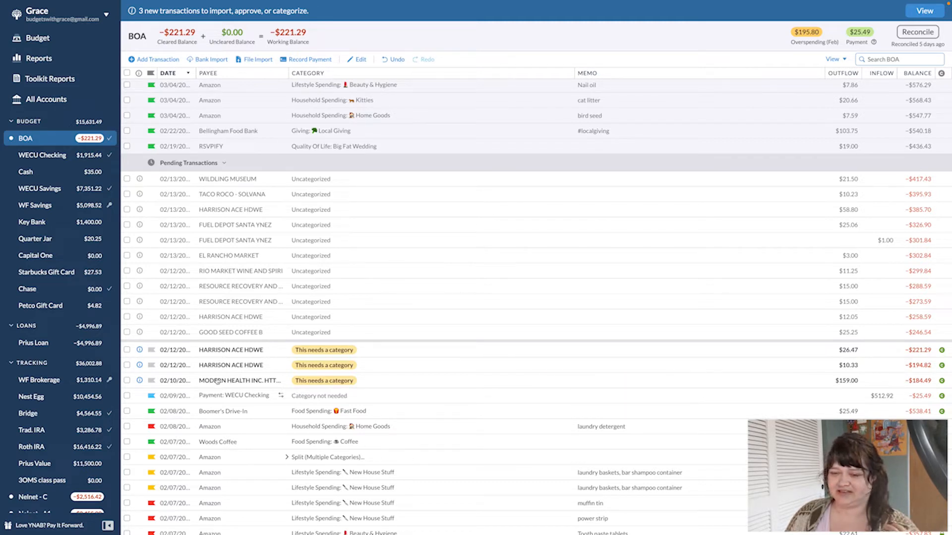
left_click(340, 386)
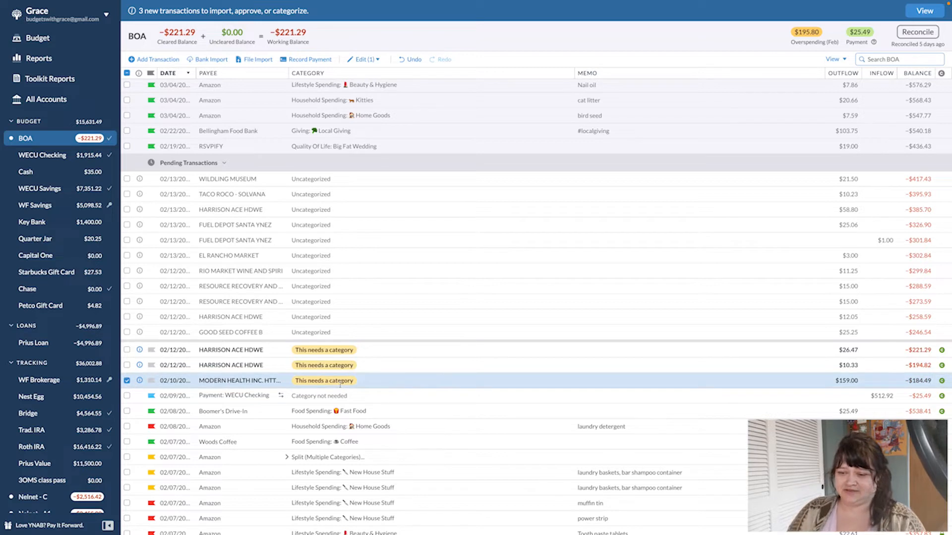
left_click(340, 386)
type("medi")
key("Tab")
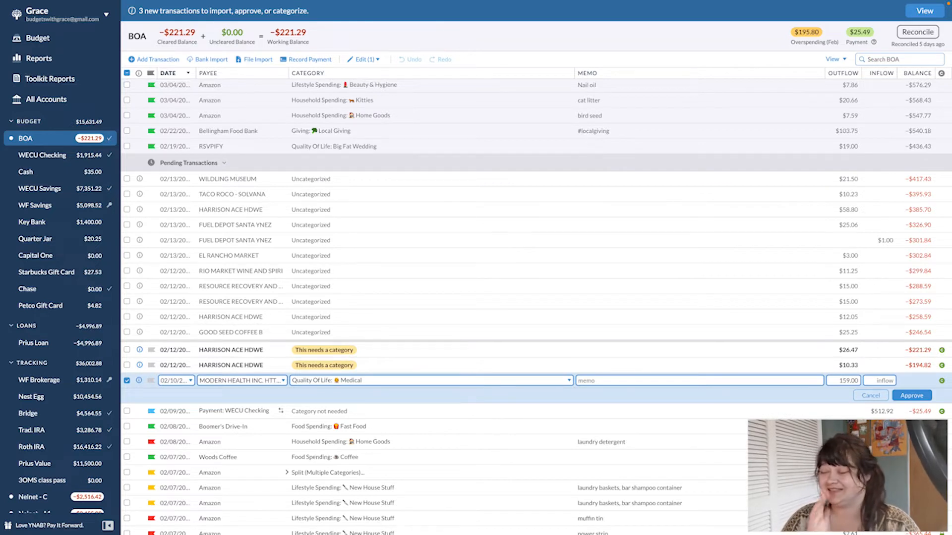
- Categorize the $10.33 Harrison Ace HDWE transaction as Quality Of Life: Travel & Stay and approve it
left_click(312, 365)
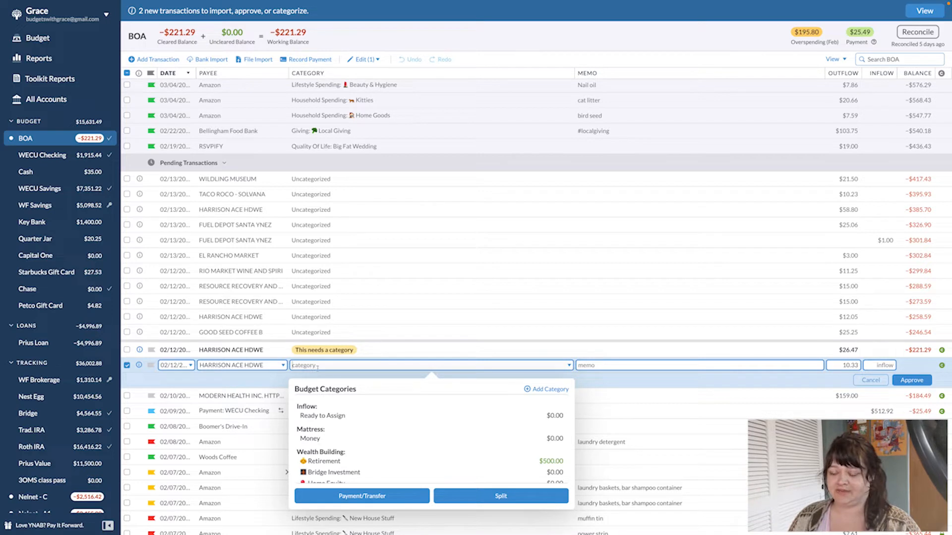
scroll(448, 426, "down", 5)
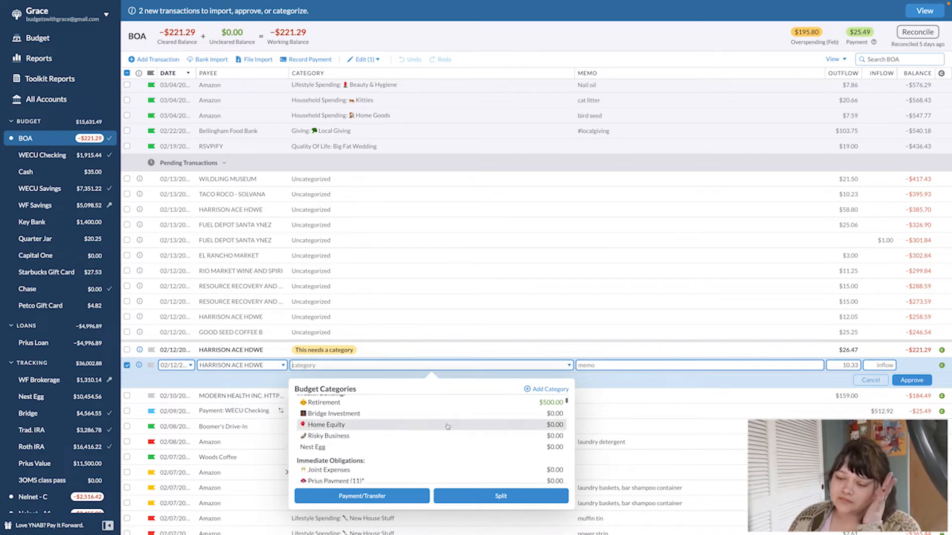
scroll(447, 426, "down", 10)
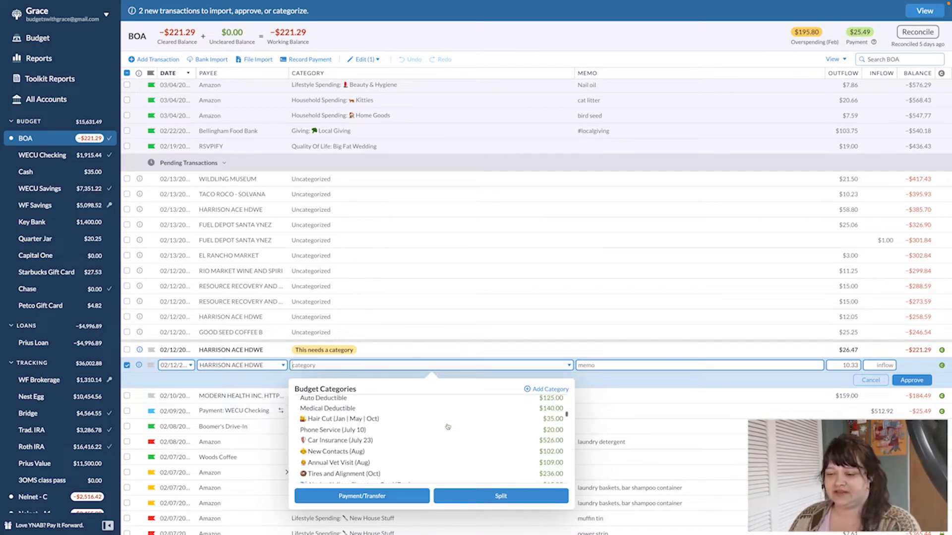
scroll(447, 427, "down", 8)
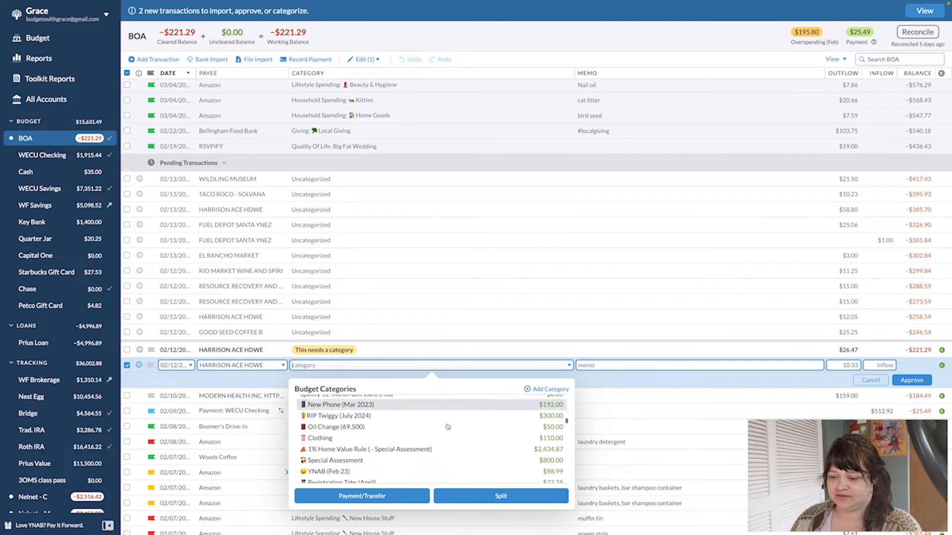
scroll(364, 271, "down", 8)
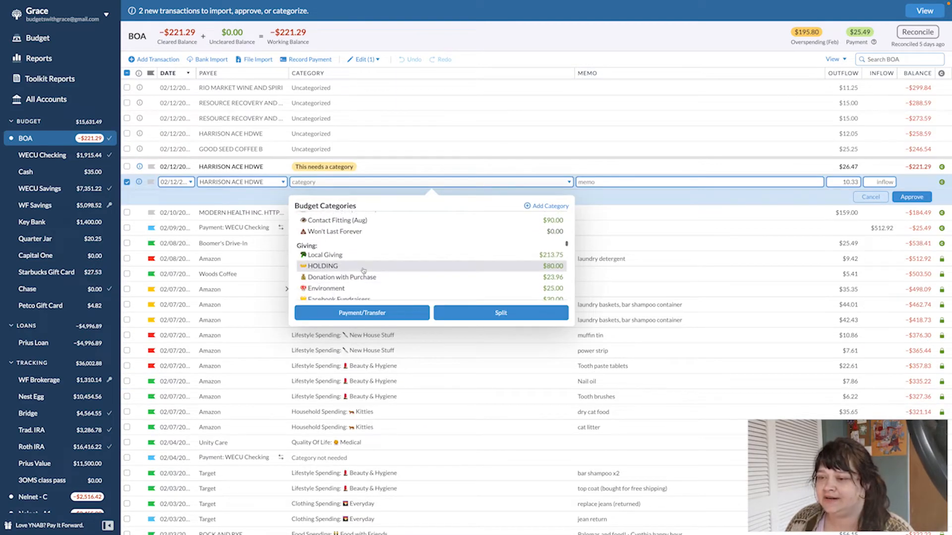
scroll(363, 270, "down", 8)
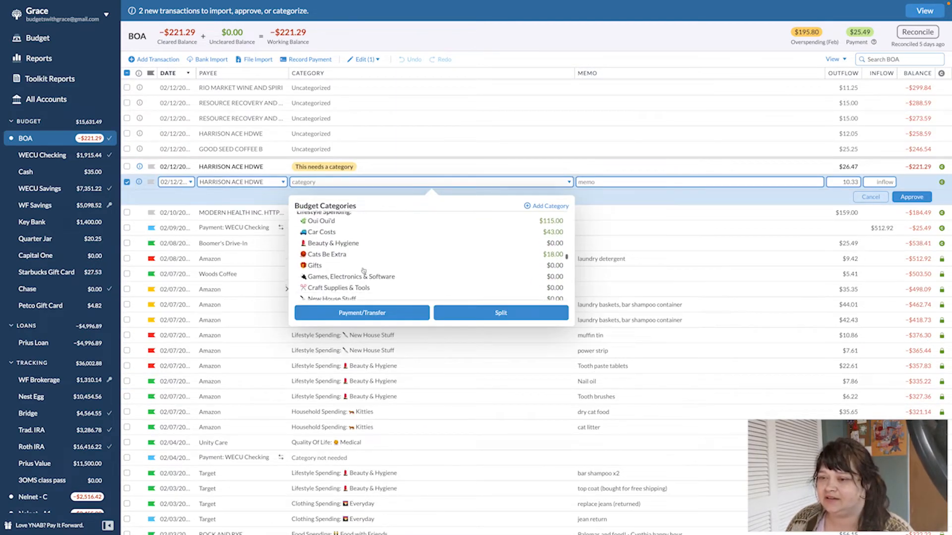
scroll(345, 229, "up", 1)
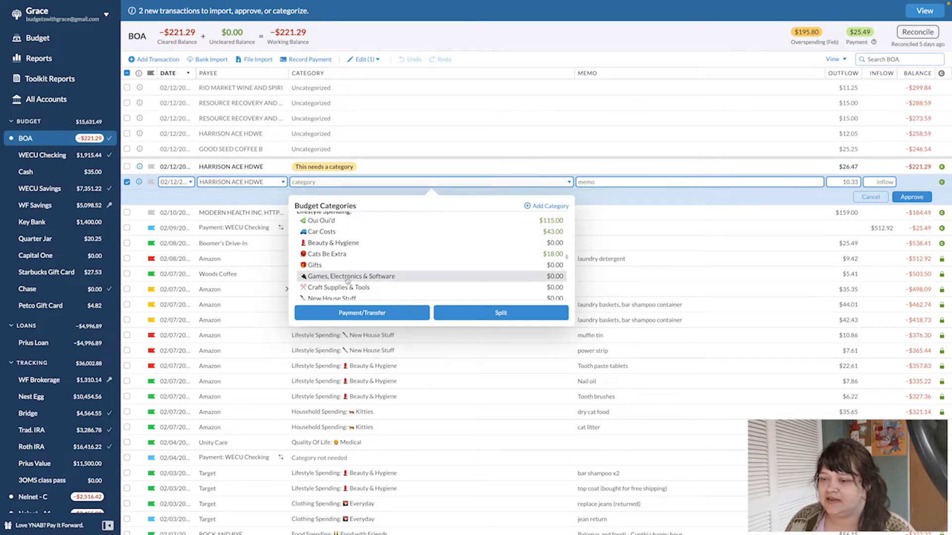
scroll(348, 280, "down", 1)
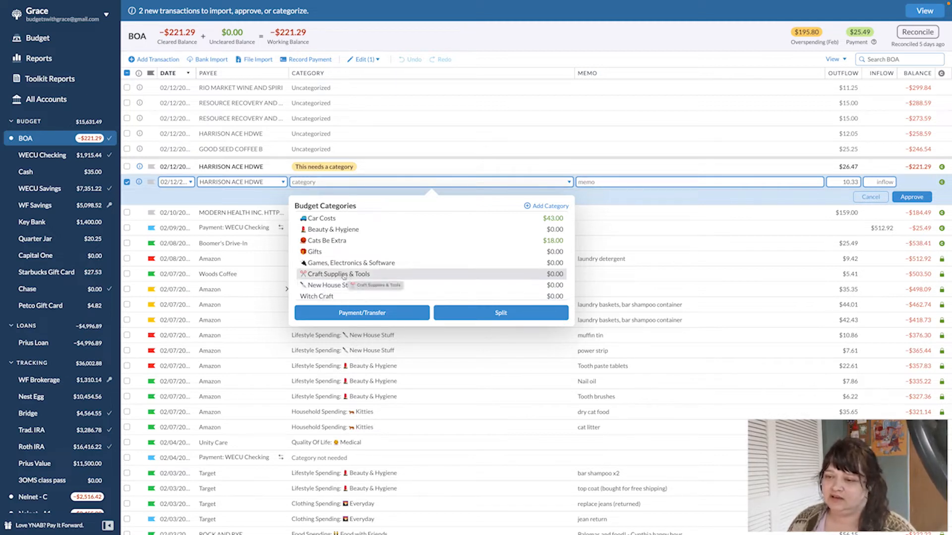
scroll(379, 269, "down", 3)
scroll(370, 254, "down", 2)
scroll(359, 230, "up", 2)
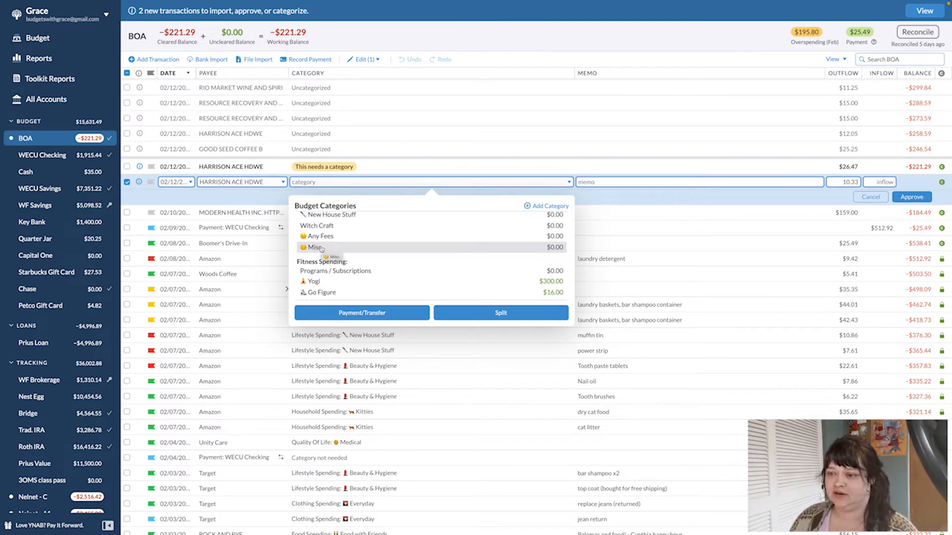
scroll(451, 278, "down", 5)
scroll(452, 278, "down", 8)
scroll(452, 278, "down", 6)
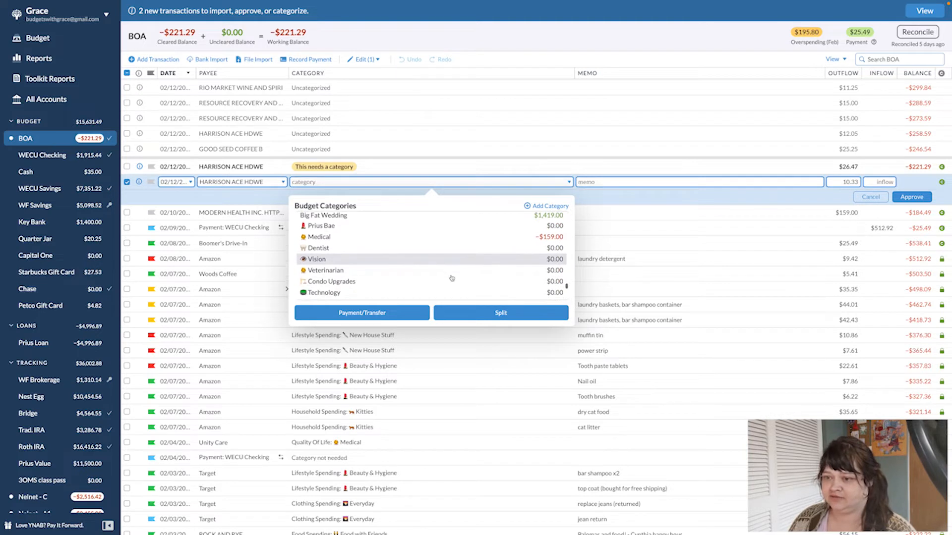
scroll(351, 251, "down", 1)
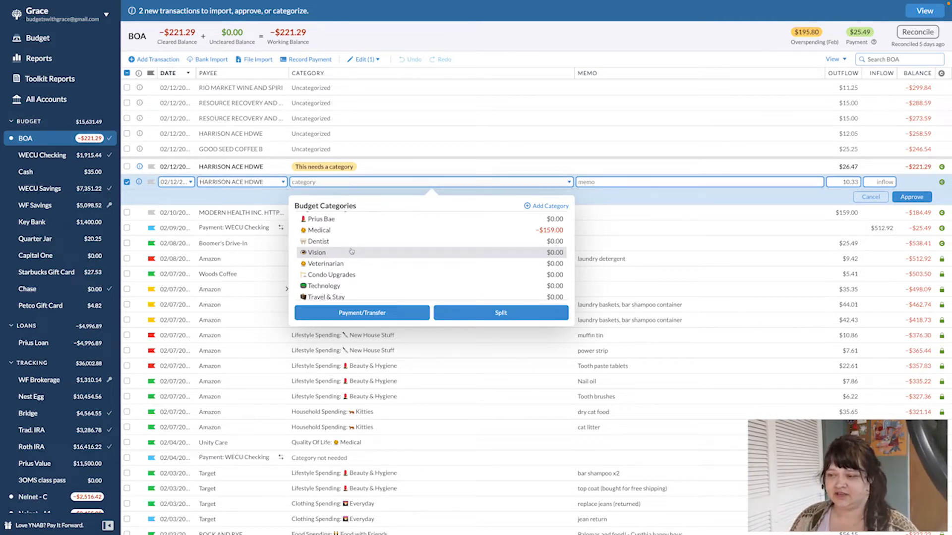
left_click(337, 296)
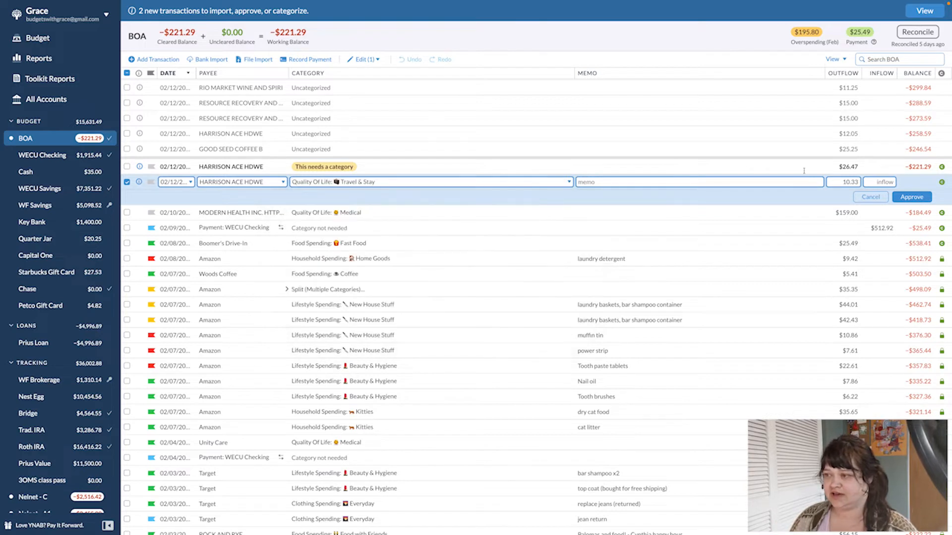
left_click(912, 197)
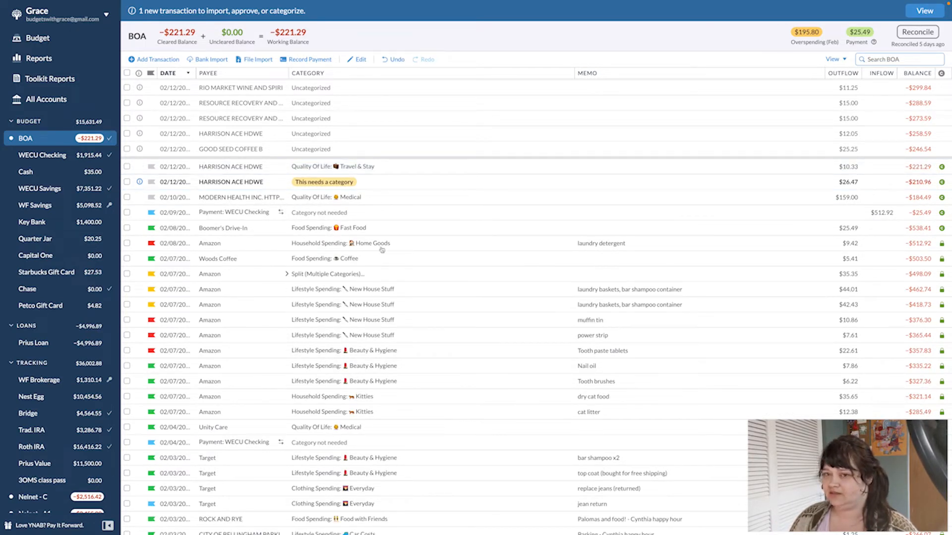
- Clear the transaction search across all accounts and copy the #santaynez2022 tag from the 02/10/2022 Starbucks transaction's memo
left_click(59, 96)
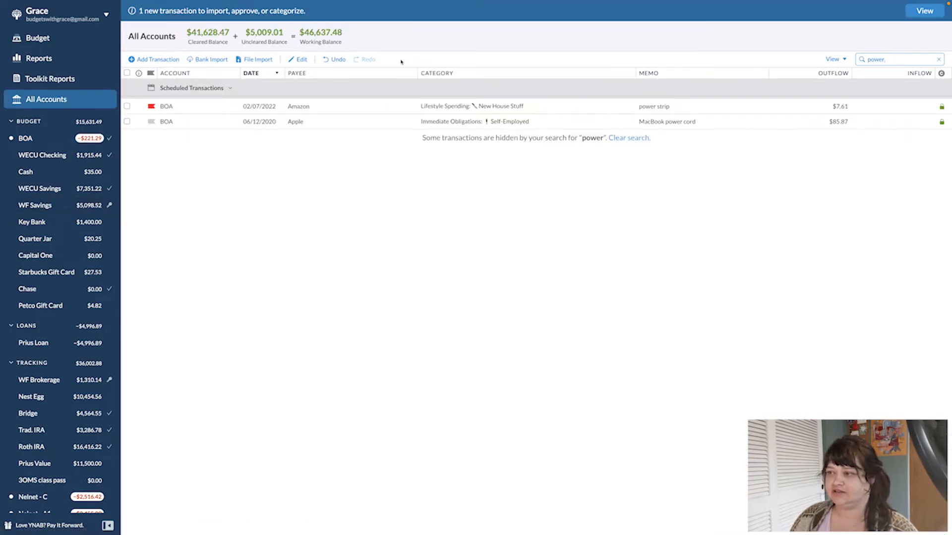
left_click(644, 138)
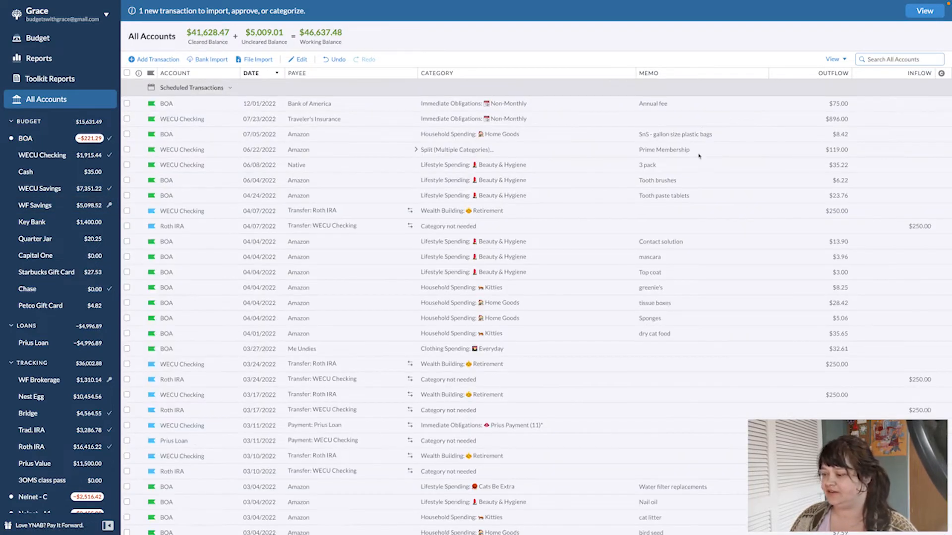
scroll(698, 156, "down", 10)
scroll(699, 156, "down", 5)
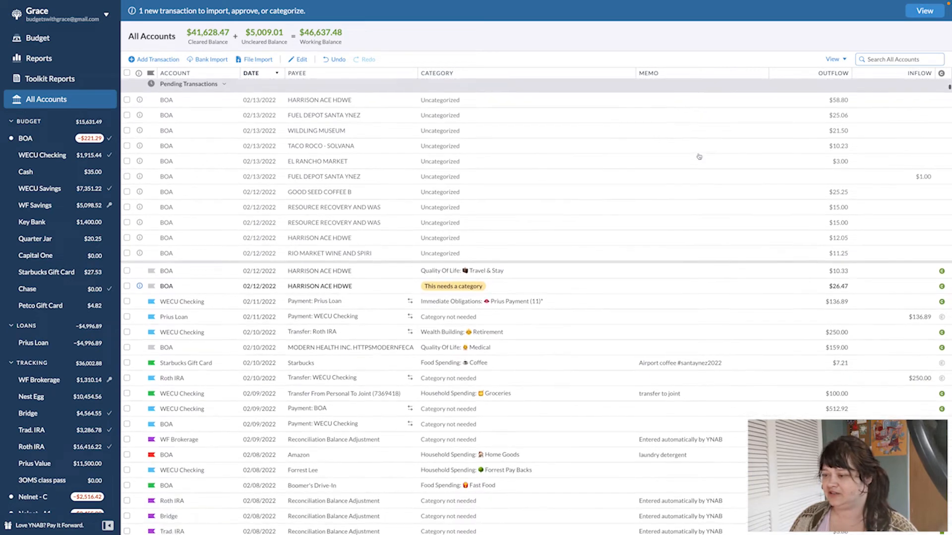
left_click(689, 333)
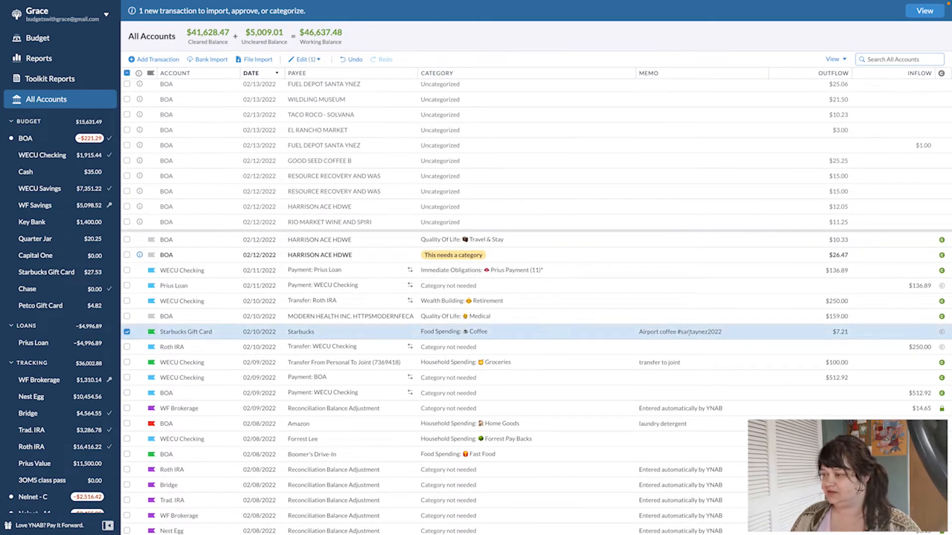
left_click(688, 333)
left_click_drag(677, 332, 800, 334)
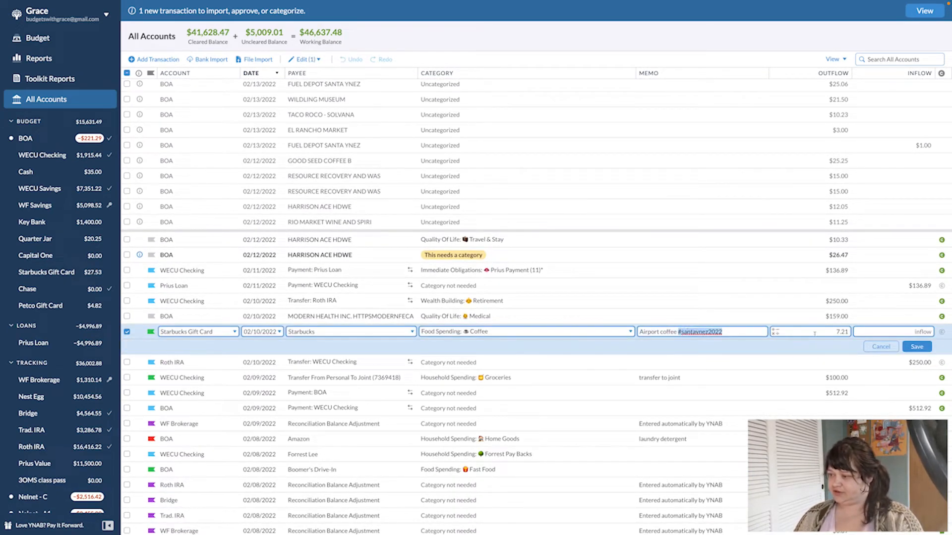
key("Return")
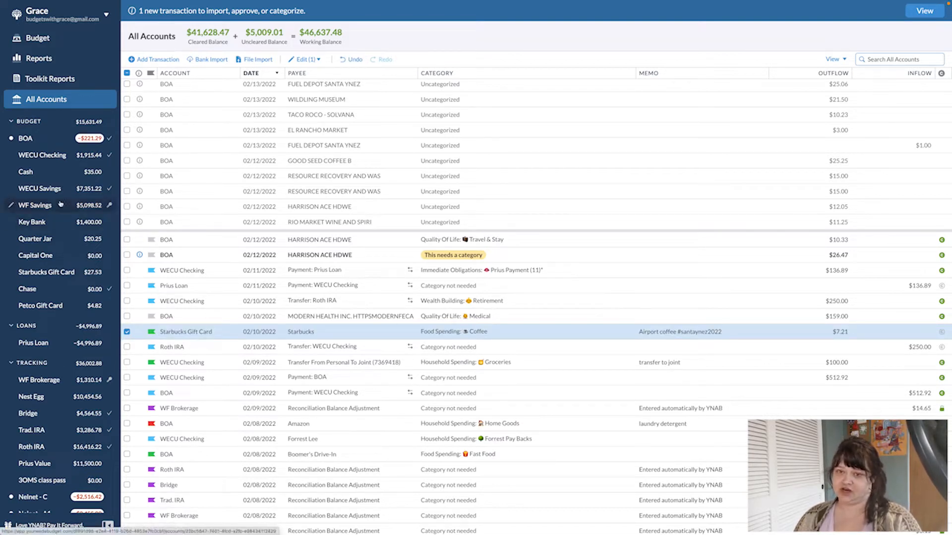
- Set the memo to #santaynez2022 for all pending BOA transactions and the two newly imported Harrison Ace HDWE transactions dated 02/12
left_click(33, 142)
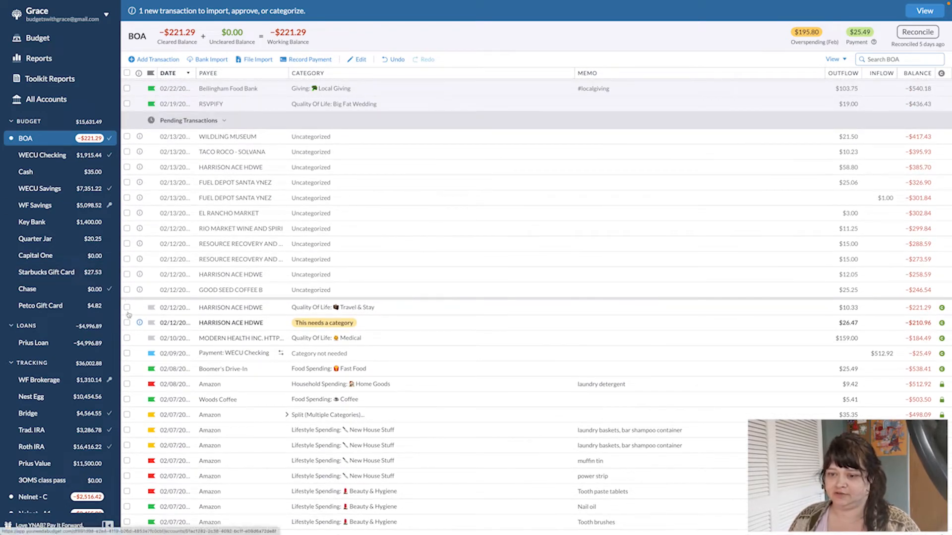
left_click(126, 323)
left_click(126, 308)
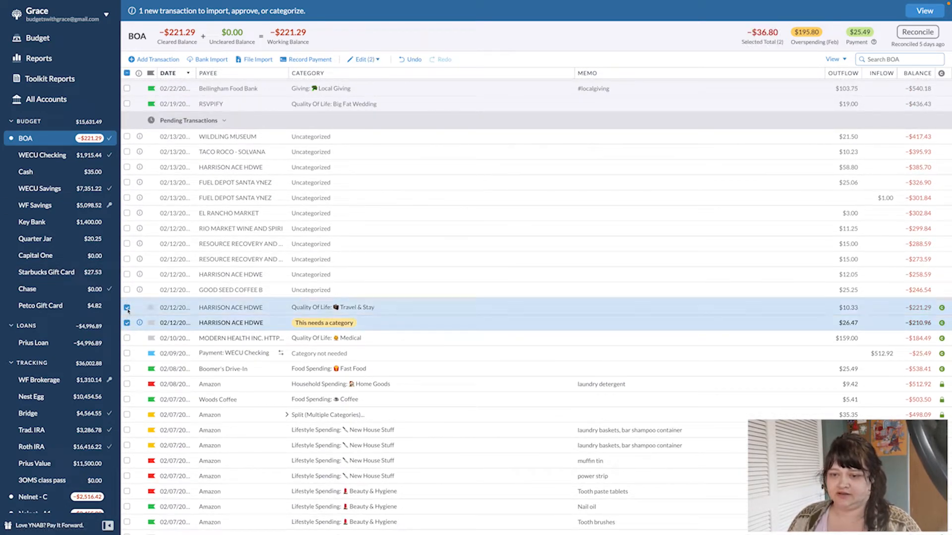
left_click(127, 290)
left_click(127, 275)
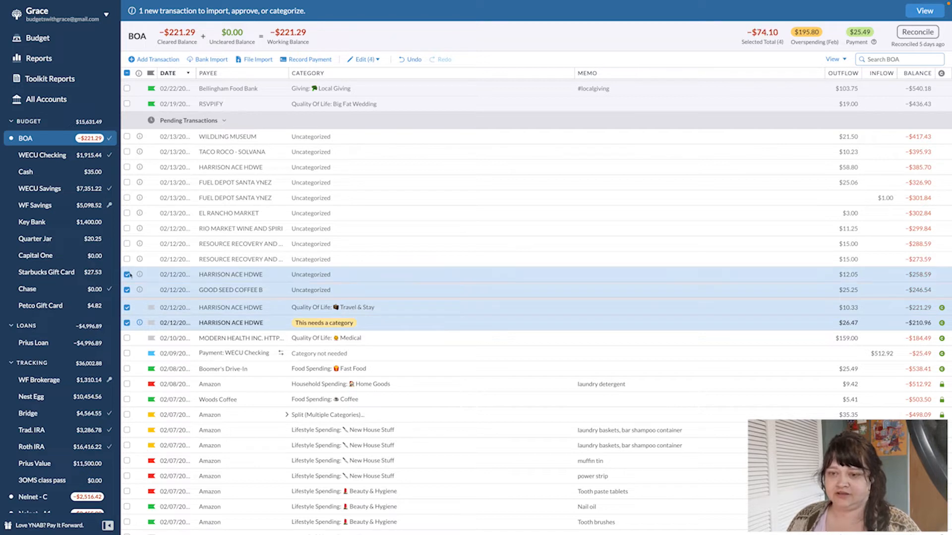
left_click(127, 259)
left_click(126, 244)
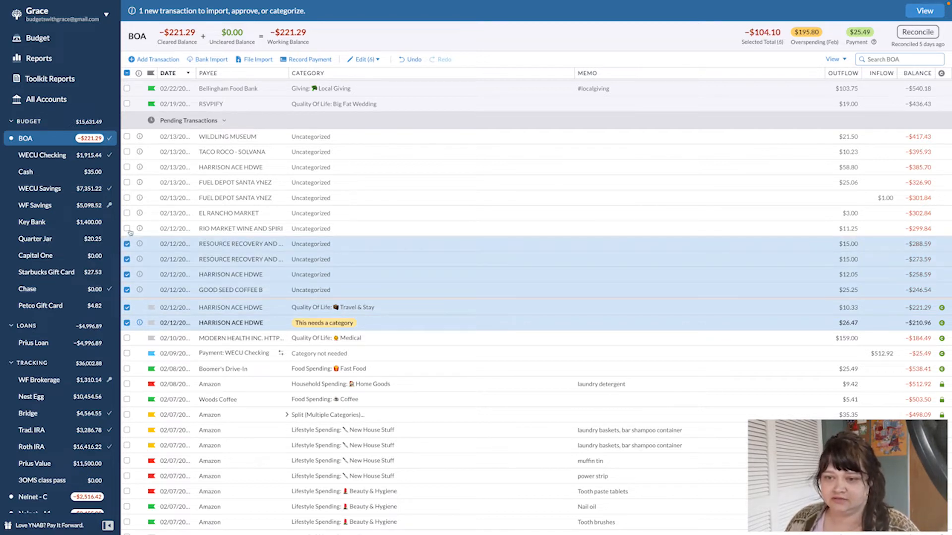
left_click(127, 228)
left_click(126, 213)
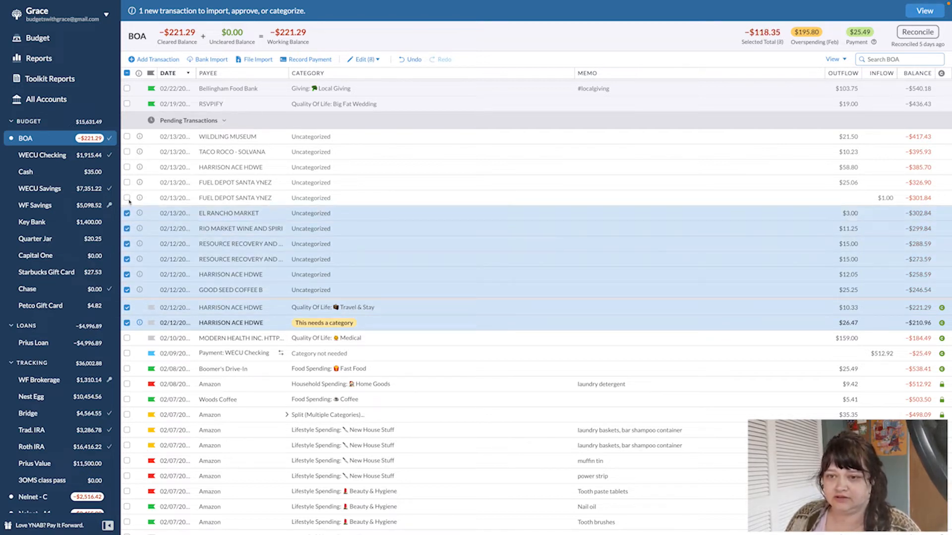
left_click(127, 197)
left_click(127, 183)
left_click(127, 167)
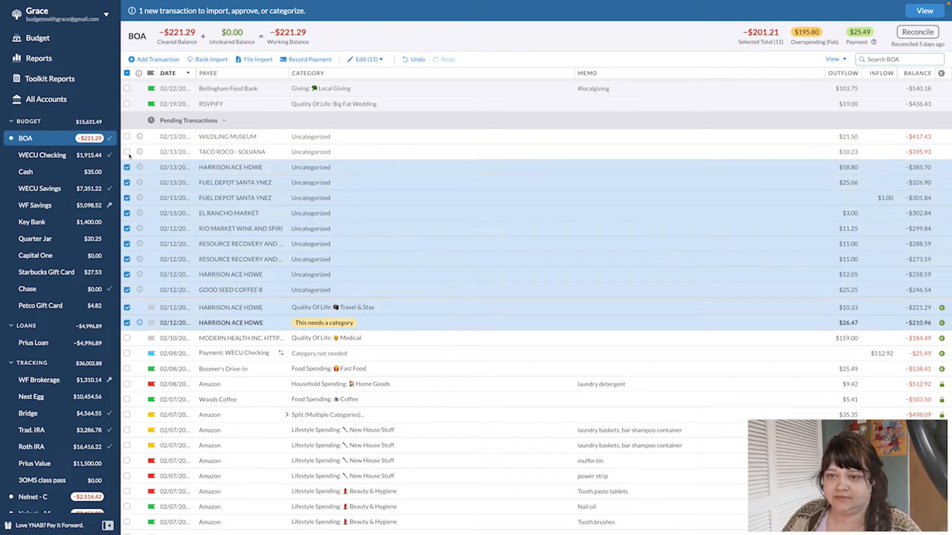
left_click(127, 152)
left_click(128, 137)
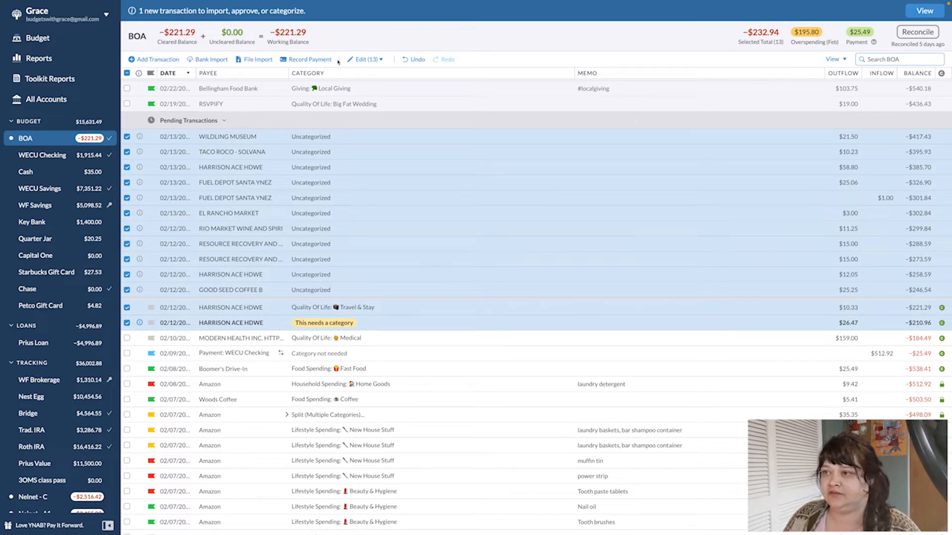
left_click(365, 60)
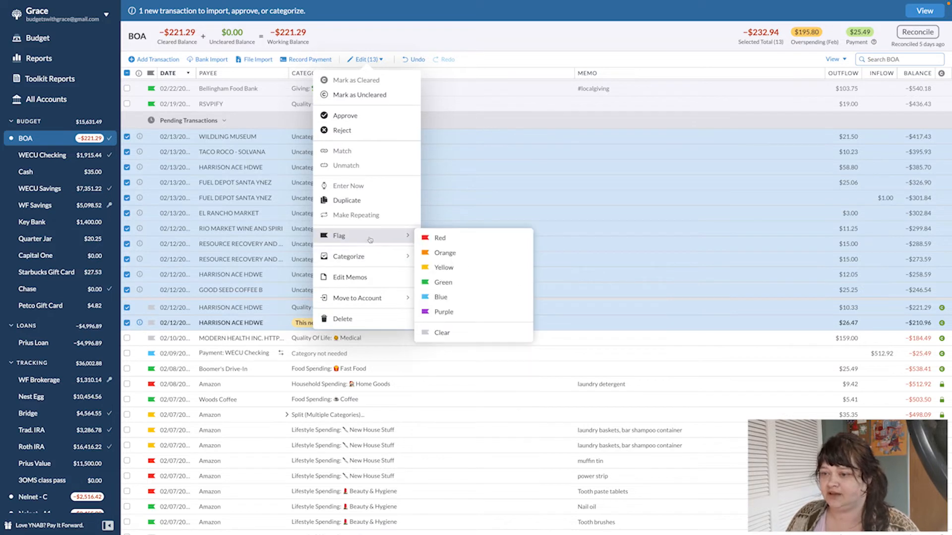
mouse_move(367, 259)
left_click(335, 280)
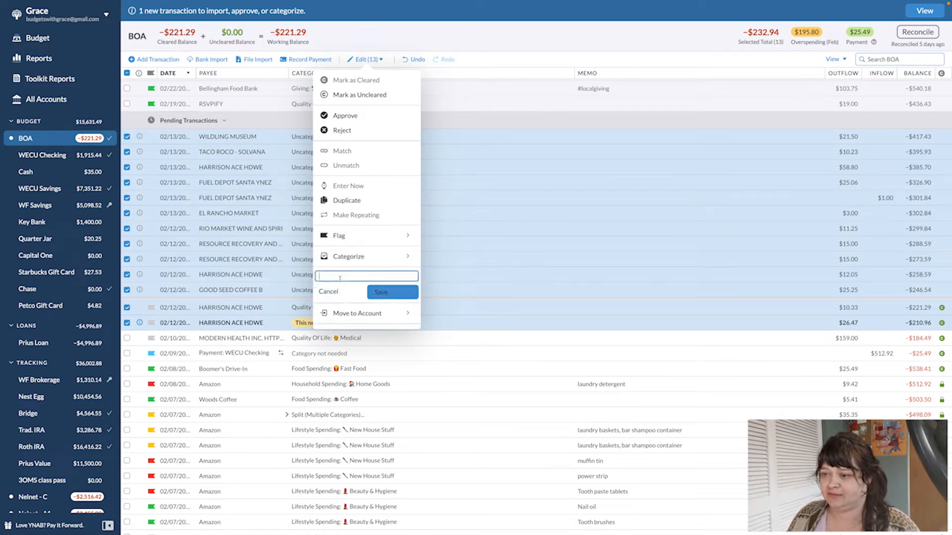
type("#santaynez2022")
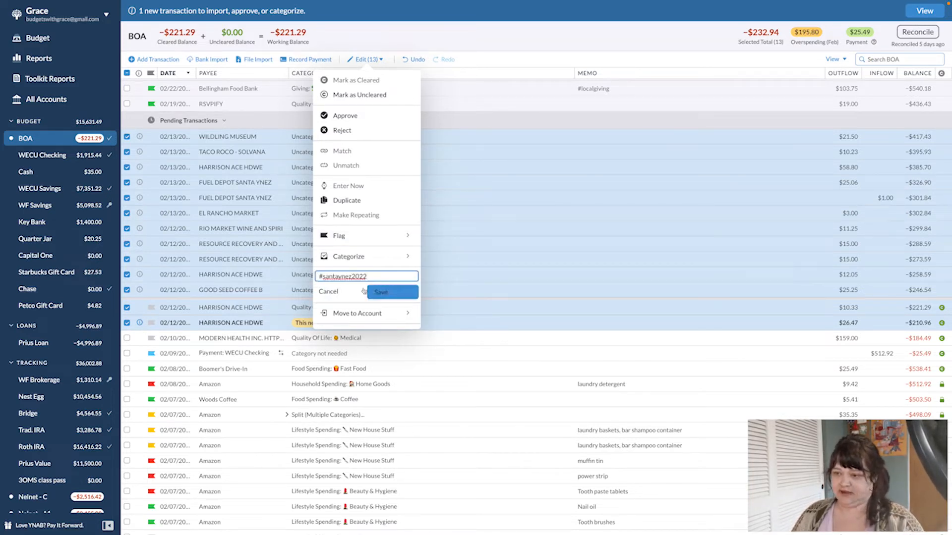
left_click(386, 293)
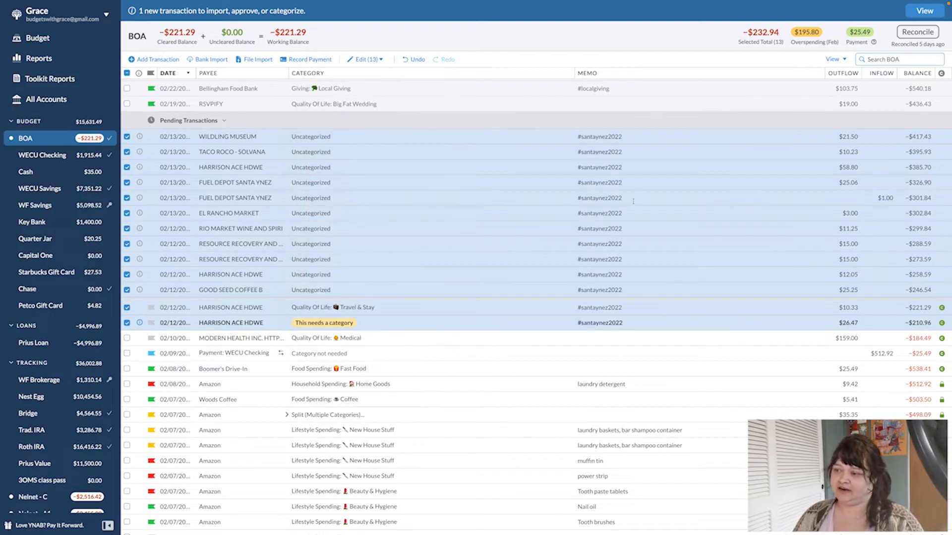
- Assign the $26.47 Harrison Ace HDWE transaction to the Quality Of Life: Travel & Stay category
left_click(581, 324)
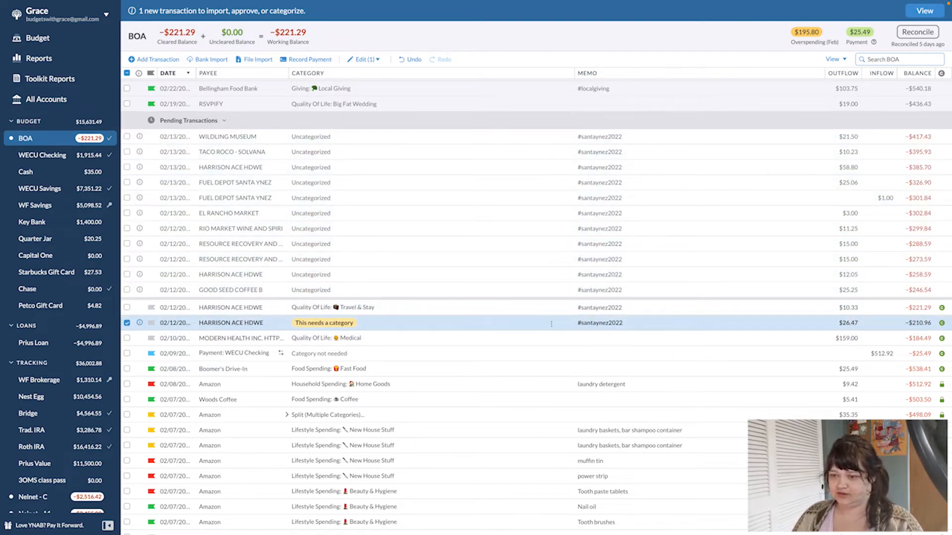
left_click(339, 316)
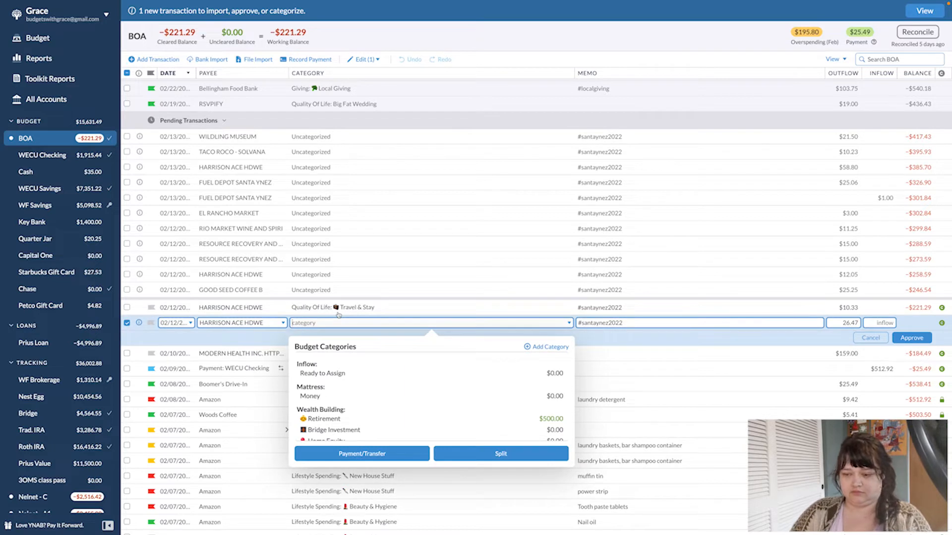
type("travel")
key("Tab")
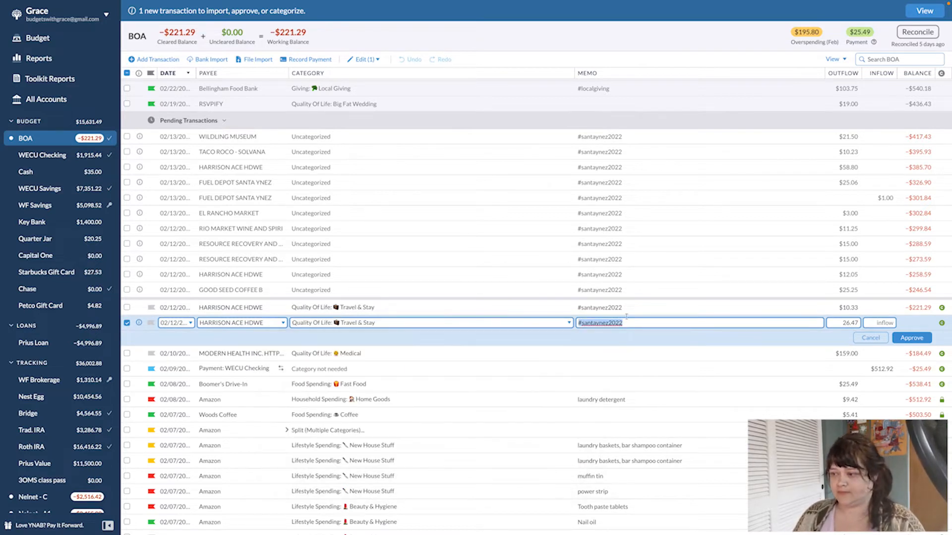
- Change the $26.47 Harrison Ace HDWE memo to "Hardware store #santaynez2022" and approve the transaction
left_click(643, 327)
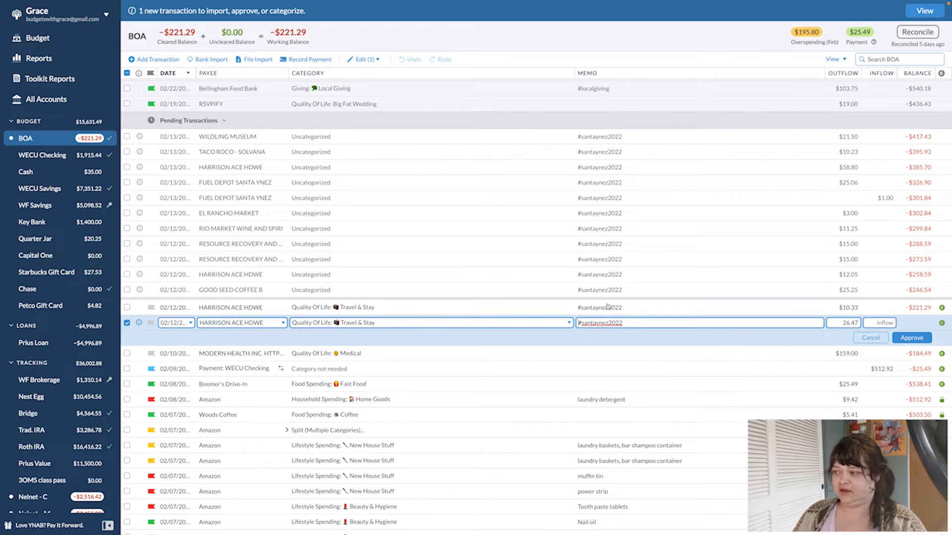
left_click(578, 323)
type("H")
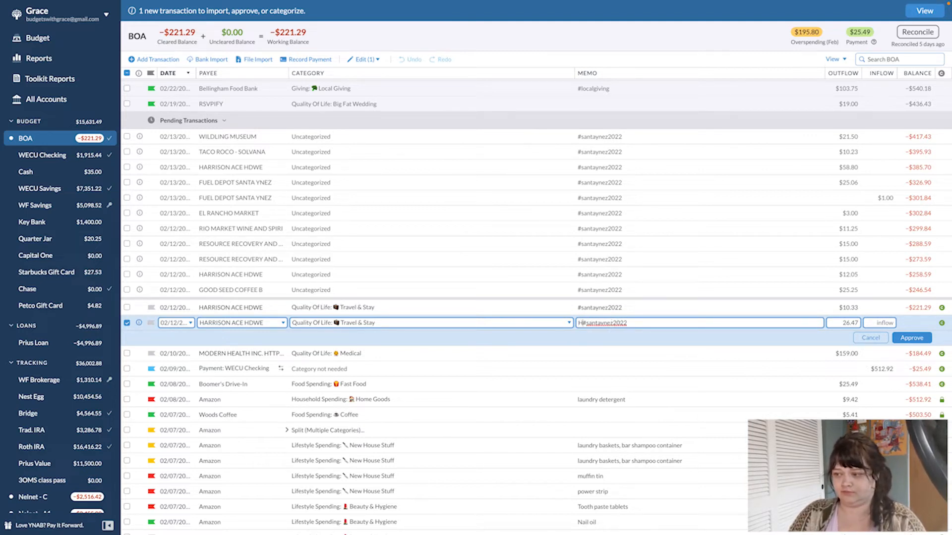
type("ardware ")
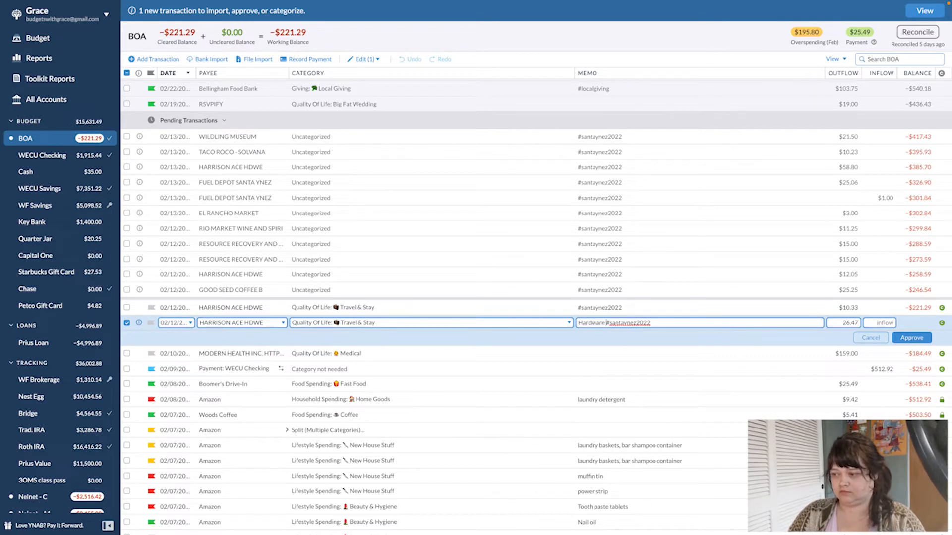
type("store")
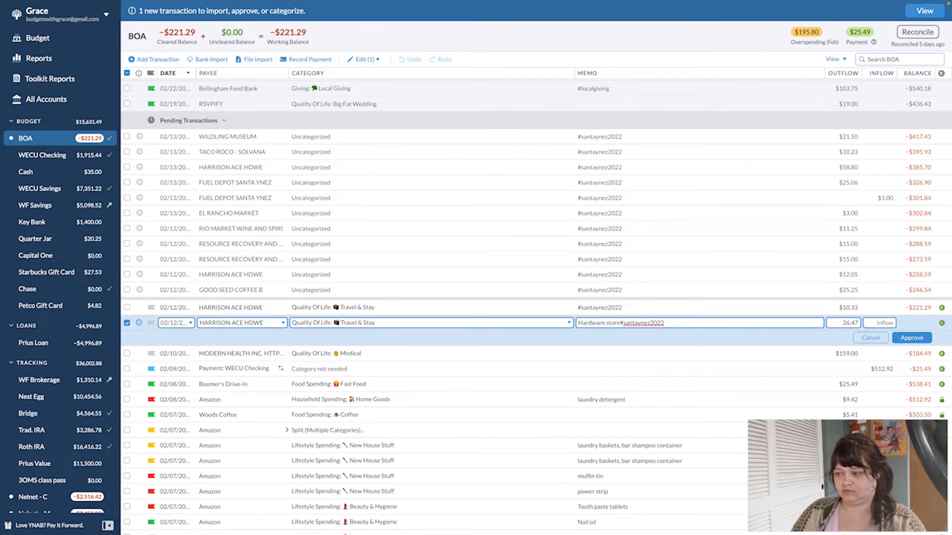
key("shift+Home")
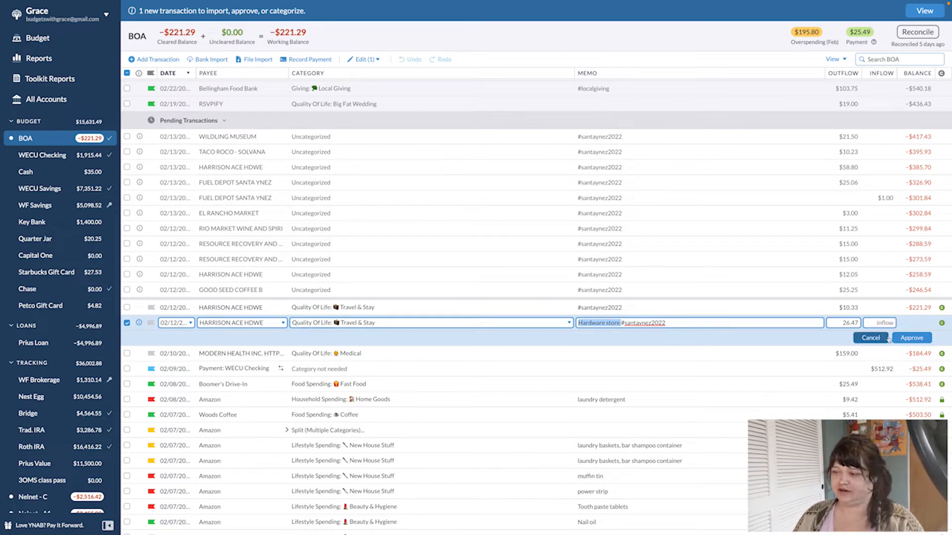
left_click(911, 337)
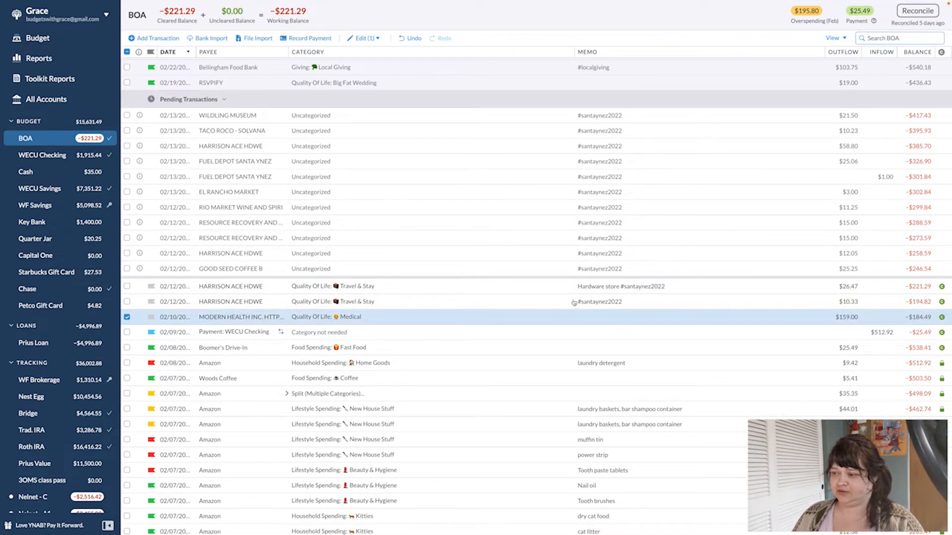
- Set the $10.33 Harrison Ace HDWE transaction's memo to "Hardware store #santaynez2022" and save it
left_click(603, 302)
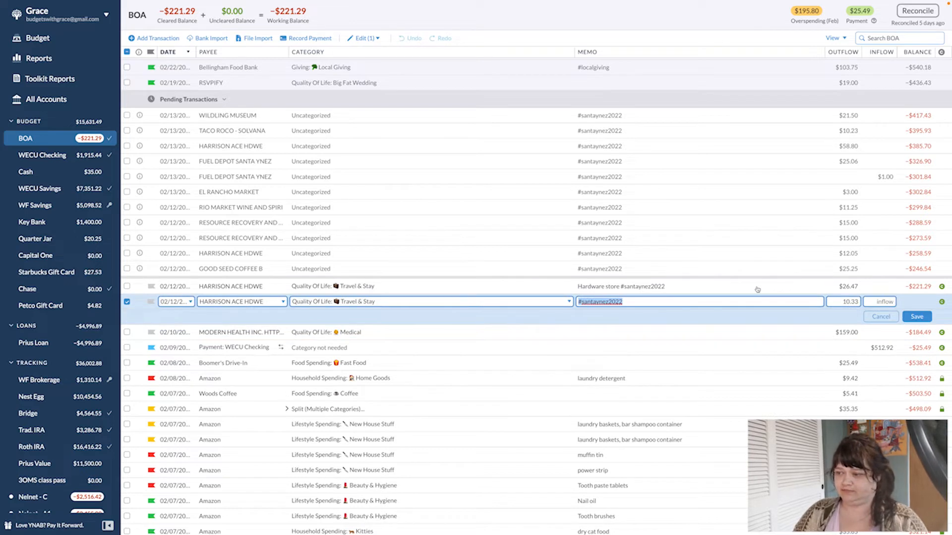
type("Hardware store #santaynez2022")
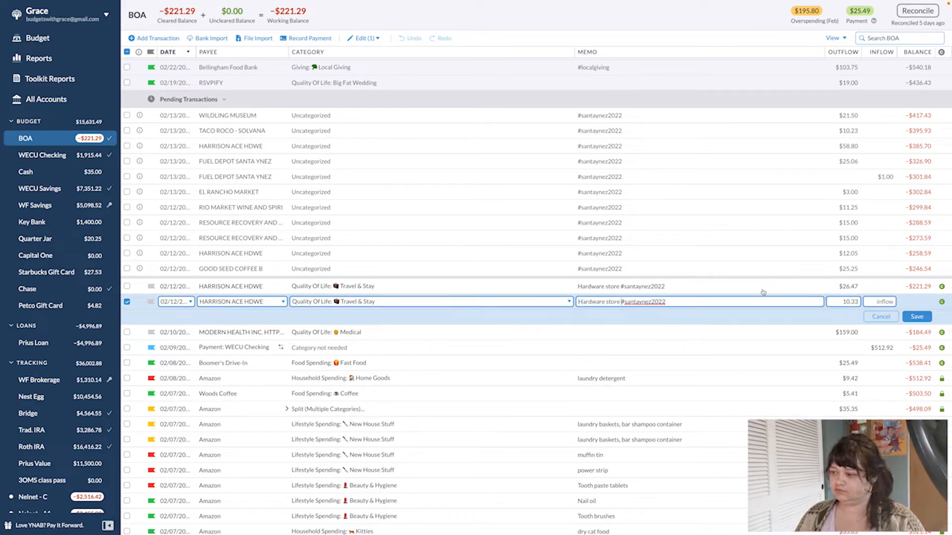
left_click(914, 317)
- Insert "Coffee with" and the companion's first name before #santaynez2022 in the pending Good Seed Coffee transaction's memo
left_click(598, 269)
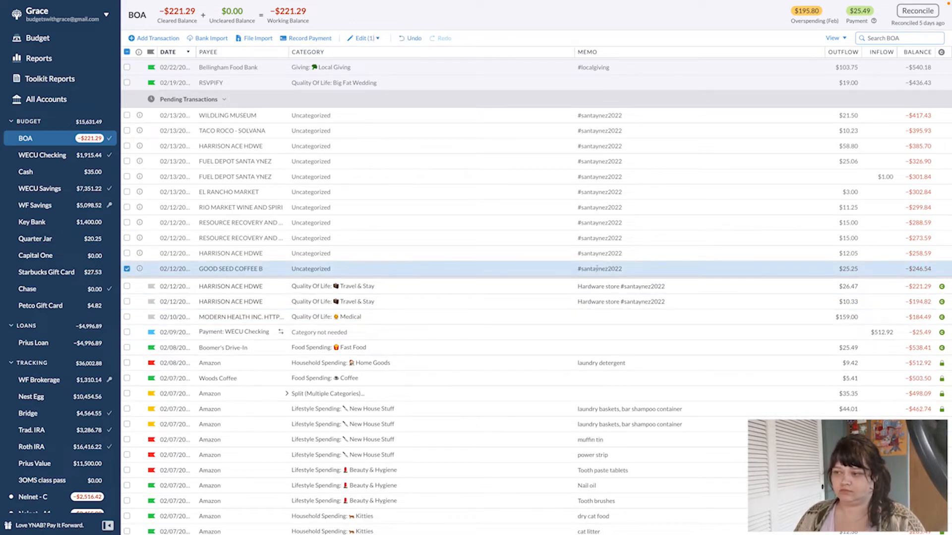
key("Left")
type("Coffee")
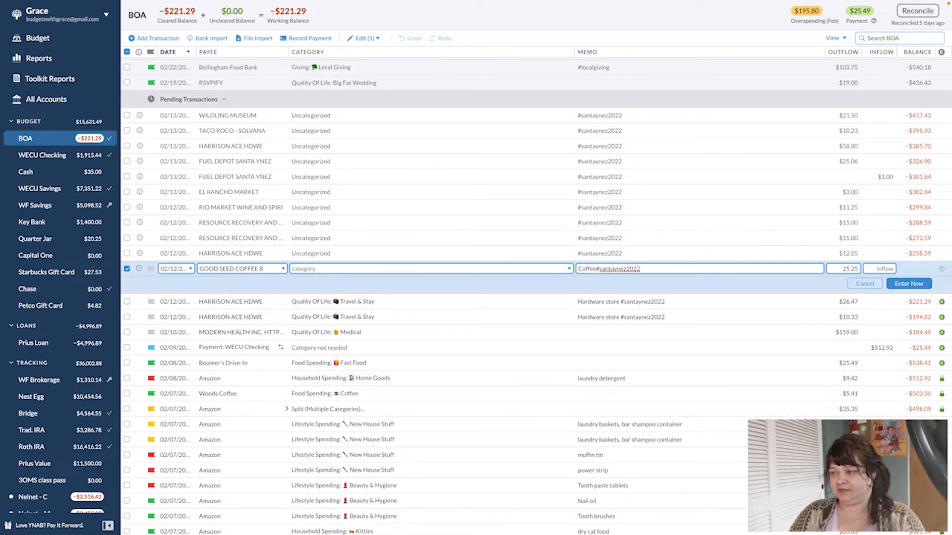
type(" with C")
key("BackSpace")
type("Lexi")
- Categorize the Good Seed Coffee transaction as Food Spending: Food with Friends and enter it into the register
left_click(328, 266)
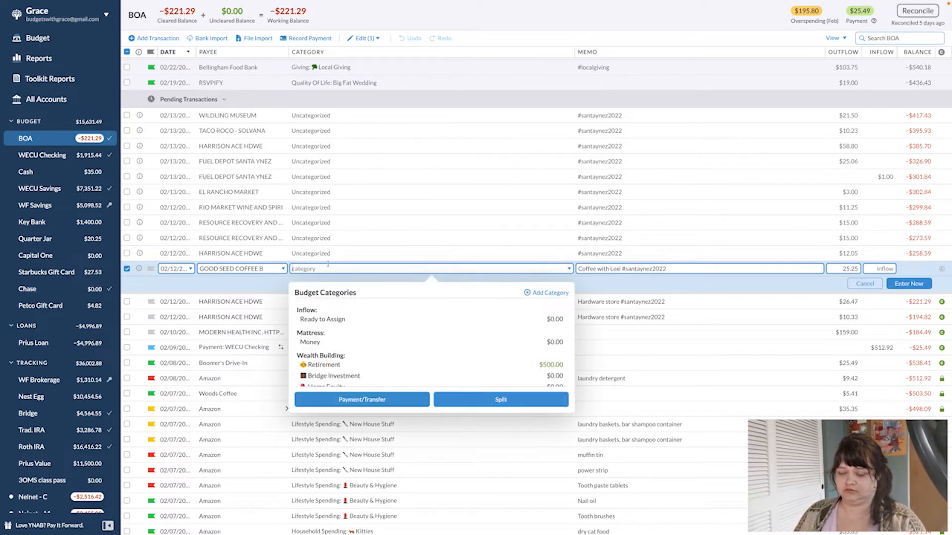
type("food")
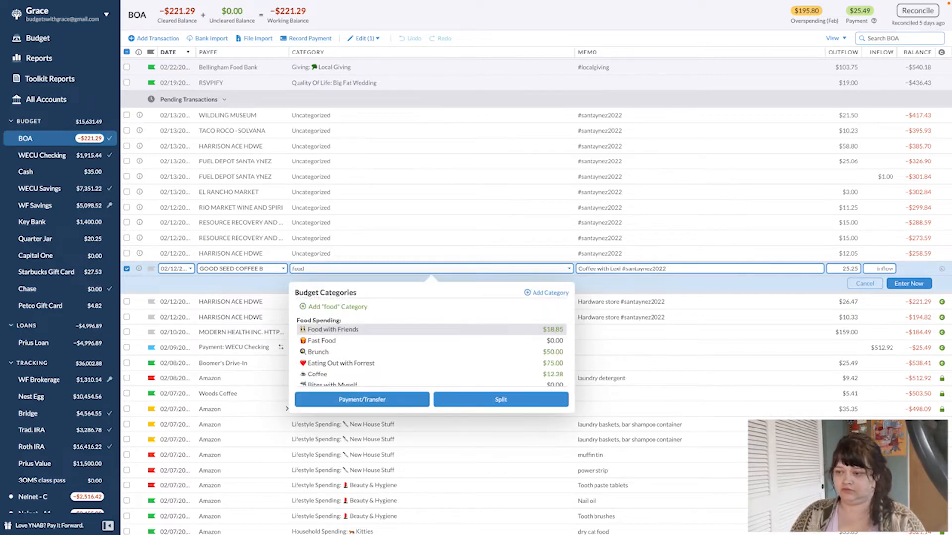
key("Return")
- Set the memo of the pending $12.05 Harrison Ace HDWE transaction to "Hardware store #santaynez2022"
left_click(302, 253)
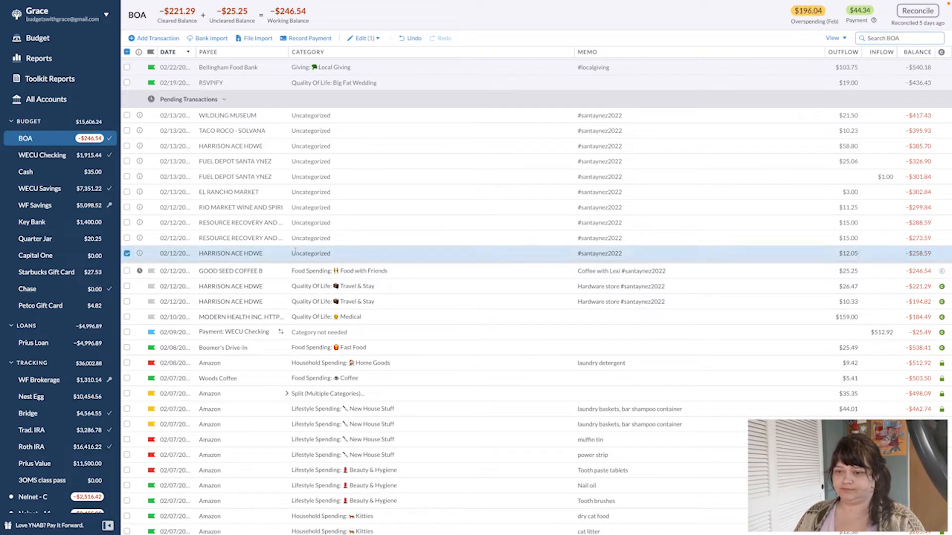
left_click(302, 252)
left_click(588, 253)
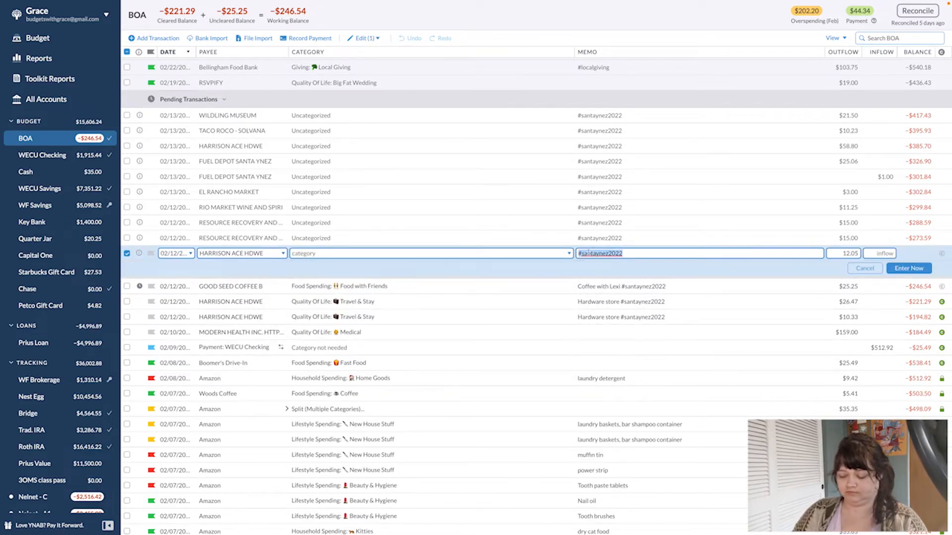
key("Home")
type("hardwar")
type("e")
key("BackSpace")
key("BackSpace")
key("BackSpace")
key("BackSpace")
key("BackSpace")
key("BackSpace")
key("BackSpace")
key("BackSpace")
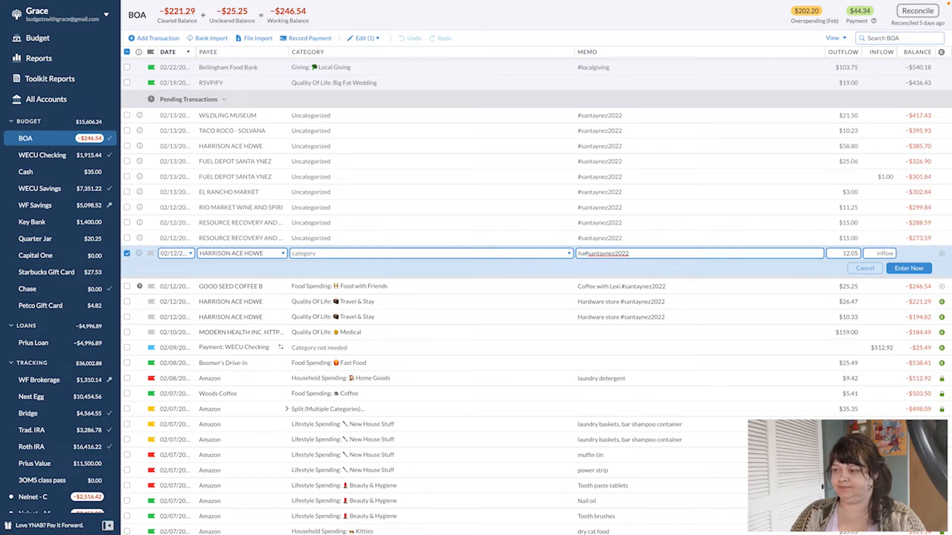
type("Hardware store")
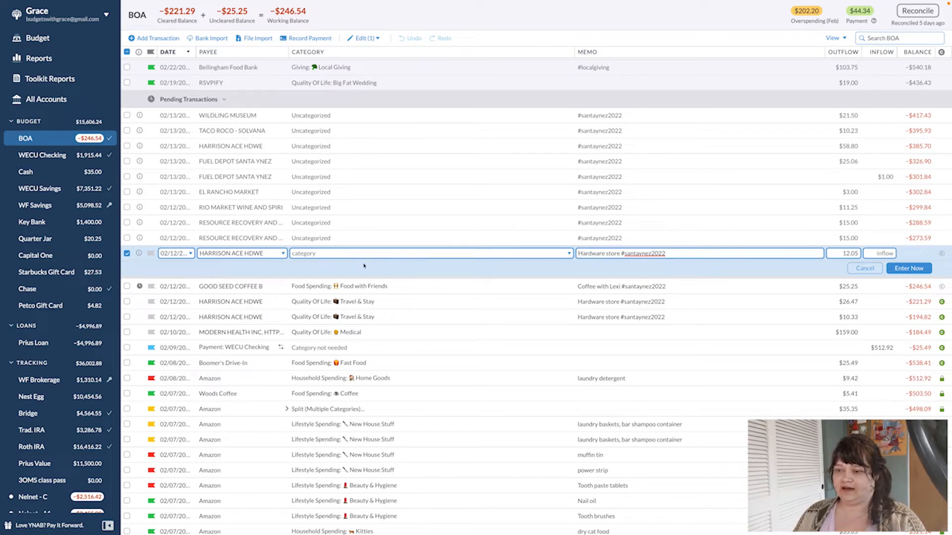
- Categorize the $12.05 Harrison Ace HDWE transaction as Quality Of Life: Travel & Stay and enter it now
key("shift+Tab")
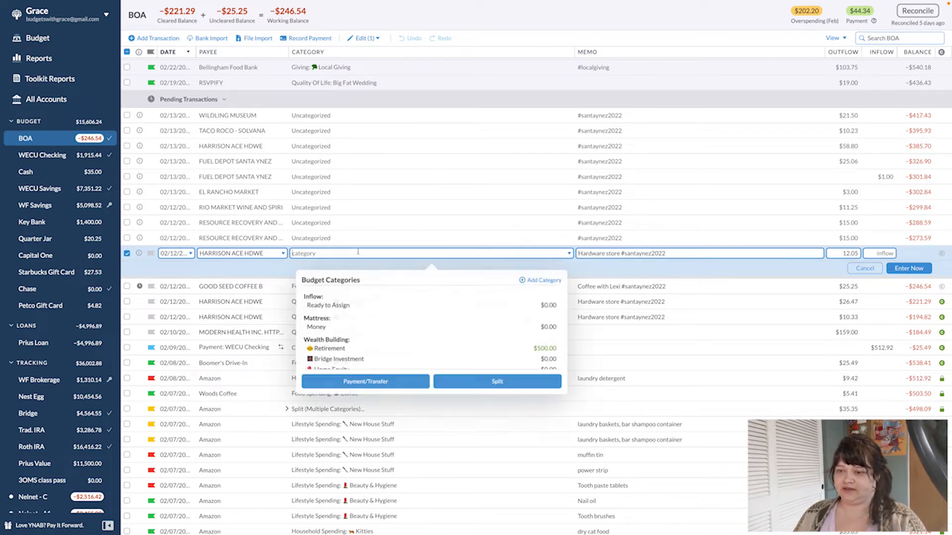
type("trave")
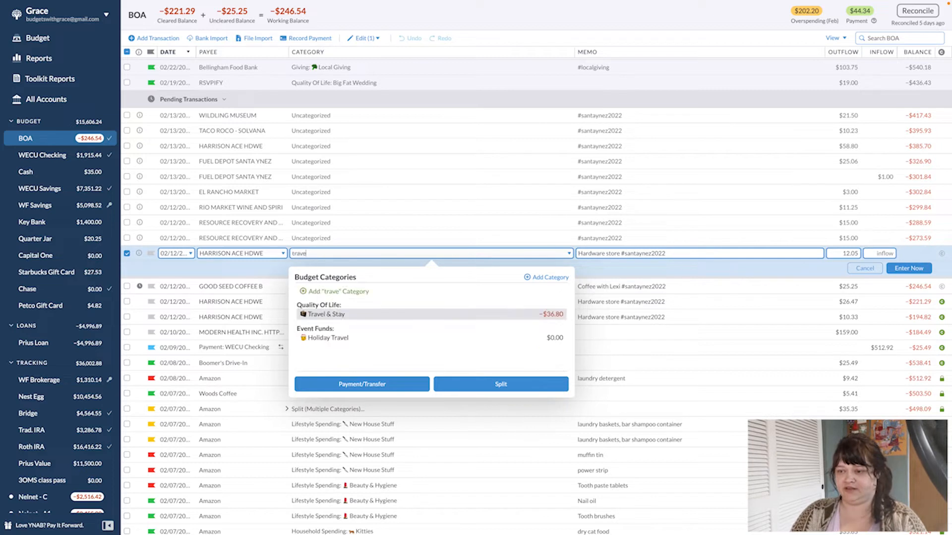
key("Tab")
left_click(909, 268)
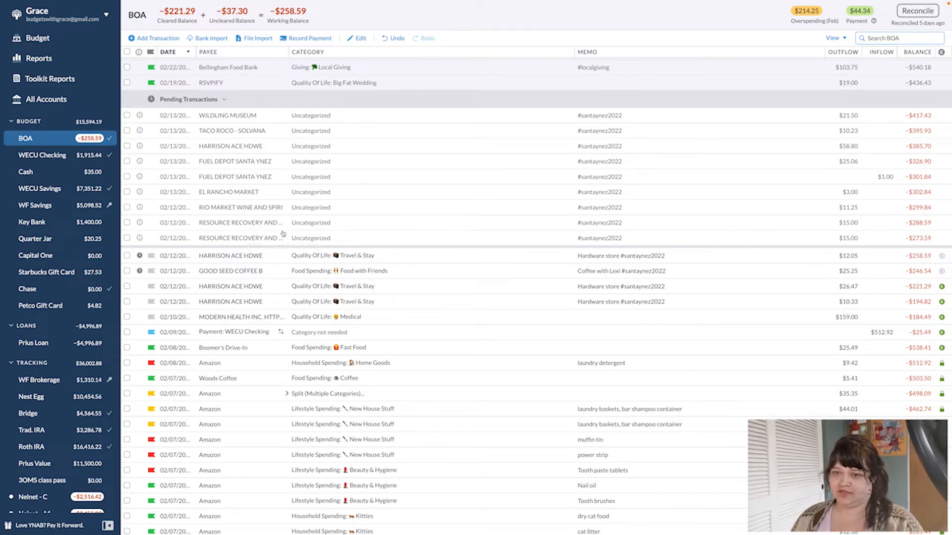
- Set the lower pending Resource Recovery transaction's memo to "Dump run #santaynez2022", copy the "Dump run" text, and enter the transaction now
left_click(130, 239)
left_click(711, 239)
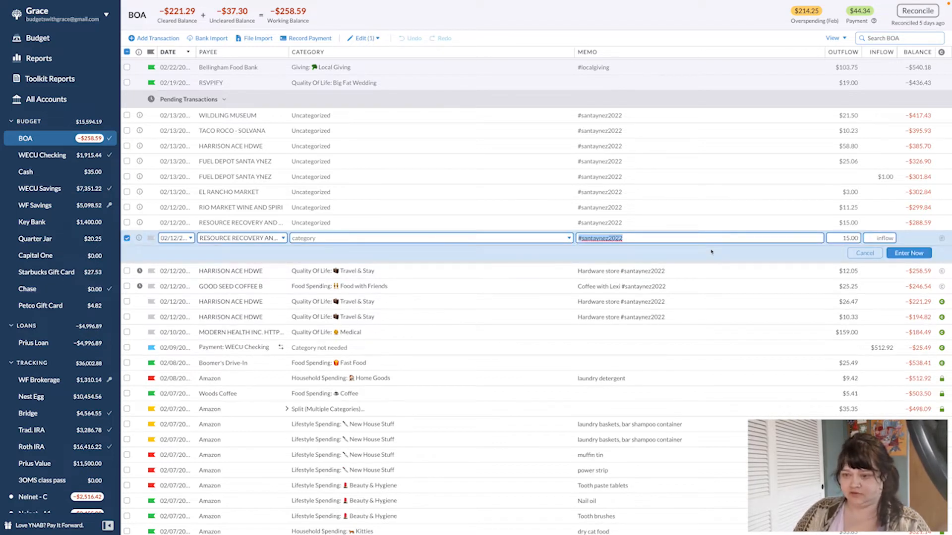
key("Left")
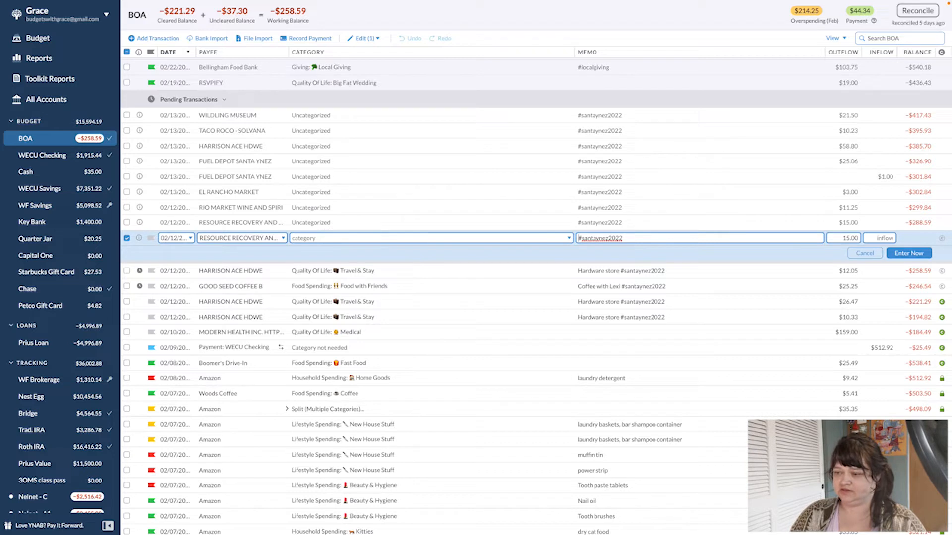
type("Dump")
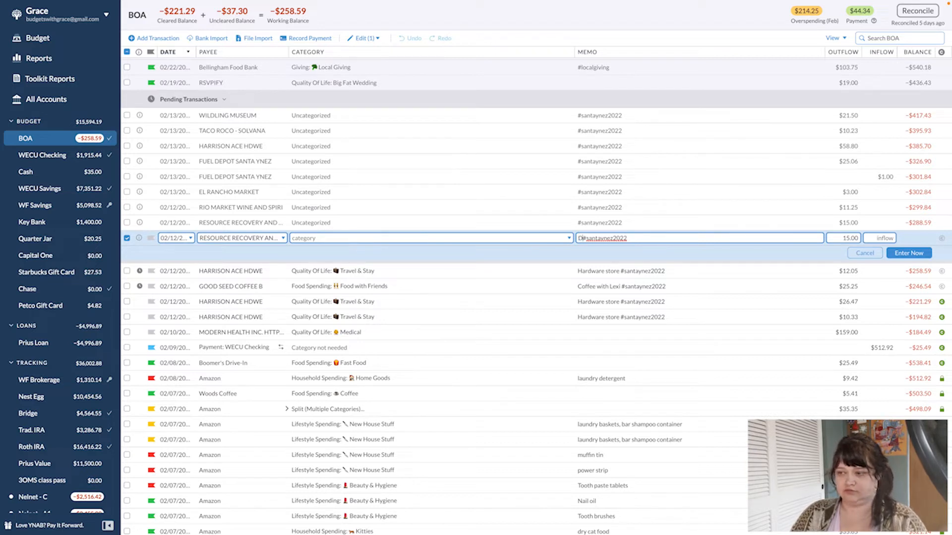
type(" run")
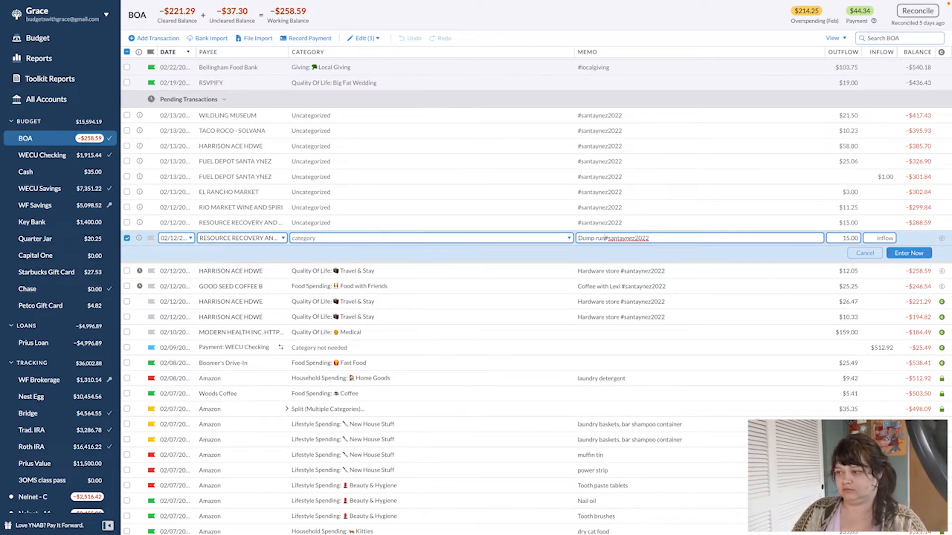
key("shift+Home")
key("ctrl+c")
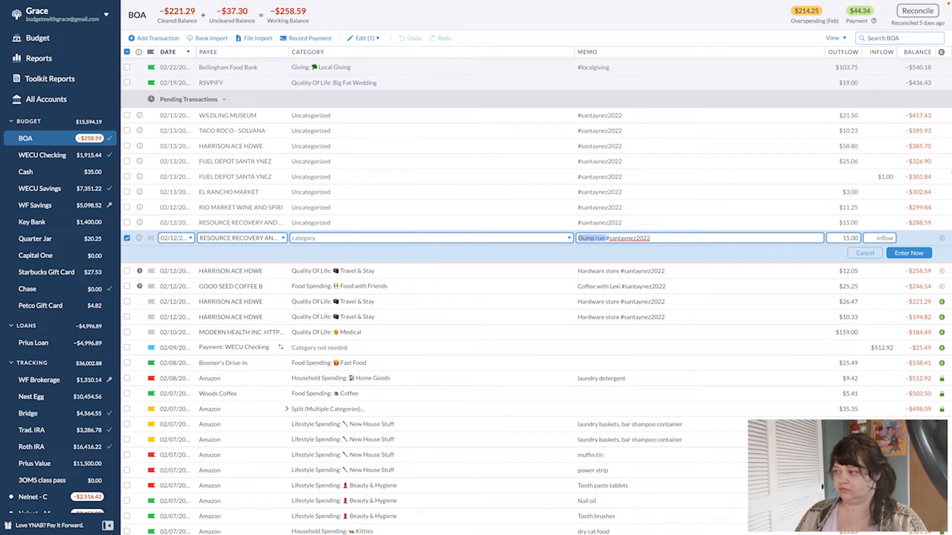
left_click(903, 252)
- Add the copied "Dump run" text before #santaynez2022 in the remaining pending Resource Recovery transaction's memo and enter it now
left_click(602, 213)
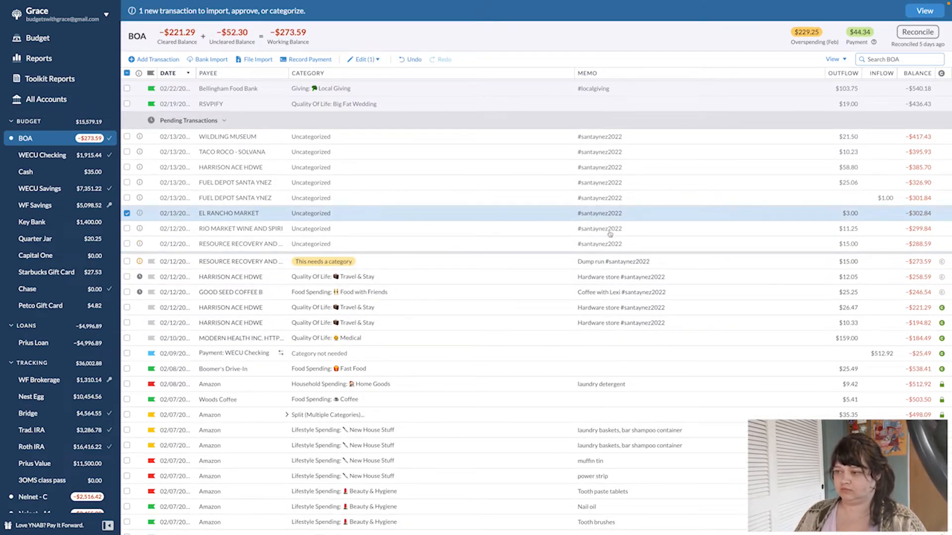
left_click(595, 244)
left_click(595, 244)
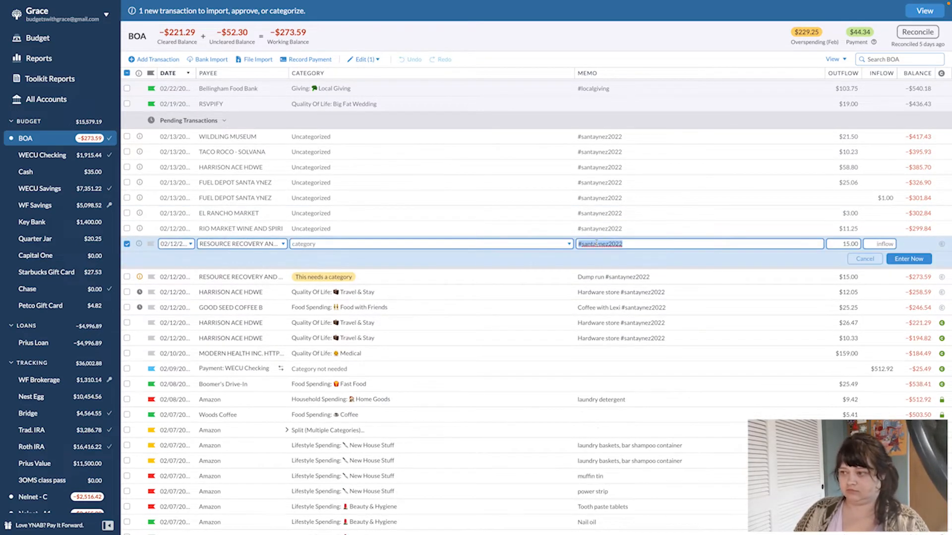
key("Home")
key("ctrl+v")
left_click(910, 260)
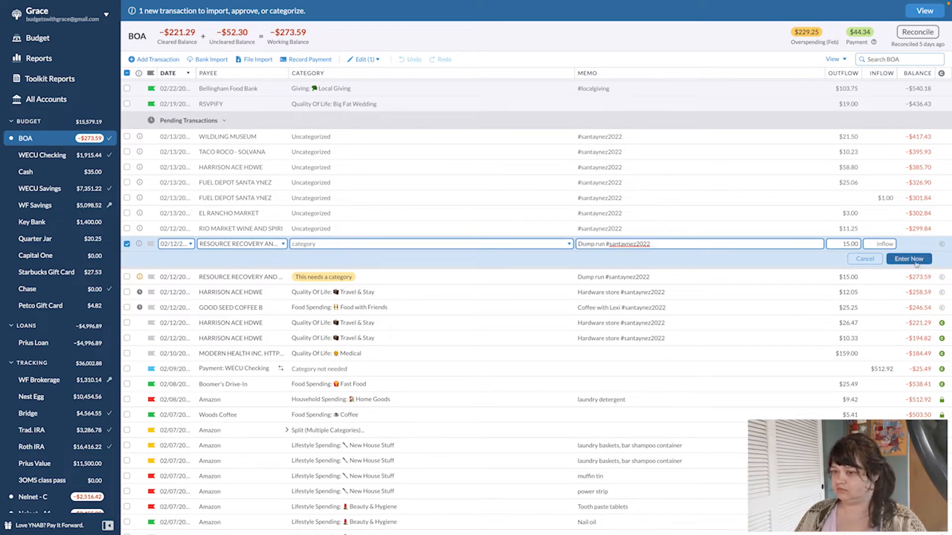
- Categorize both entered $15.00 Resource Recovery transactions as Quality Of Life: Travel & Stay
left_click(318, 260)
left_click(315, 262)
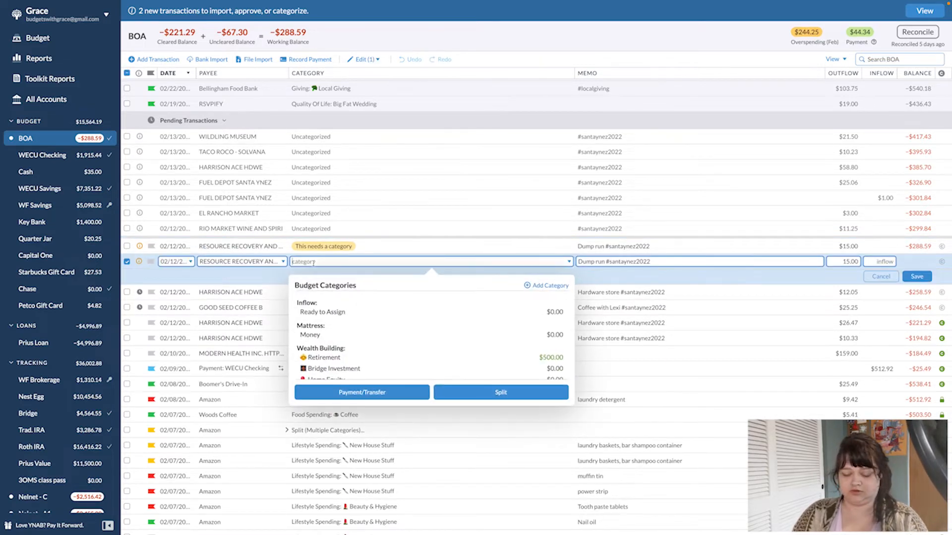
type("trave")
key("Return")
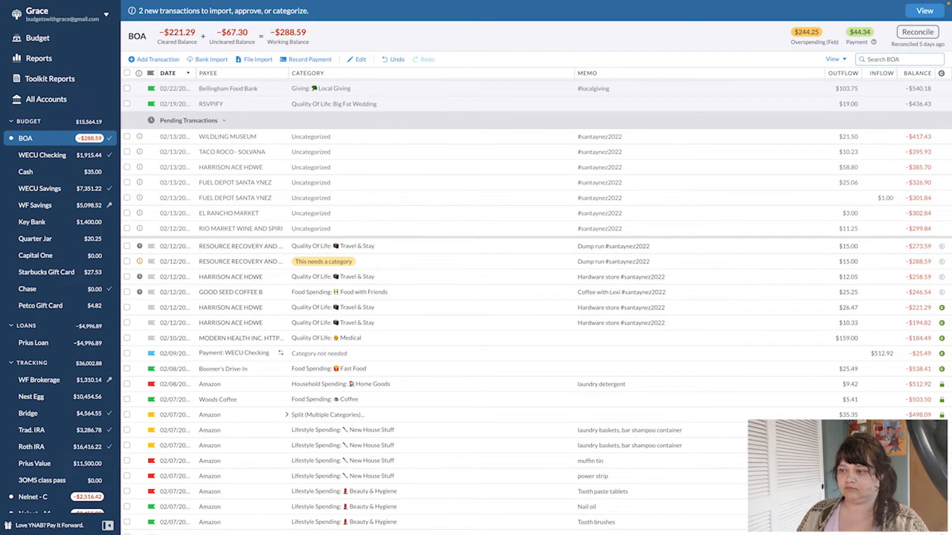
left_click(316, 261)
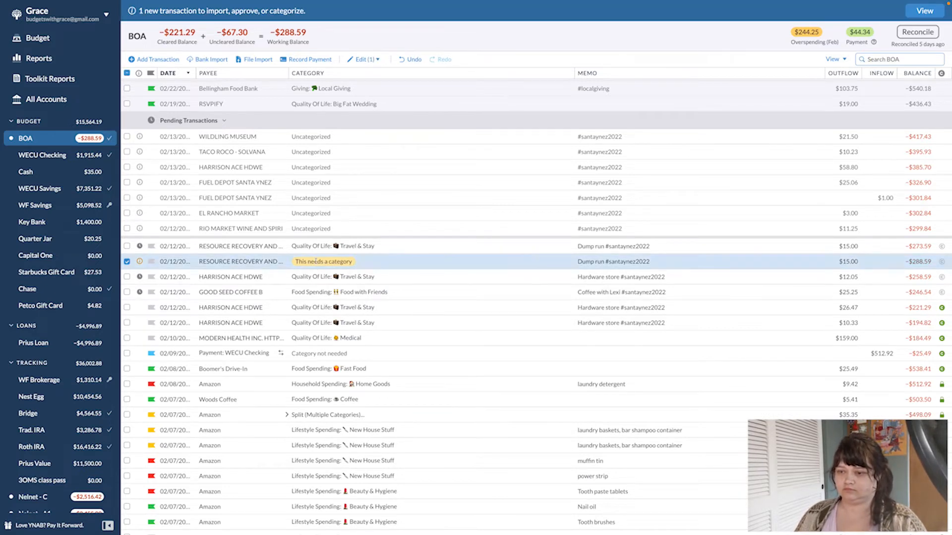
left_click(311, 261)
type("trave")
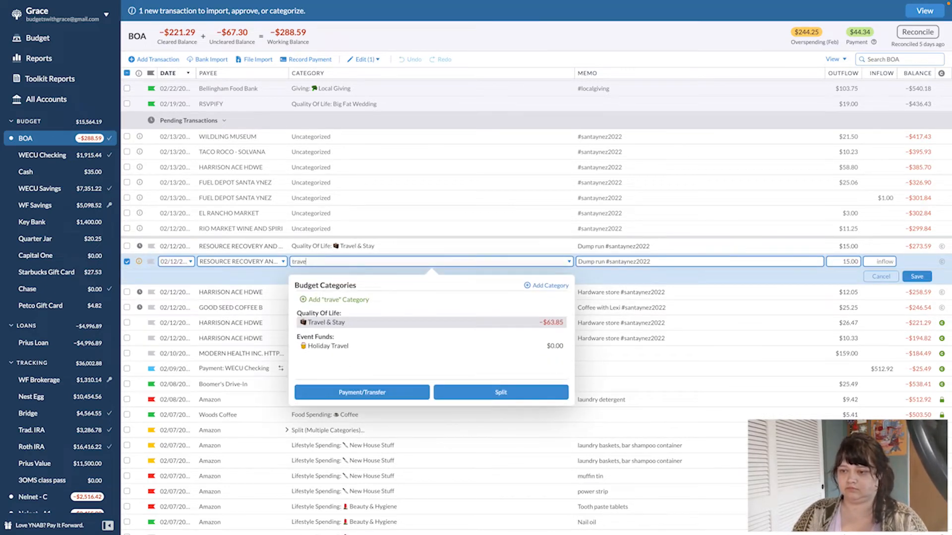
key("Return")
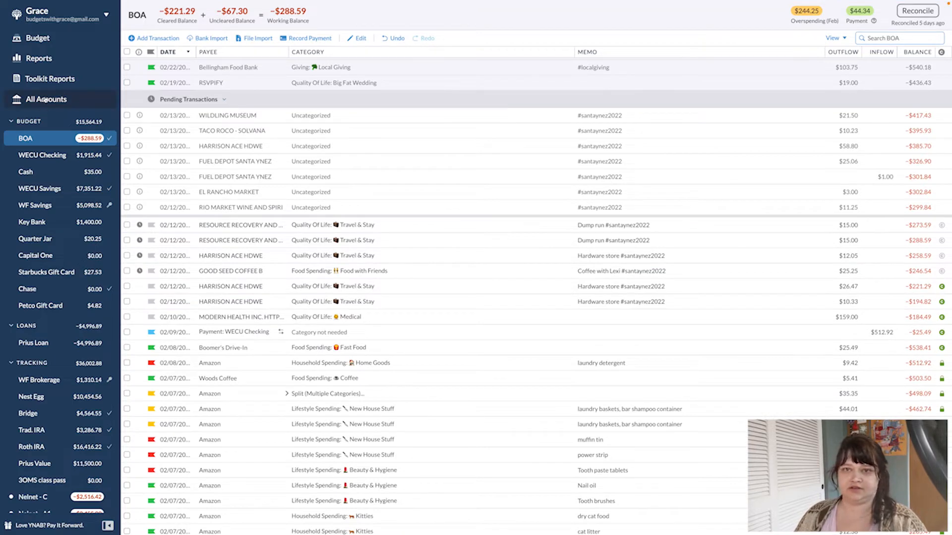
- Across all accounts, duplicate the uppermost $15.00 Resource Recovery transaction and assign the copy to the Cash account
left_click(46, 100)
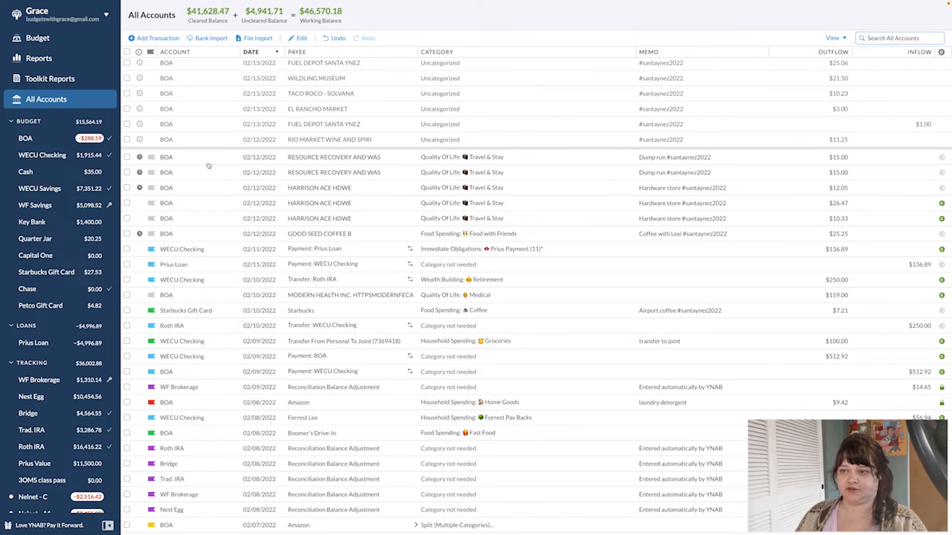
left_click(206, 161)
left_click(305, 38)
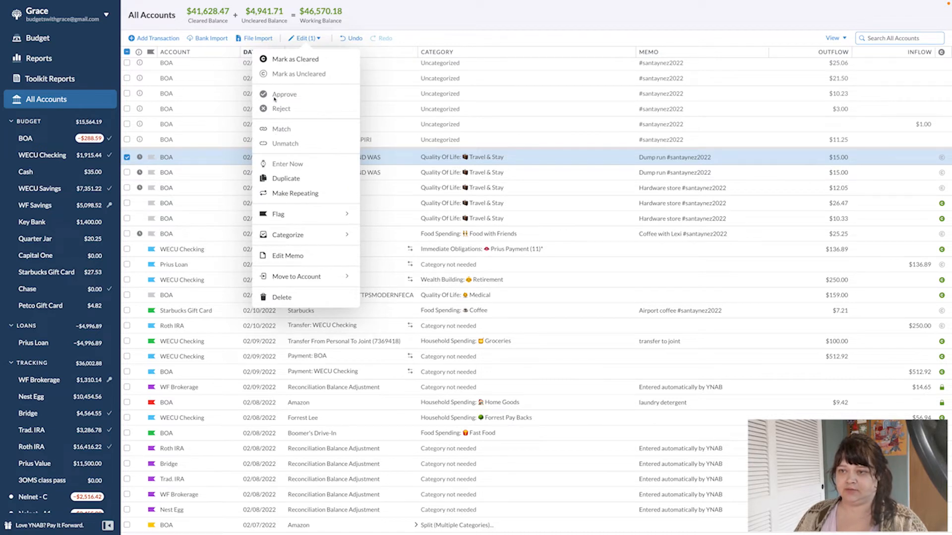
left_click(279, 178)
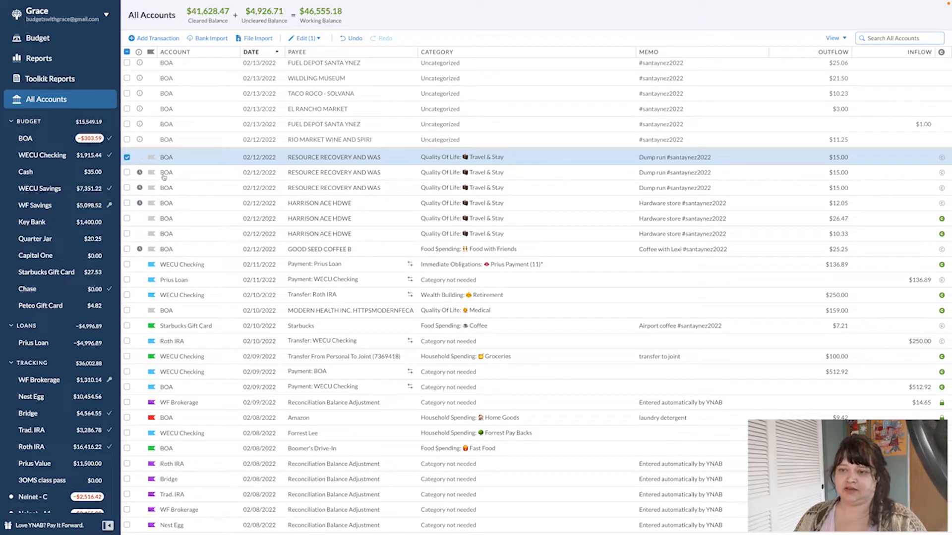
left_click(161, 157)
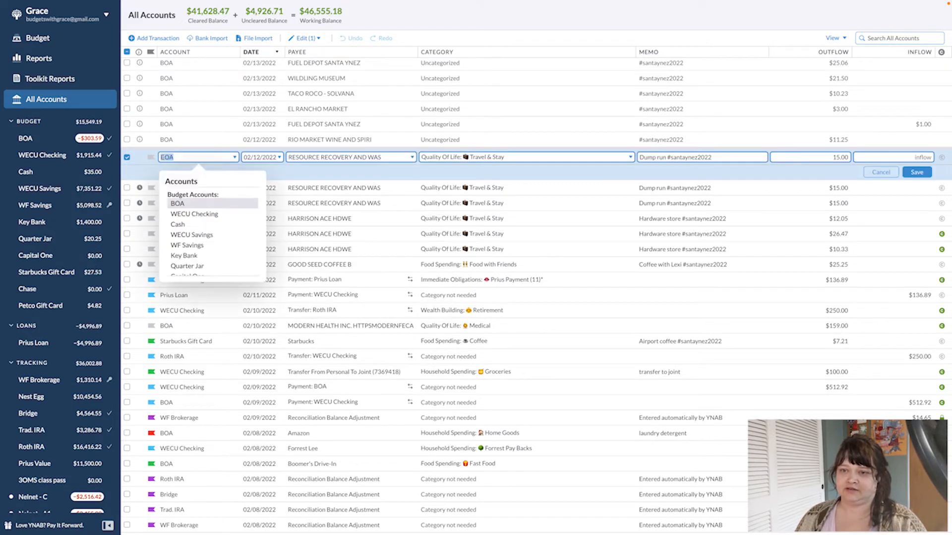
left_click(177, 224)
left_click(916, 172)
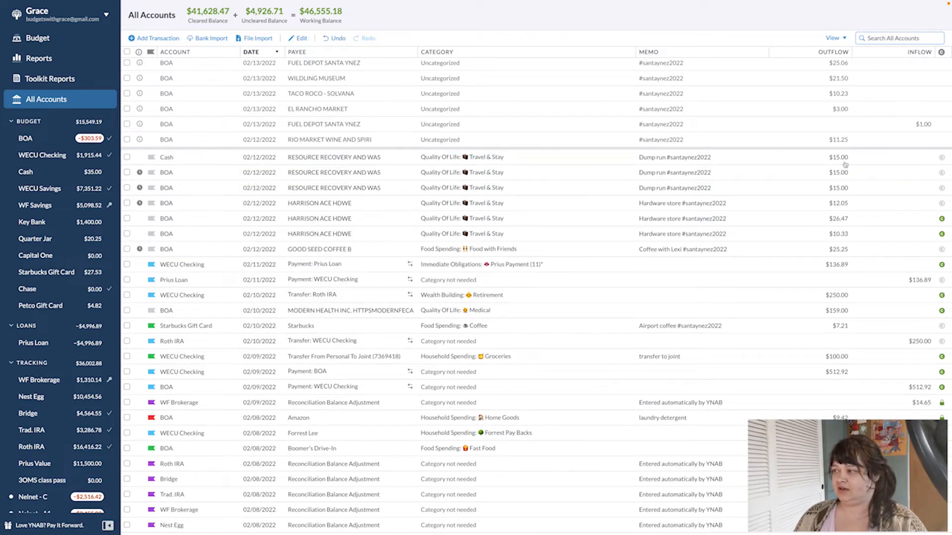
- Set the outflow of the Cash account's Resource Recovery transaction to $20 and save it
left_click(837, 158)
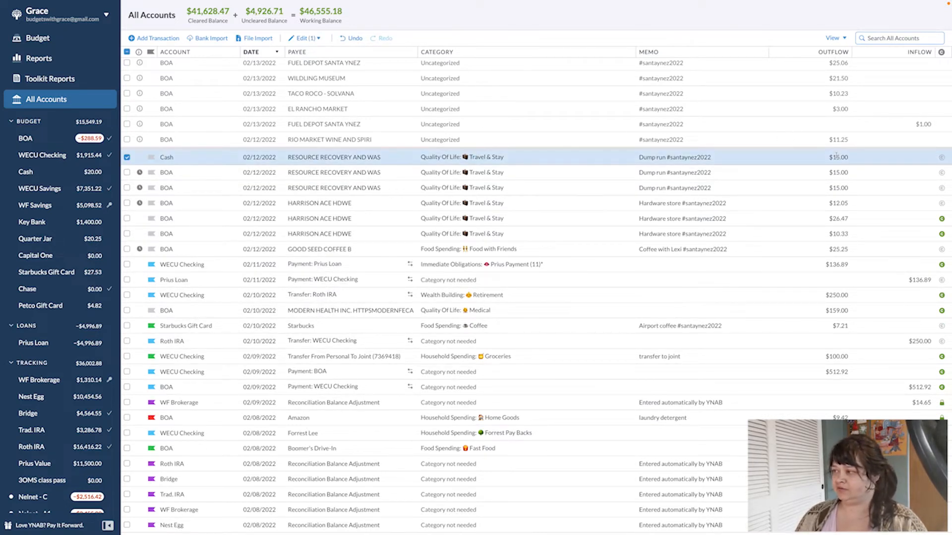
left_click(836, 157)
key("Right")
key("BackSpace")
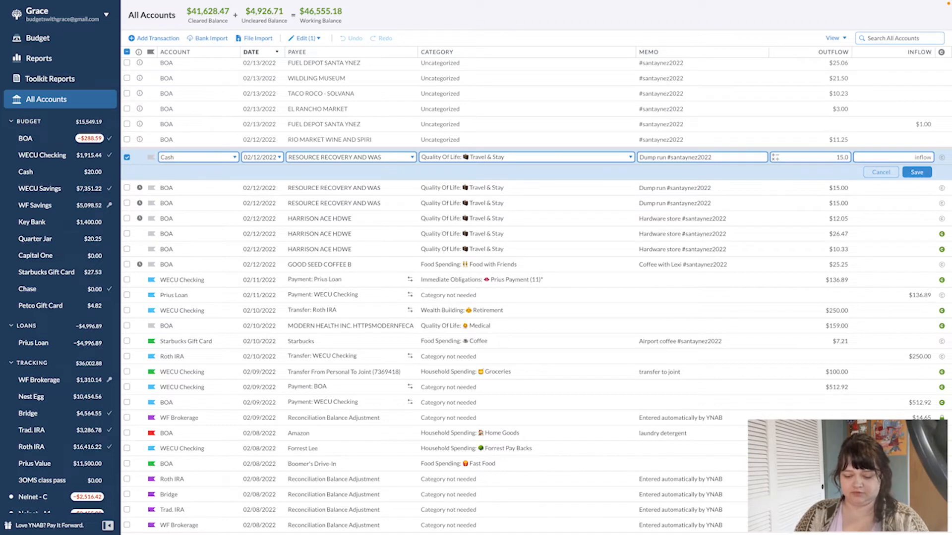
key("super+a")
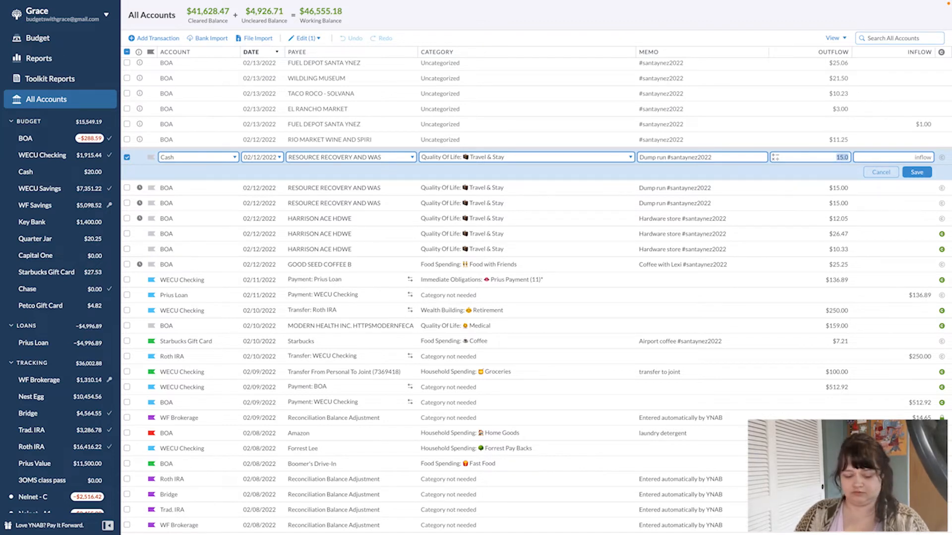
type("20")
key("Return")
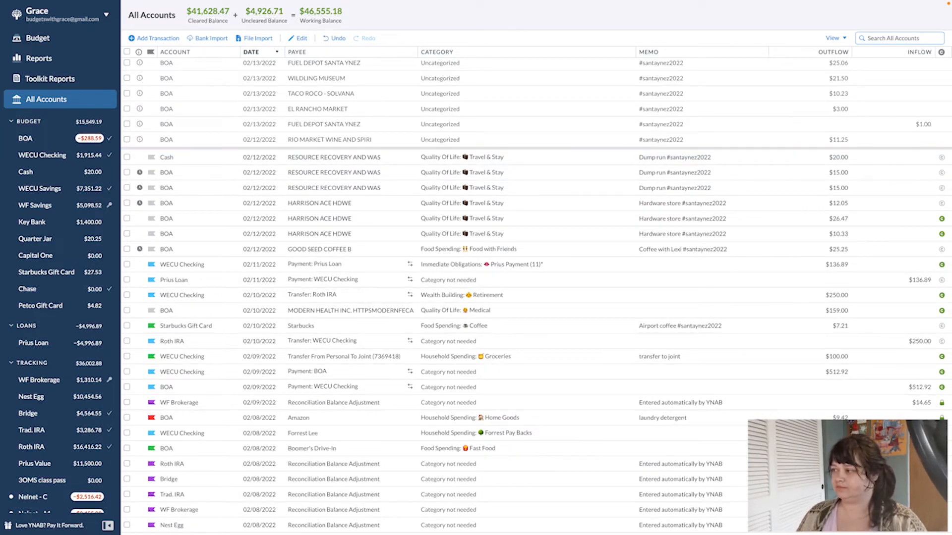
- In the BOA account, categorize the pending Rio Market Wine and Spiri transaction as Household Spending: Groceries and enter it now
left_click(45, 140)
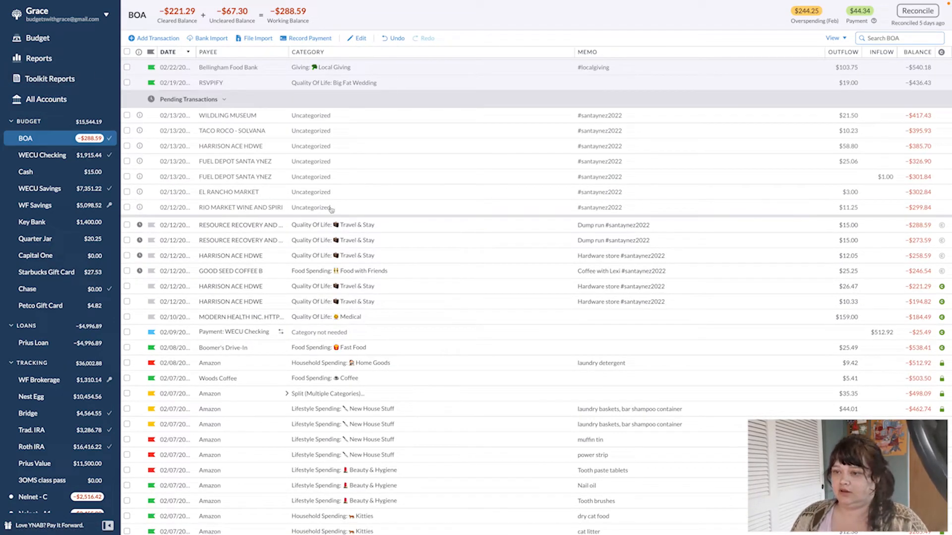
left_click(237, 205)
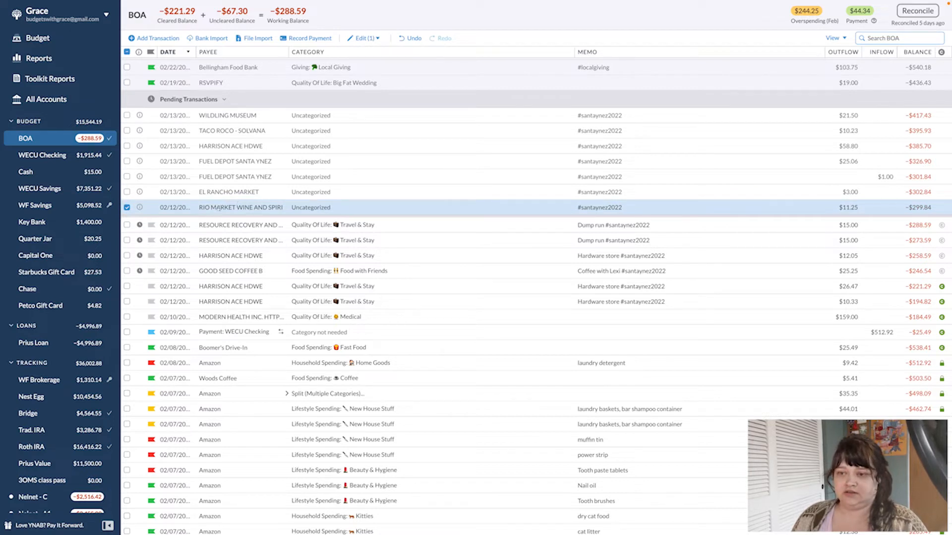
left_click(316, 207)
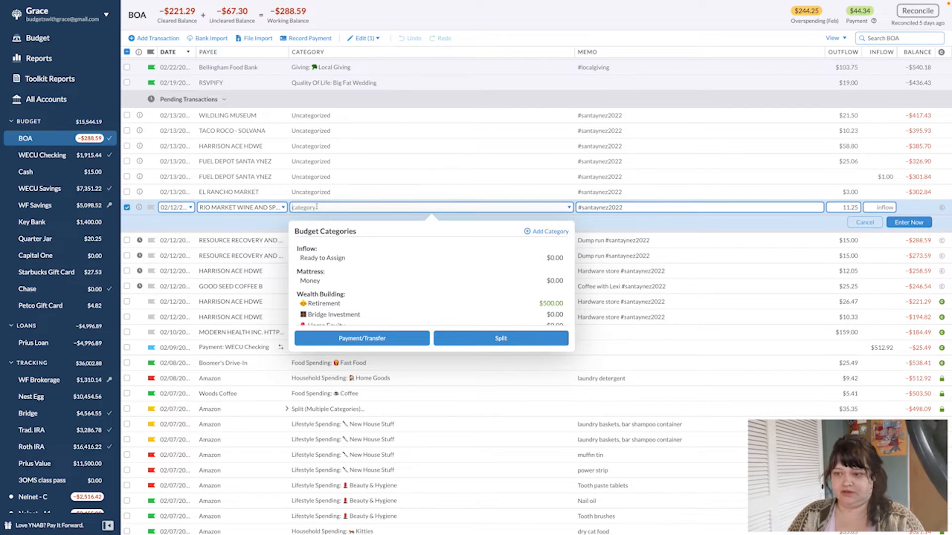
type("hosp")
key("BackSpace")
key("BackSpace")
key("BackSpace")
key("BackSpace")
type("groc")
key("Return")
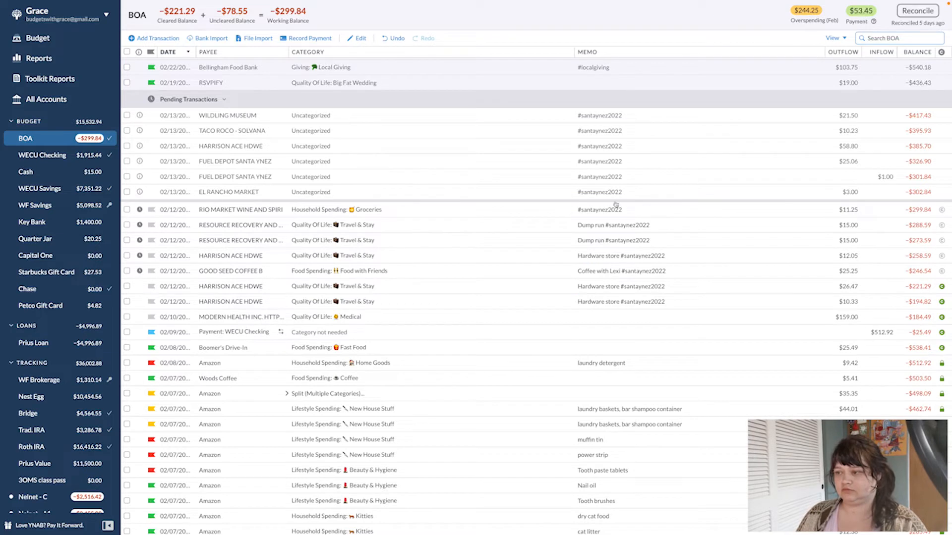
- Set the pending El Rancho Market transaction's memo to "Coffee spot #santaynez2022", categorize it as Food Spending: Coffee, and enter it now
left_click(590, 193)
left_click(590, 193)
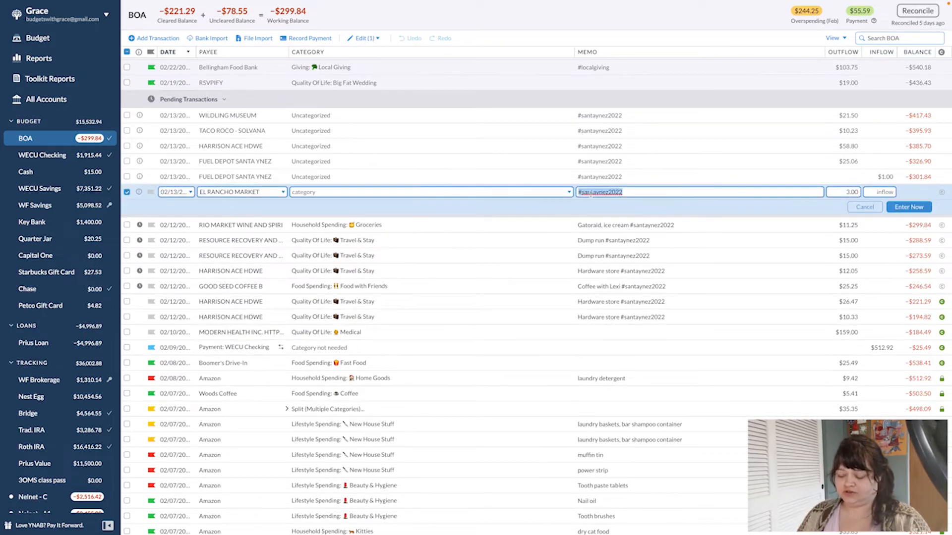
left_click(591, 193)
type("Coffee spot")
left_click(481, 194)
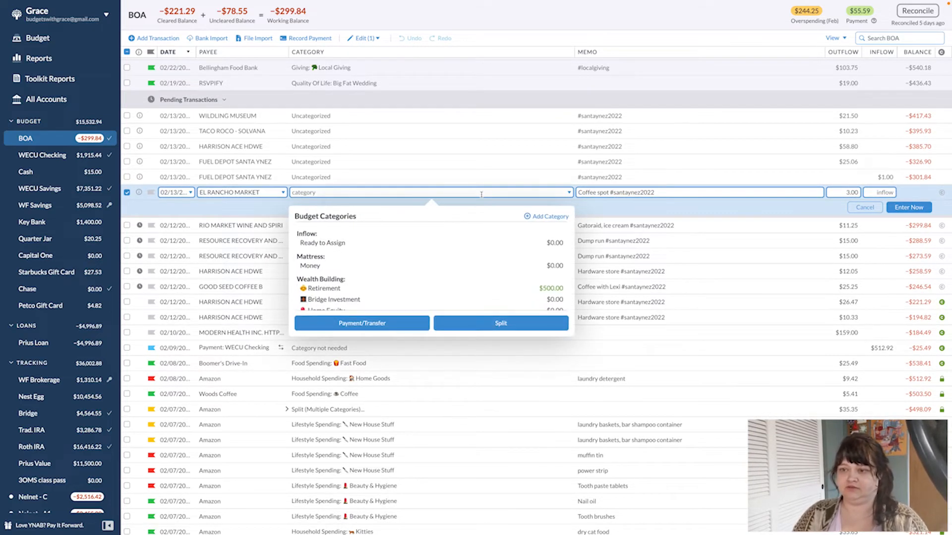
type("coff")
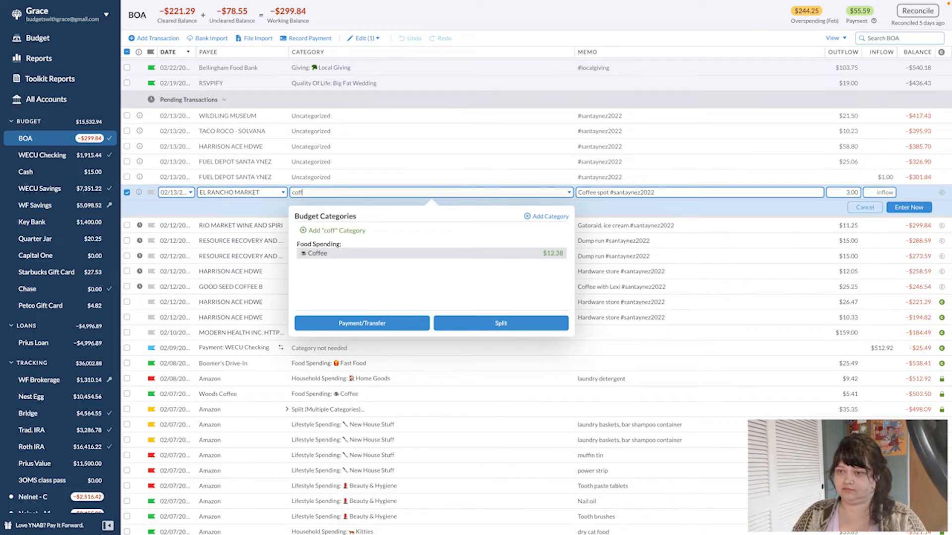
key("Return")
- Set the memo of the pending $1.00 Fuel Depot Santa Ynez inflow to "Half tank for car #santaynez2022" and select the added text
double_click(458, 177)
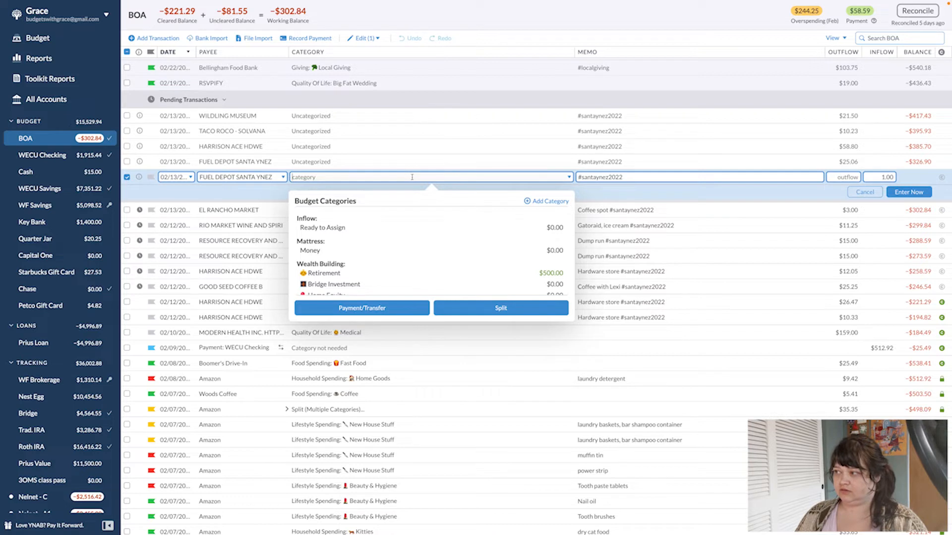
left_click(865, 192)
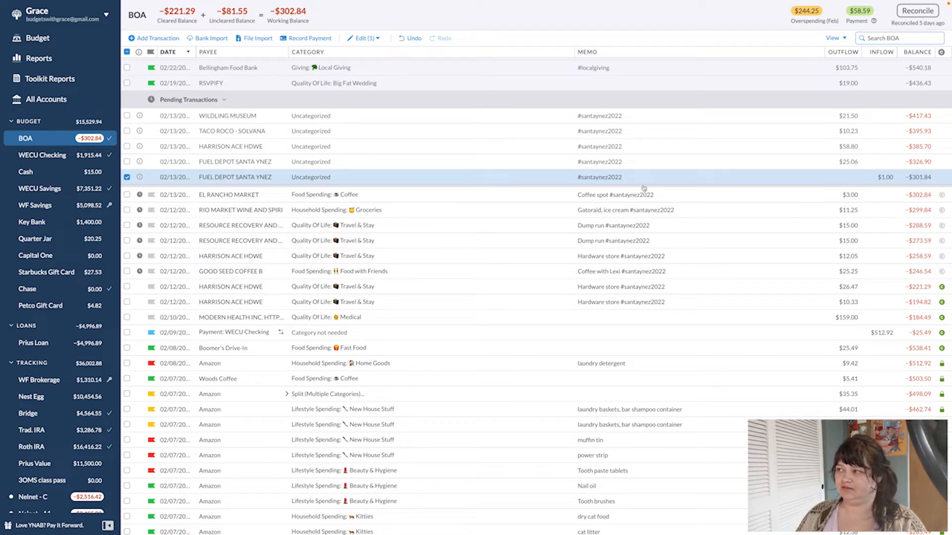
left_click(573, 175)
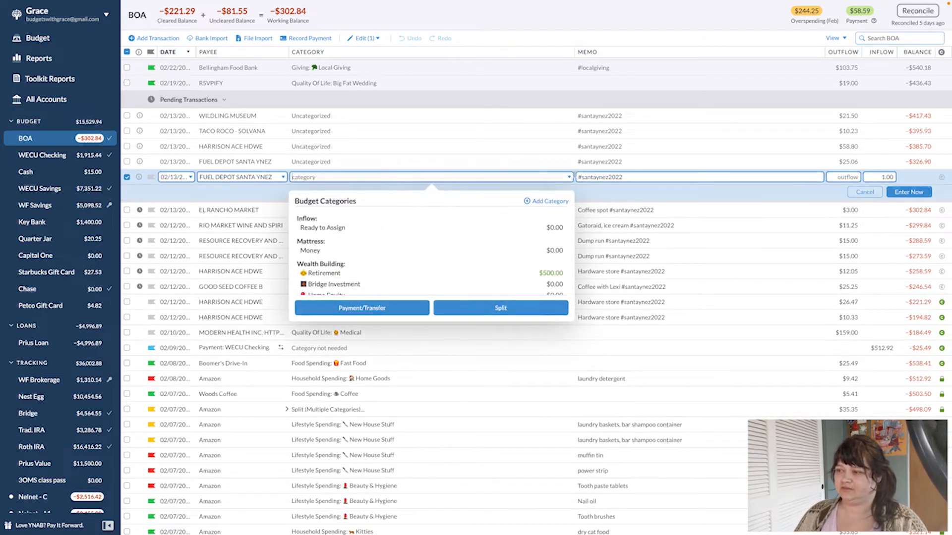
left_click(576, 176)
left_click(576, 176)
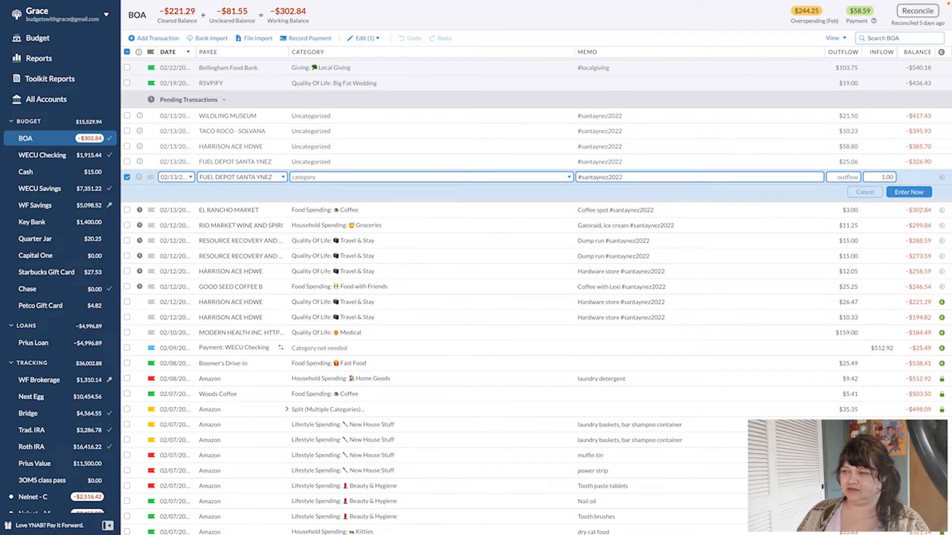
type("Fill up at")
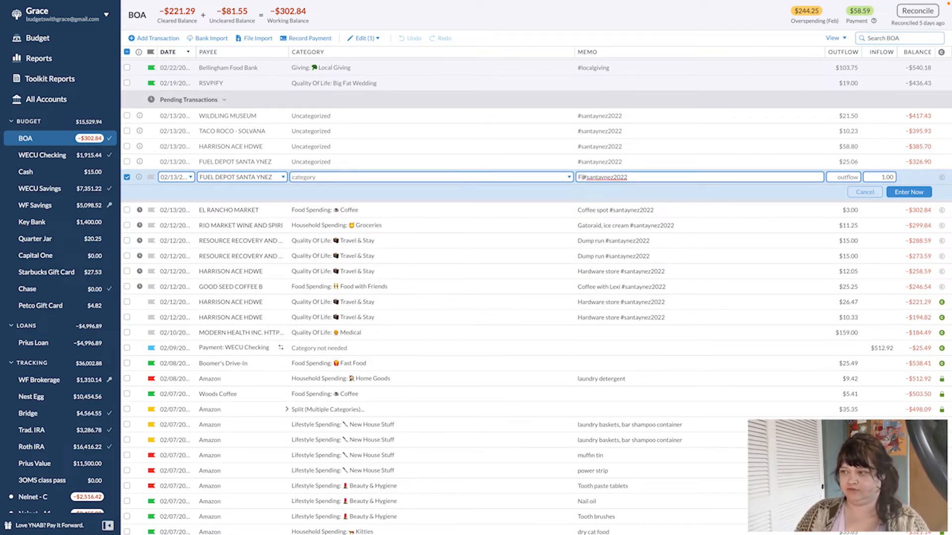
key("BackSpace")
key("BackSpace")
key("BackSpace")
key("BackSpace")
key("BackSpace")
key("BackSpace")
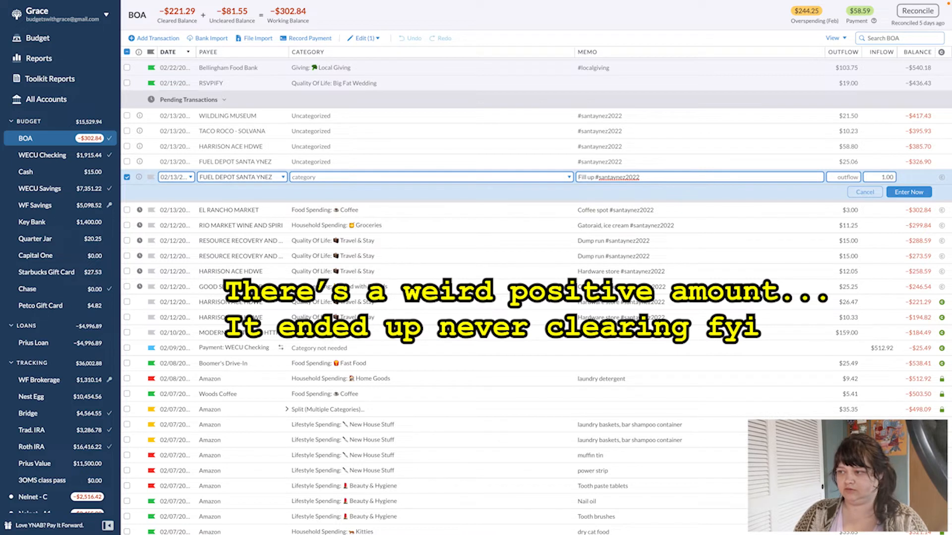
key("BackSpace")
key("BackSpace")
key("BackSpace")
key("BackSpace")
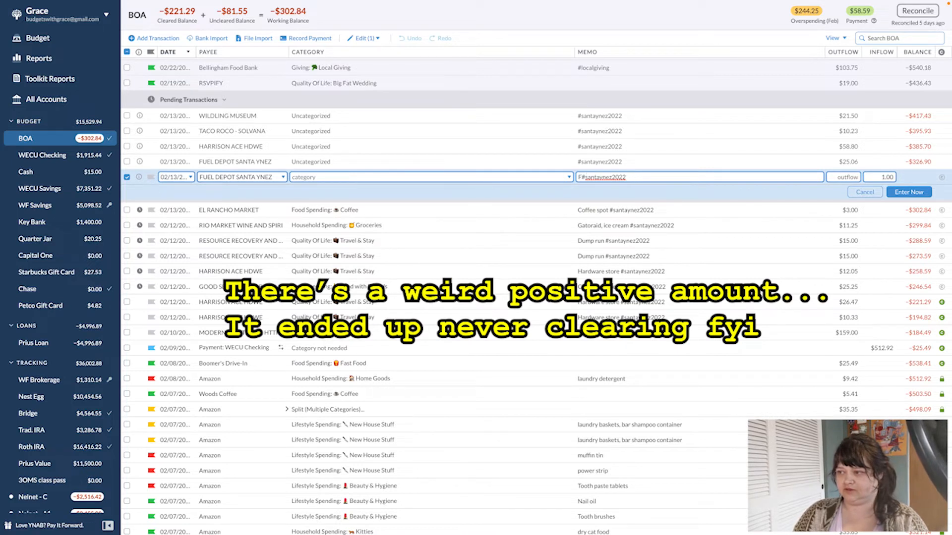
type("Hla")
key("BackSpace")
key("BackSpace")
type("alf tank for car")
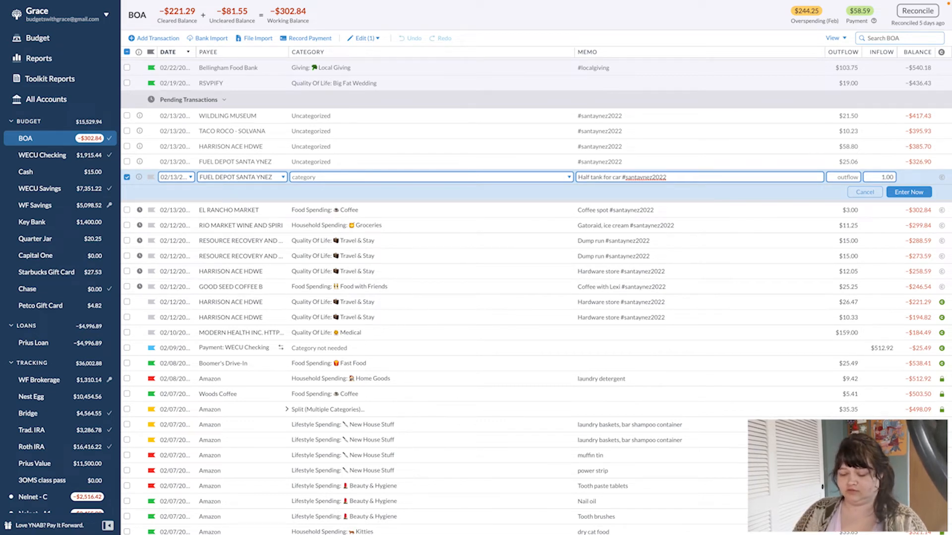
key("shift+Home")
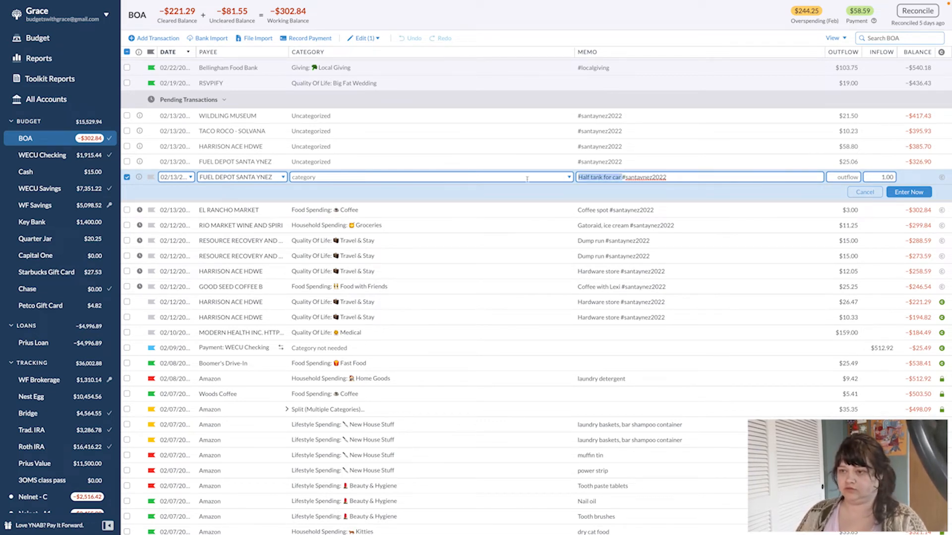
- Categorize the $1.00 Fuel Depot Santa Ynez inflow as Lifestyle Spending: Car Costs and enter it now
left_click(526, 179)
type("guel")
key("shift+Home")
type("fuel")
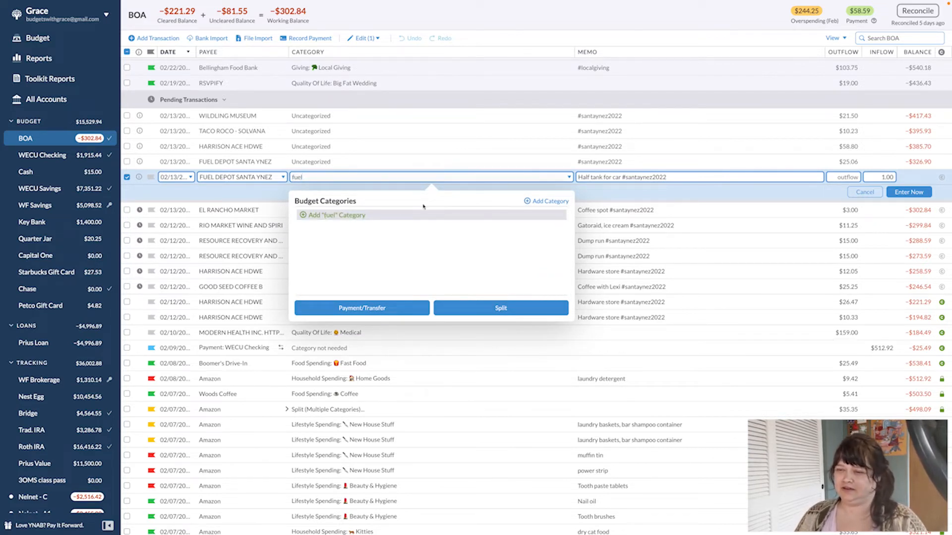
key("shift+Home")
type("car")
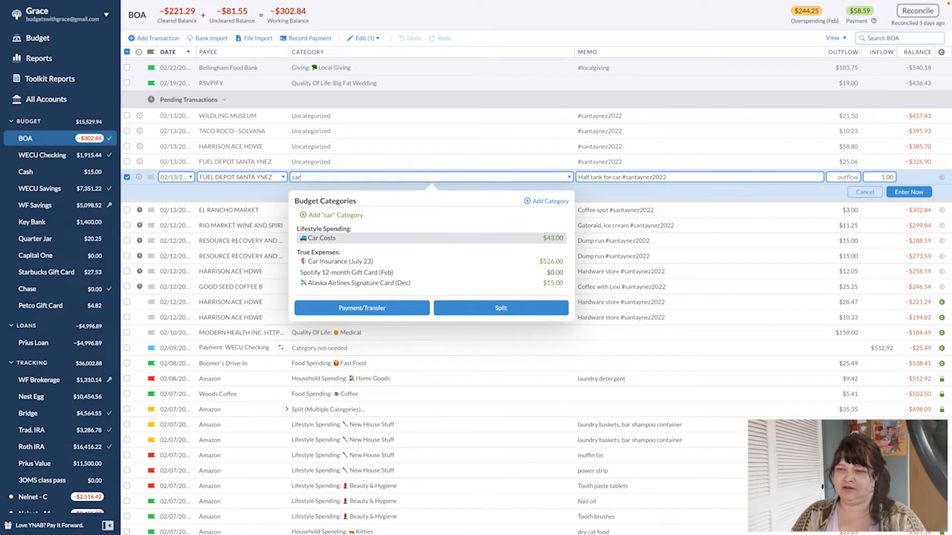
key("Tab")
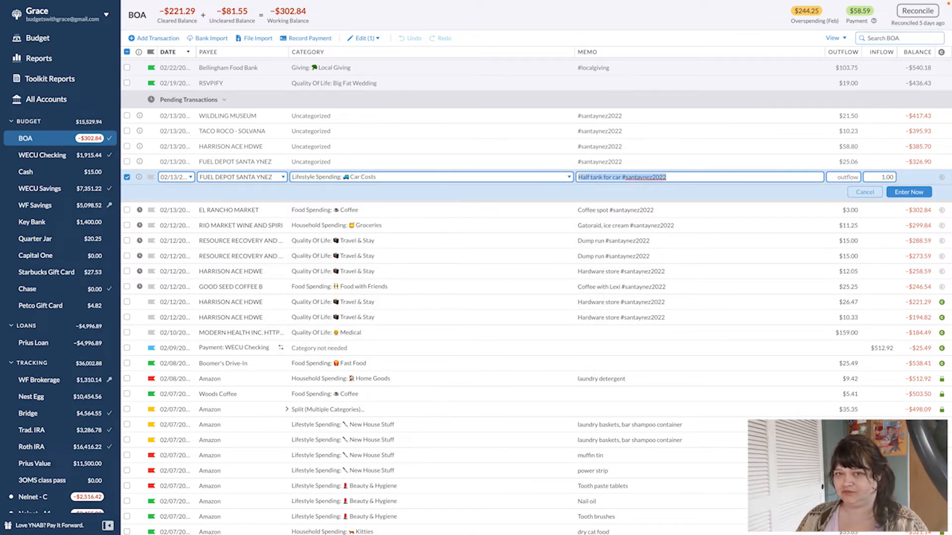
key("Return")
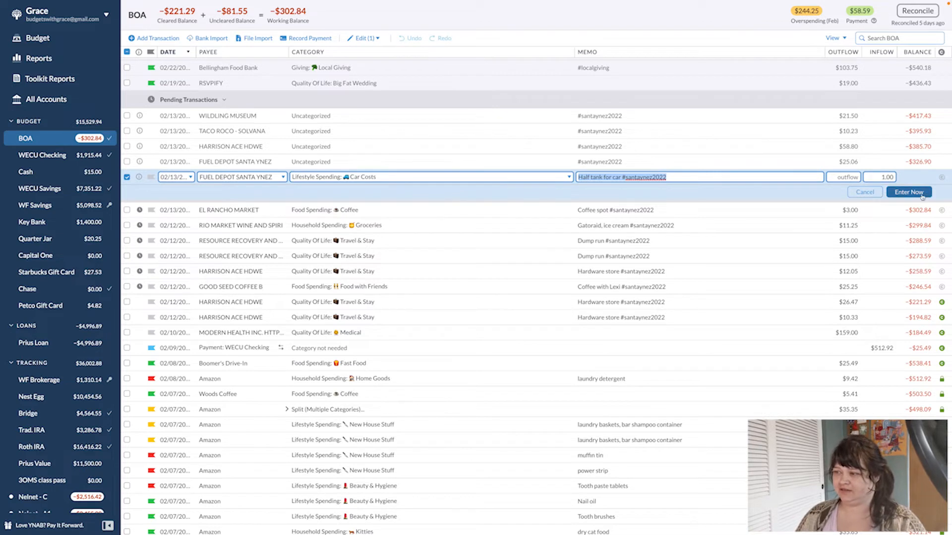
- Give the pending $25.06 Fuel Depot transaction the memo "Half tank for car #santaynez2022" and category Lifestyle Spending: Car Costs, and enter it now
left_click(578, 162)
left_click(578, 162)
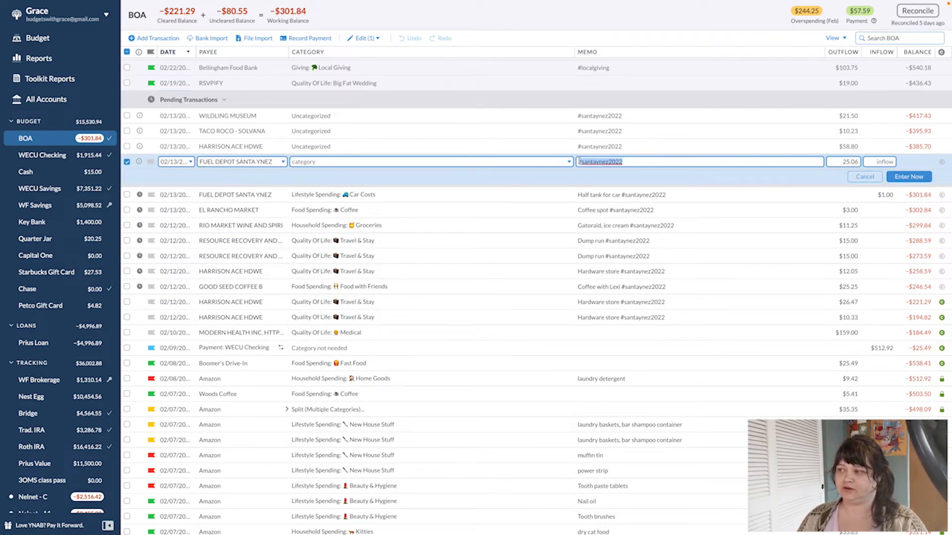
left_click(578, 161)
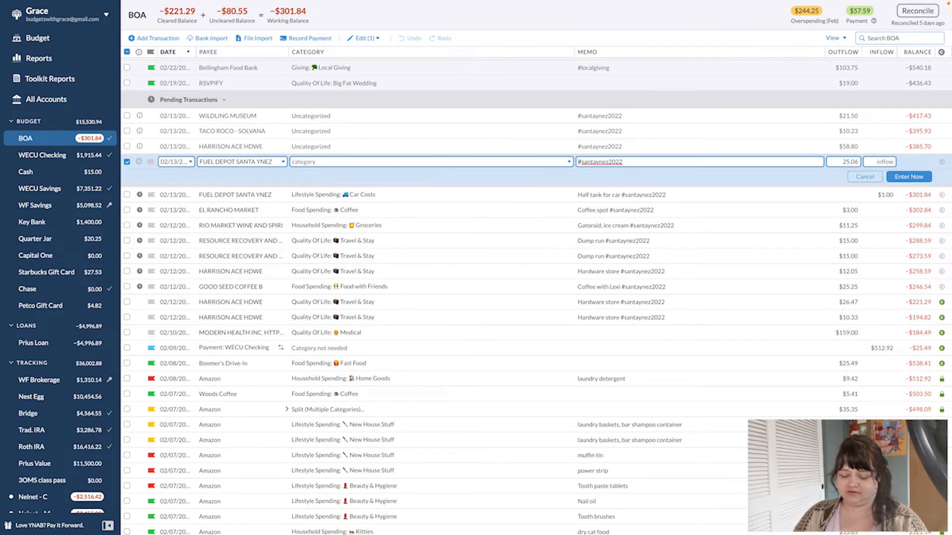
type("Half tank for car")
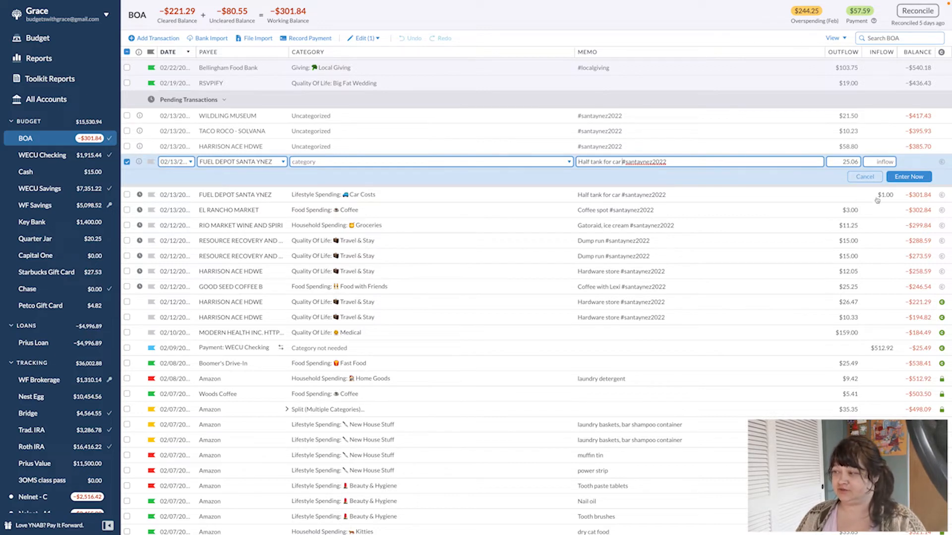
left_click(299, 162)
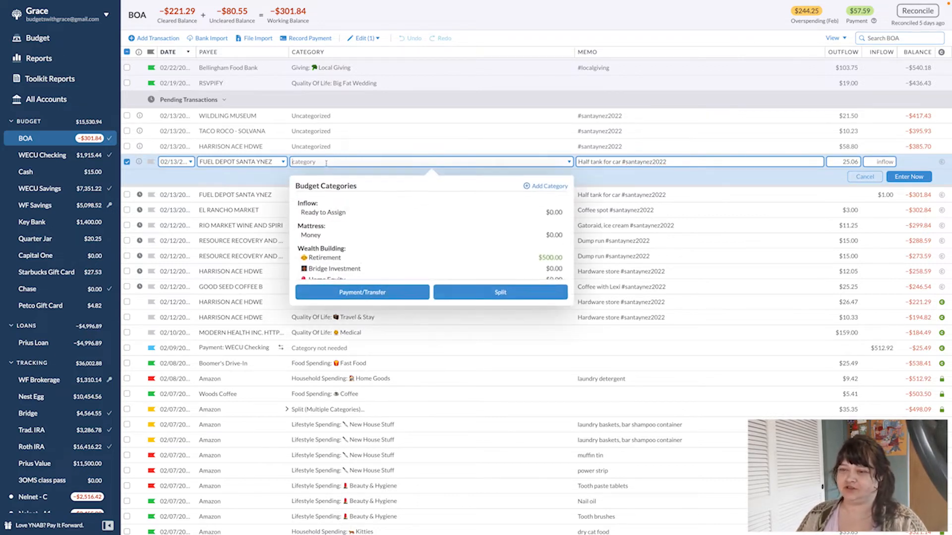
type("car")
key("Return")
- Categorize the pending $58.80 Harrison Ace HDWE transaction as Quality Of Life: Travel & Stay and enter it now
left_click(418, 146)
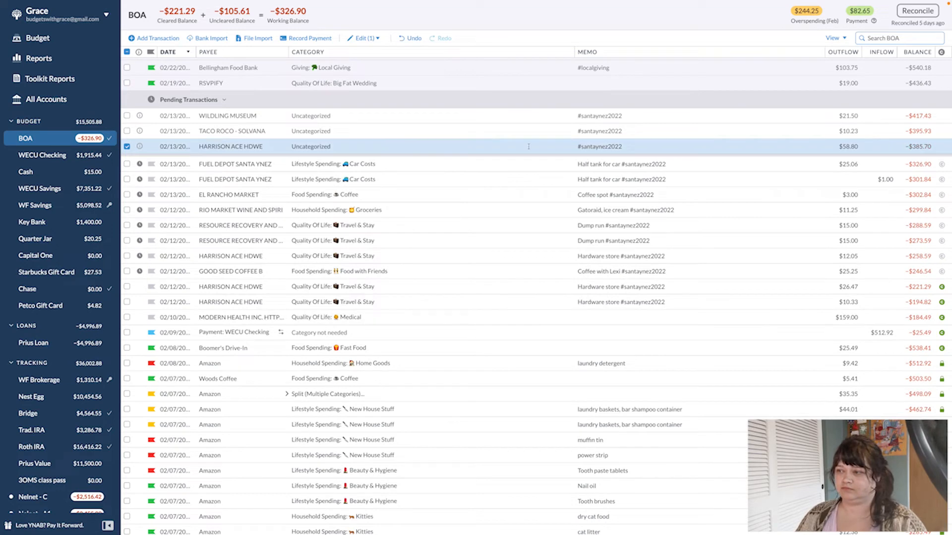
left_click(418, 145)
type("tra")
key("Return")
key("Return")
- Set the memo of the $58.80 Harrison Ace HDWE transaction to "Hardware store, mouse stuff, step stool #santaynez2022" and save it
double_click(599, 147)
key("Left")
type("Hare")
key("BackSpace")
type("dware store, ")
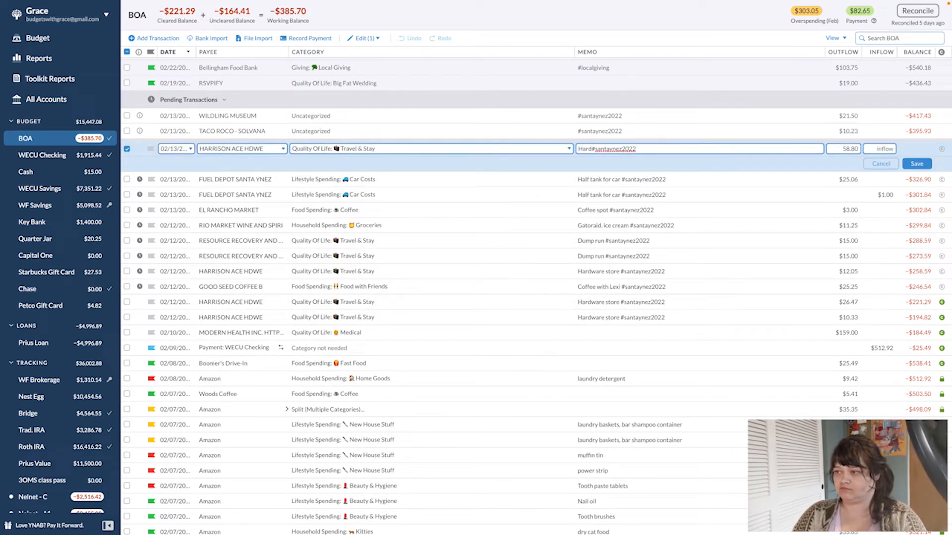
type("mouse stuff, ")
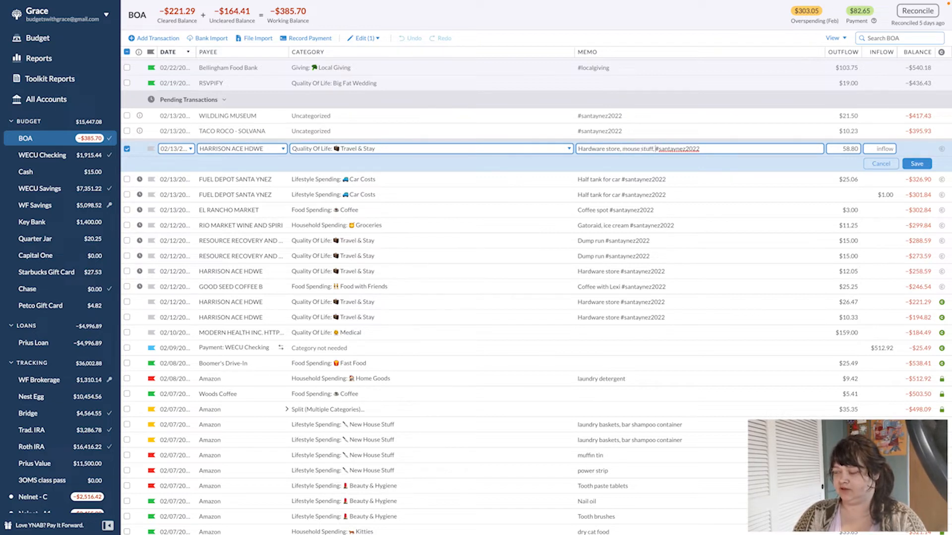
type("step sto")
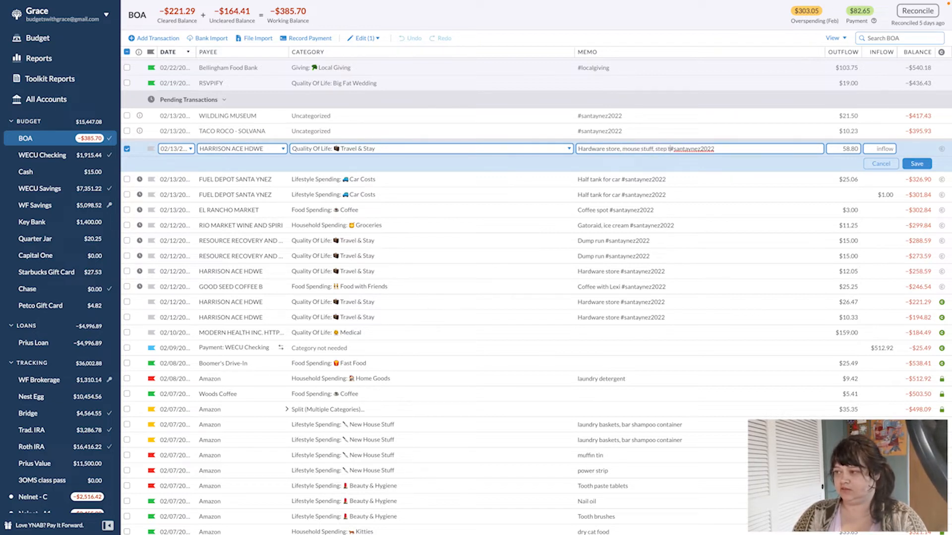
type("ol")
left_click(916, 163)
left_click(682, 150)
left_click(683, 149)
left_click(682, 149)
left_click(917, 164)
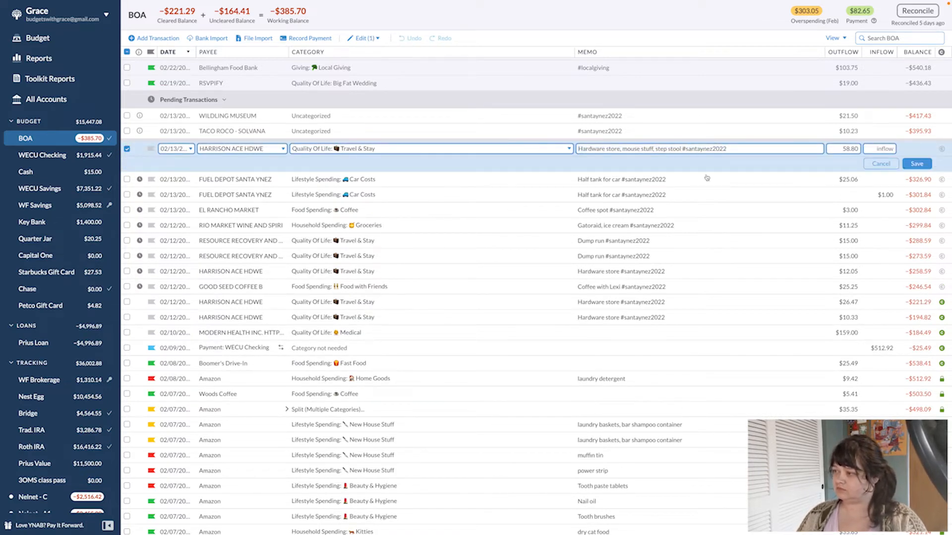
- Categorize the pending $10.23 Taco Roco - Solvana transaction as Food Spending: Bites with Myself and enter it now
left_click(197, 133)
left_click(197, 135)
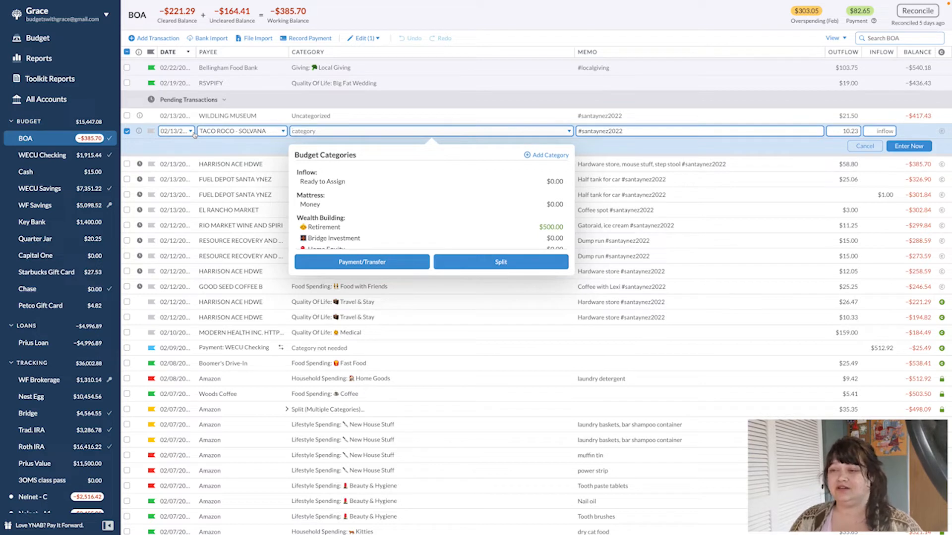
type("bite")
key("Return")
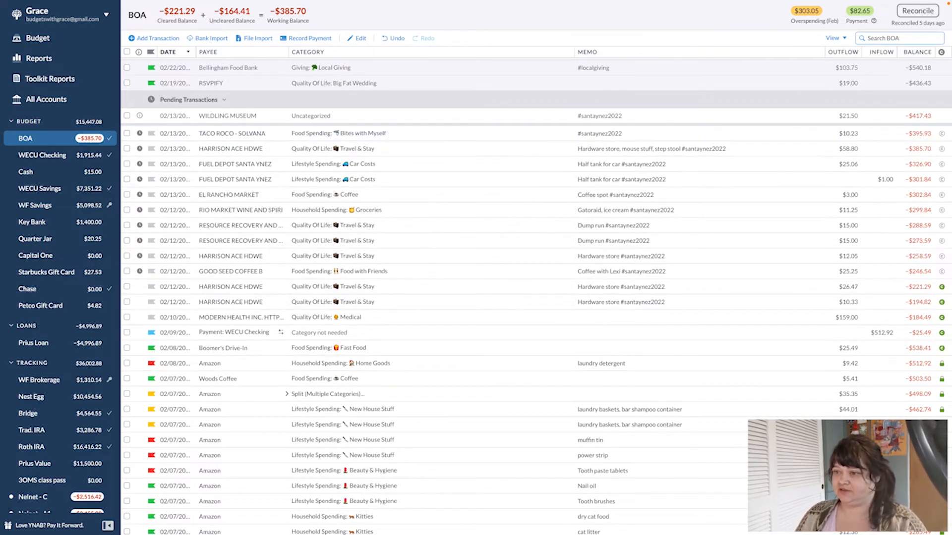
- Set the memo of the $10.23 Taco Roco transaction to "breakfast burrito #santaynez2022"
left_click(617, 133)
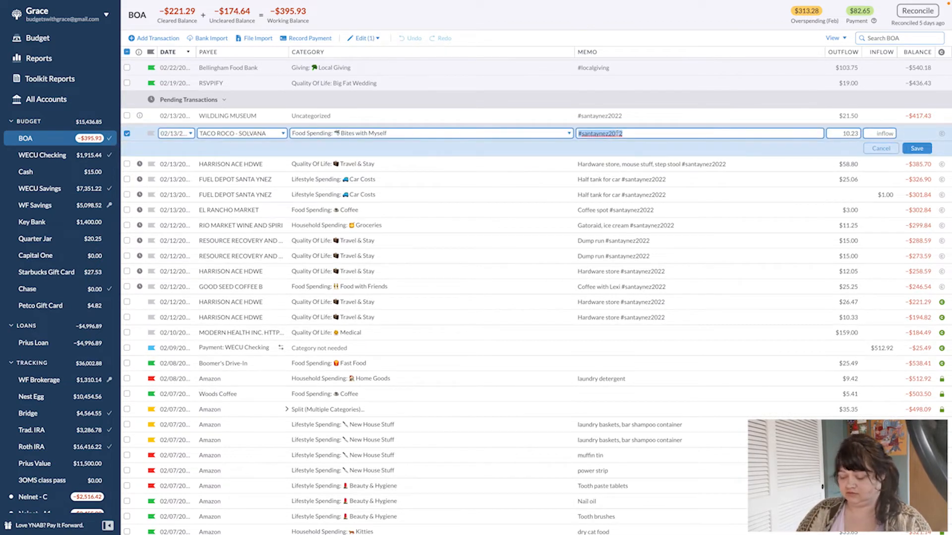
key("Home")
type("breakfast bur")
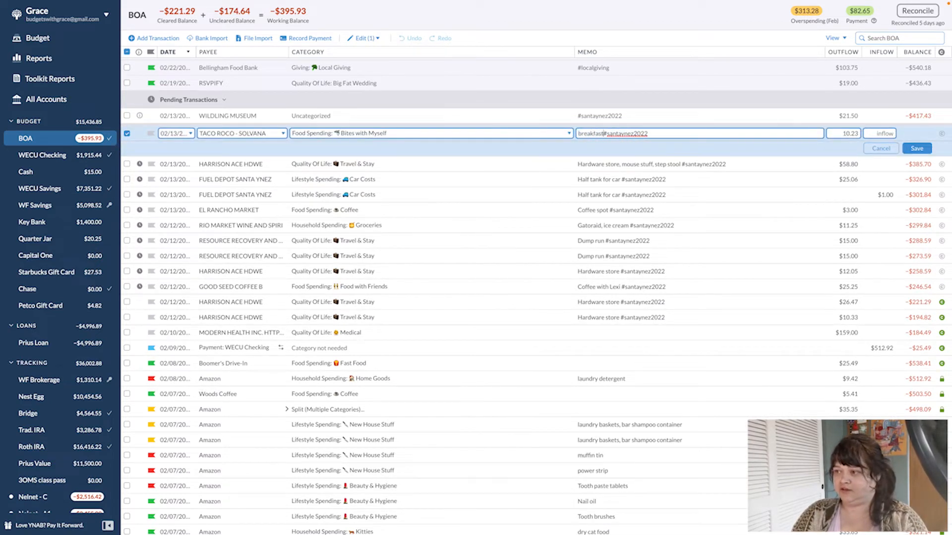
type("rito")
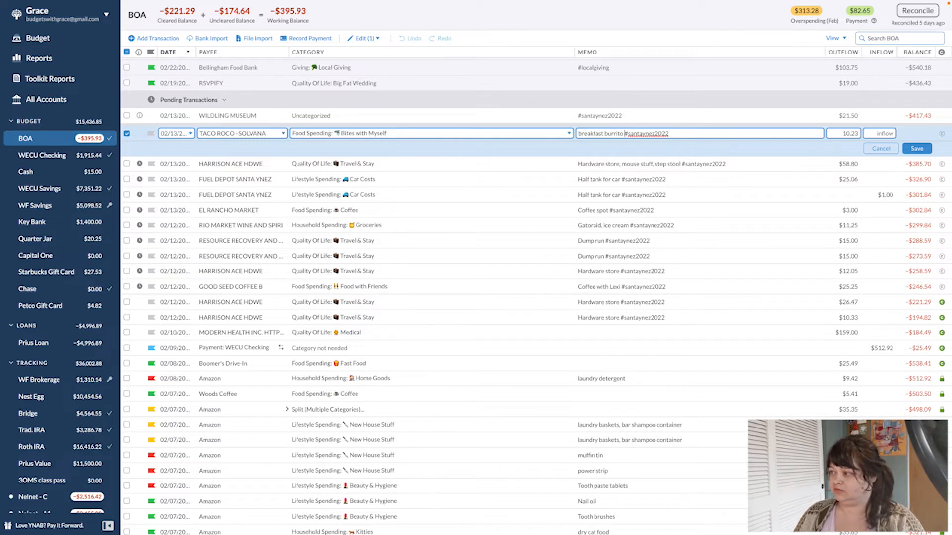
- Categorize the pending Wildling Museum transaction as Quality Of Life: Travel & Stay, add a gift note naming the recipient before #santaynez2022, and enter it now
left_click(317, 116)
type("trave")
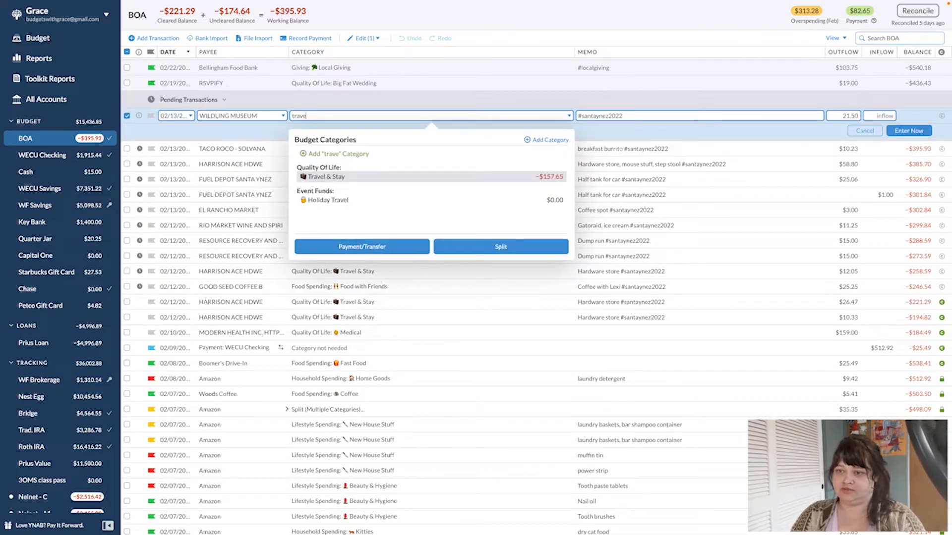
key("Tab")
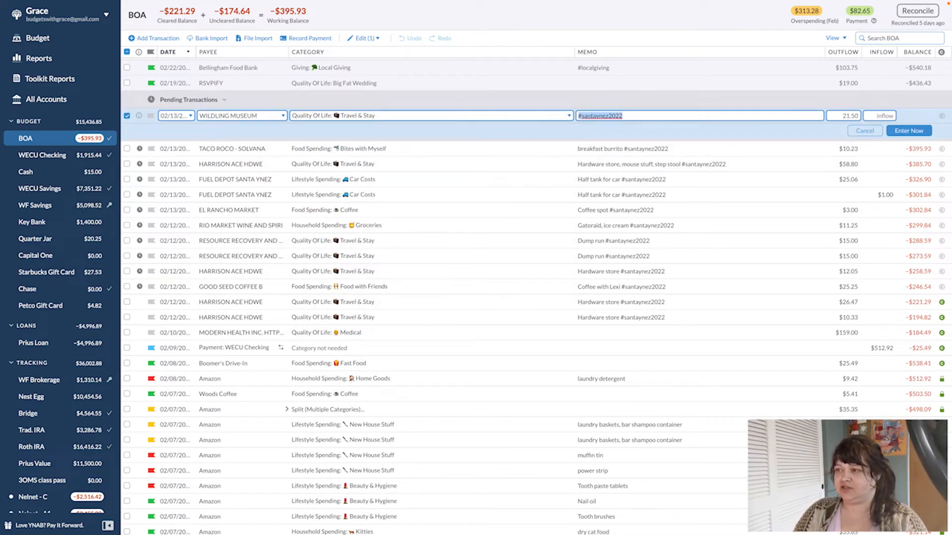
key("Left")
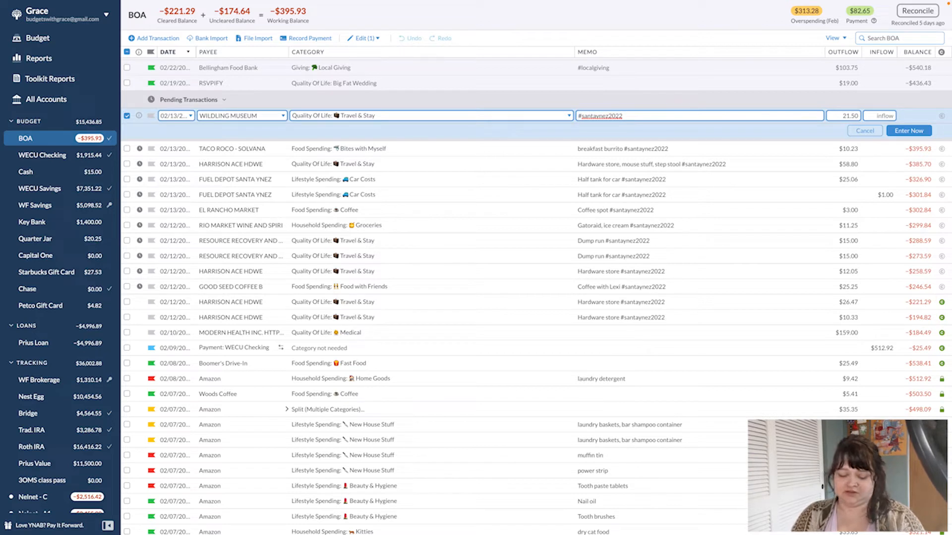
type("gift for Forrest")
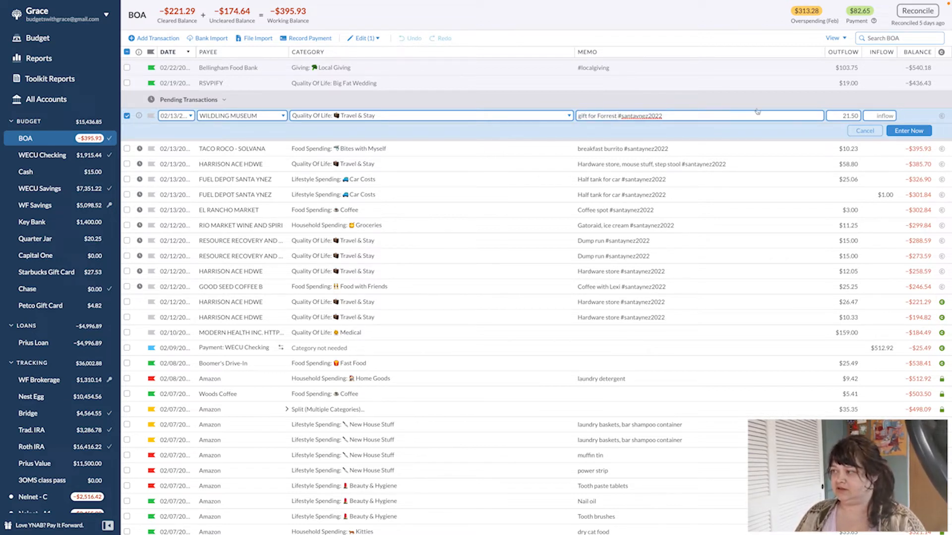
left_click(903, 131)
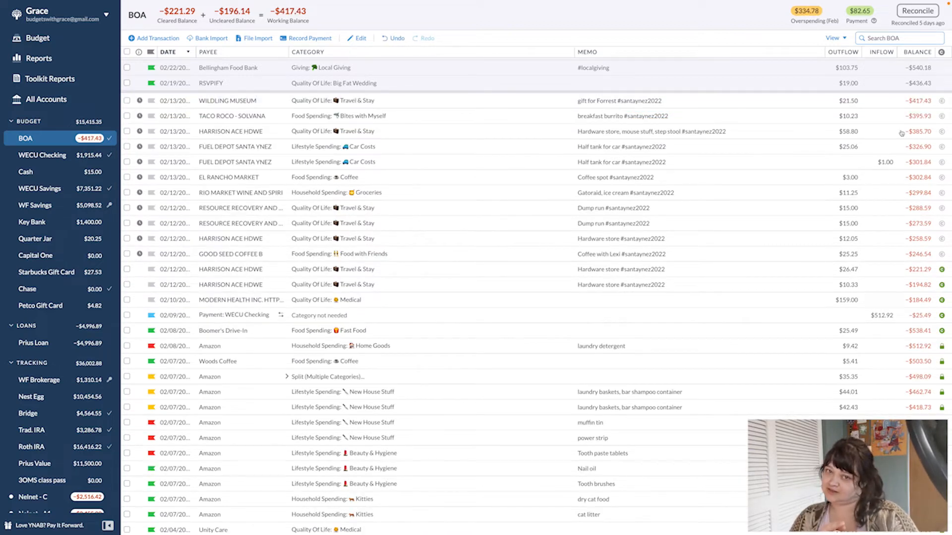
- Flag the $159.00 Modern Health transaction red as Overspent
left_click(151, 300)
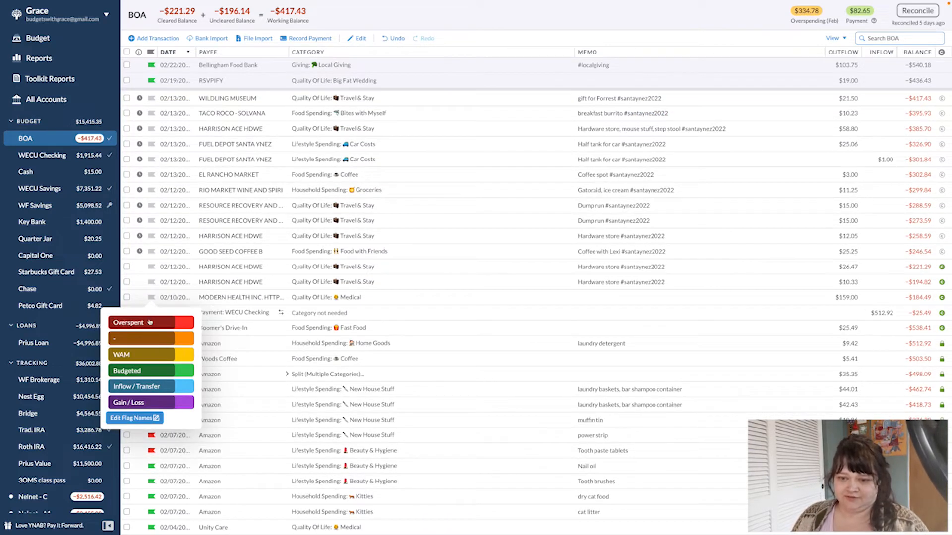
left_click(149, 323)
- Flag all the #santaynez2022 transactions dated 02/12 and 02/13 green, from Harrison Ace HDWE through Wildling Museum, and clear the selection
left_click(127, 282)
left_click(127, 267)
left_click(127, 251)
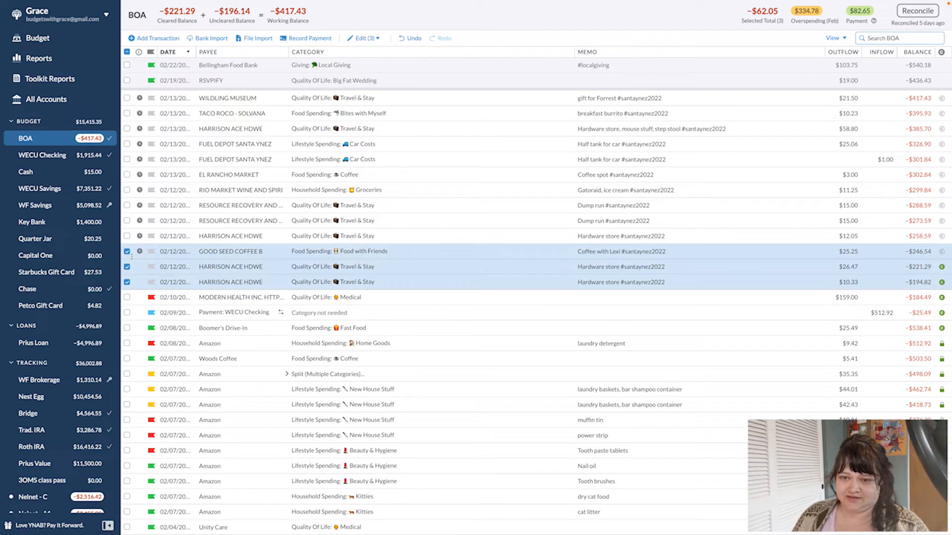
left_click(127, 236)
left_click(127, 220)
left_click(127, 206)
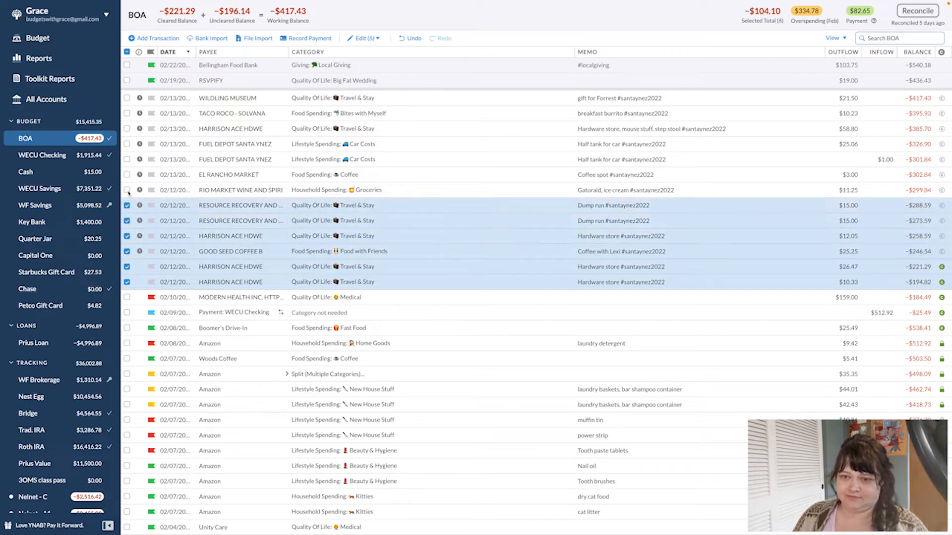
left_click(127, 190)
left_click(127, 174)
left_click(127, 159)
left_click(127, 144)
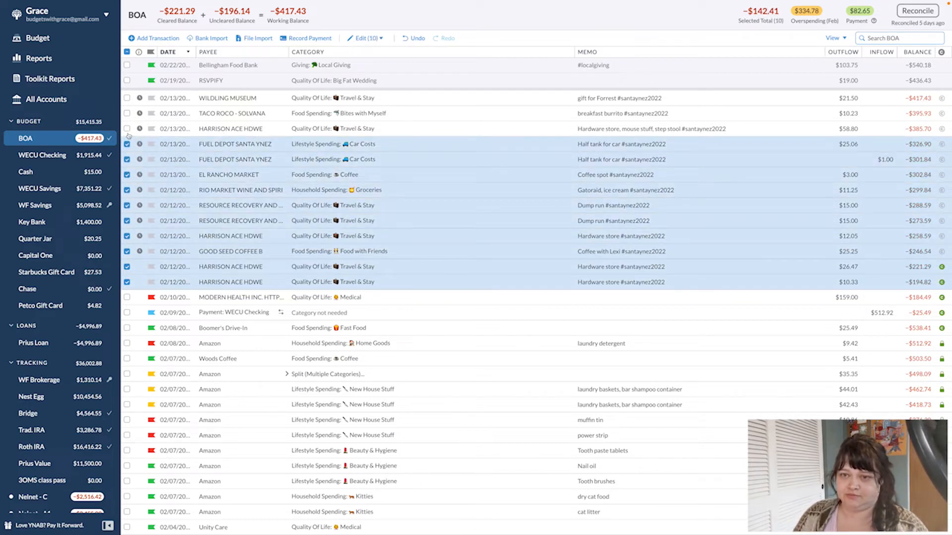
left_click(127, 128)
left_click(127, 113)
left_click(127, 97)
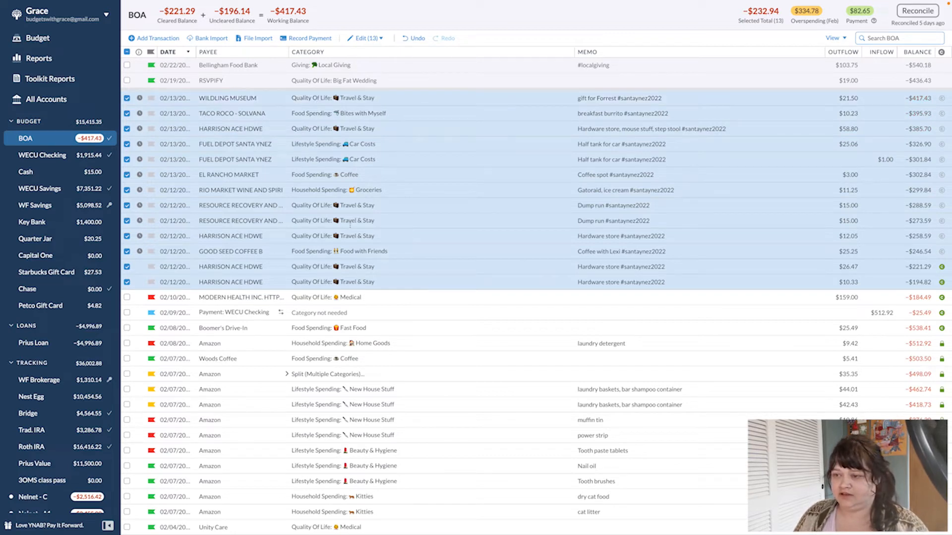
left_click(361, 38)
mouse_move(397, 214)
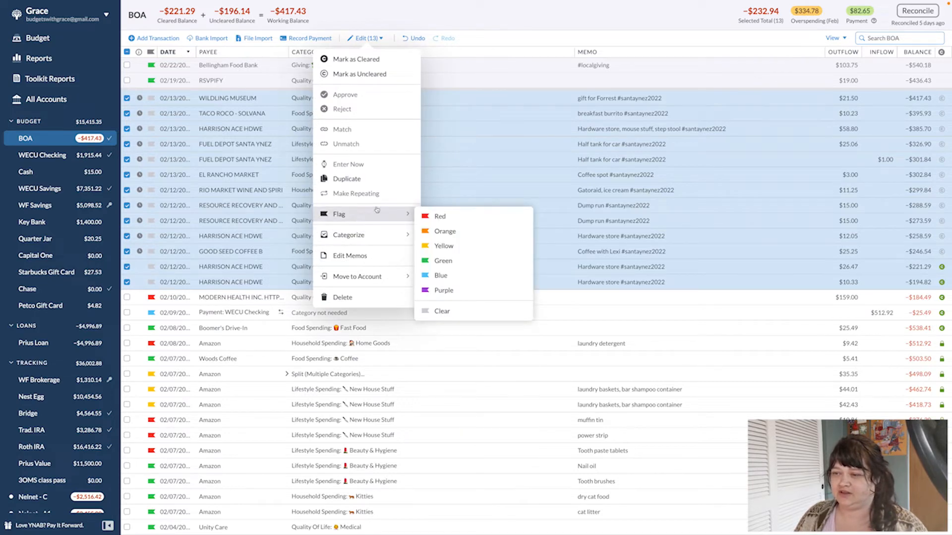
left_click(460, 261)
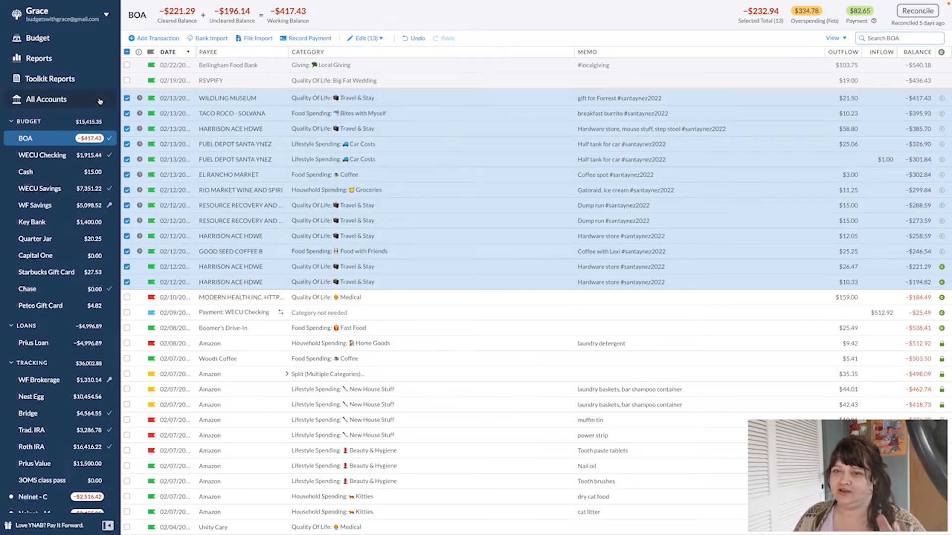
left_click(127, 52)
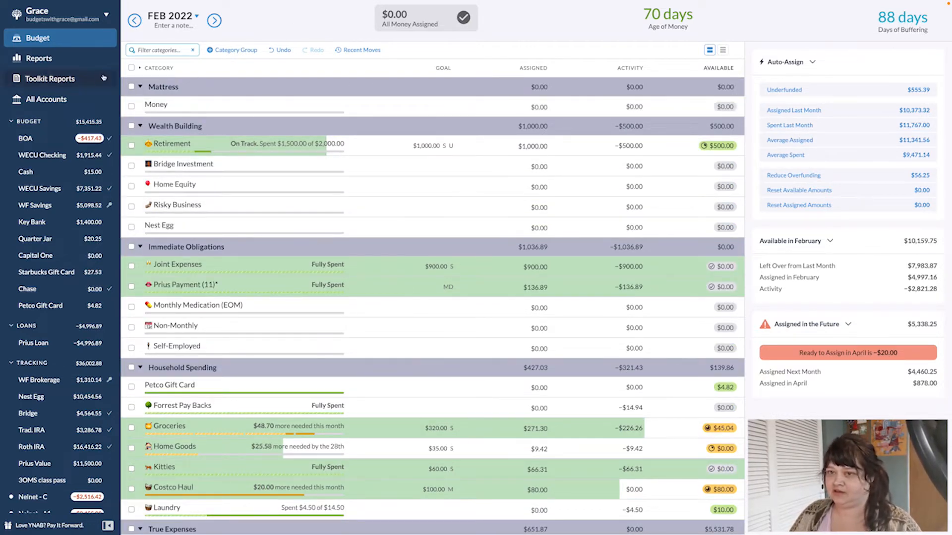
- In the February 2022 budget, collapse the Mattress, Wealth Building, Immediate Obligations, Household Spending, True Expenses and Giving category groups
left_click(140, 87)
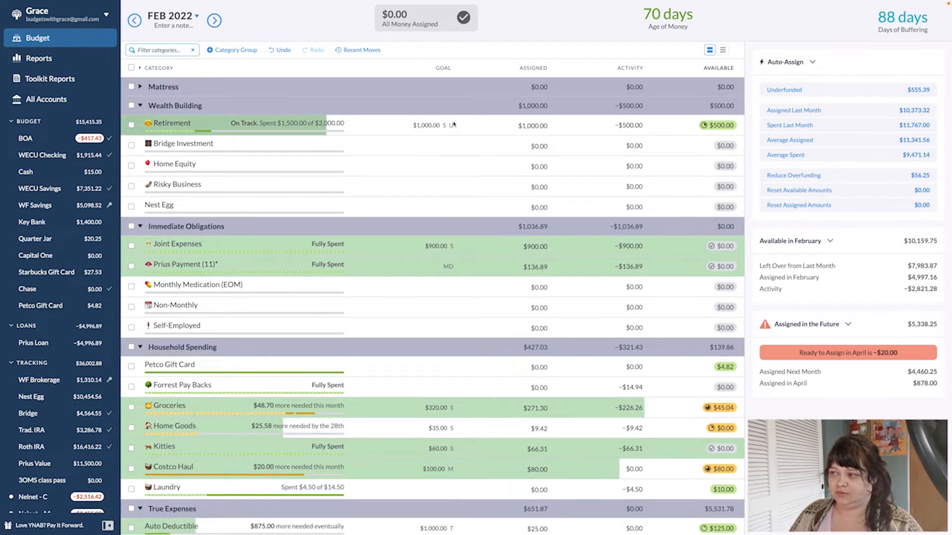
left_click(140, 106)
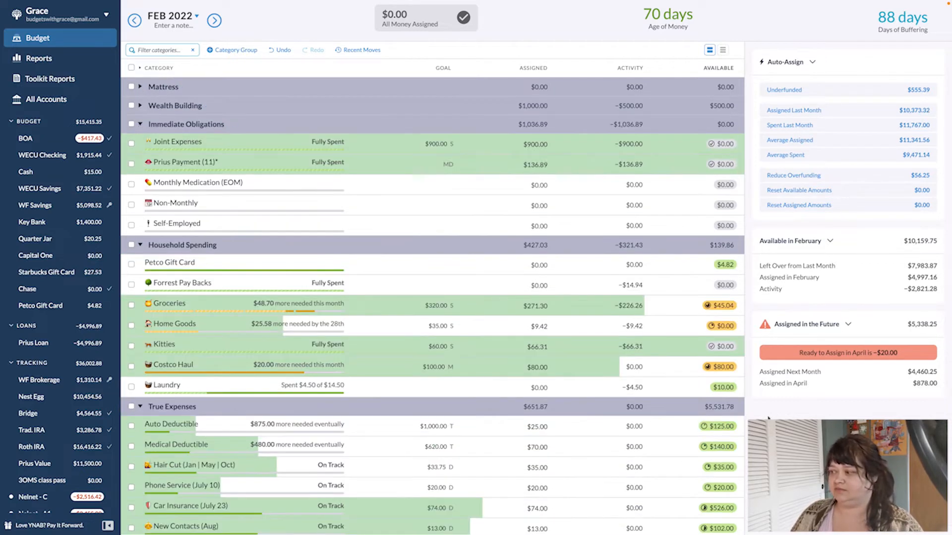
left_click(140, 125)
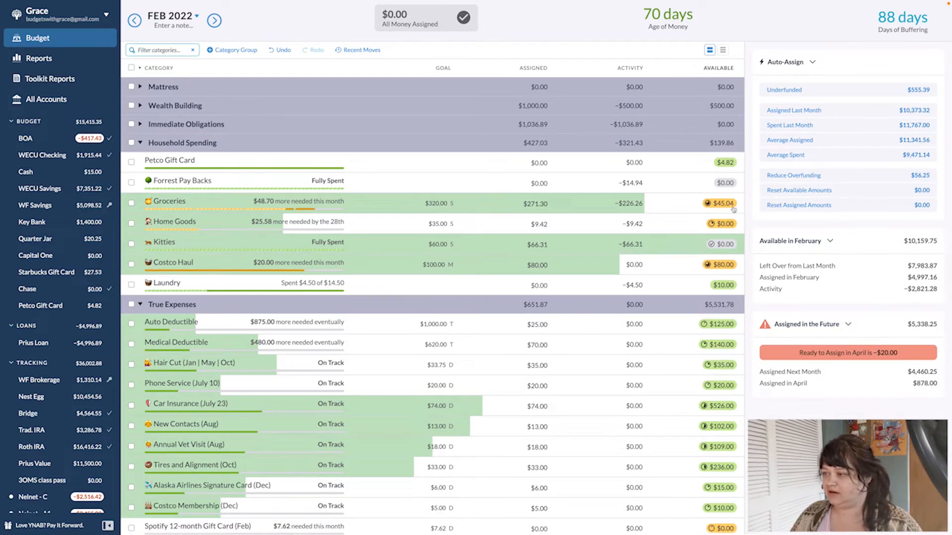
left_click(140, 143)
left_click(141, 146)
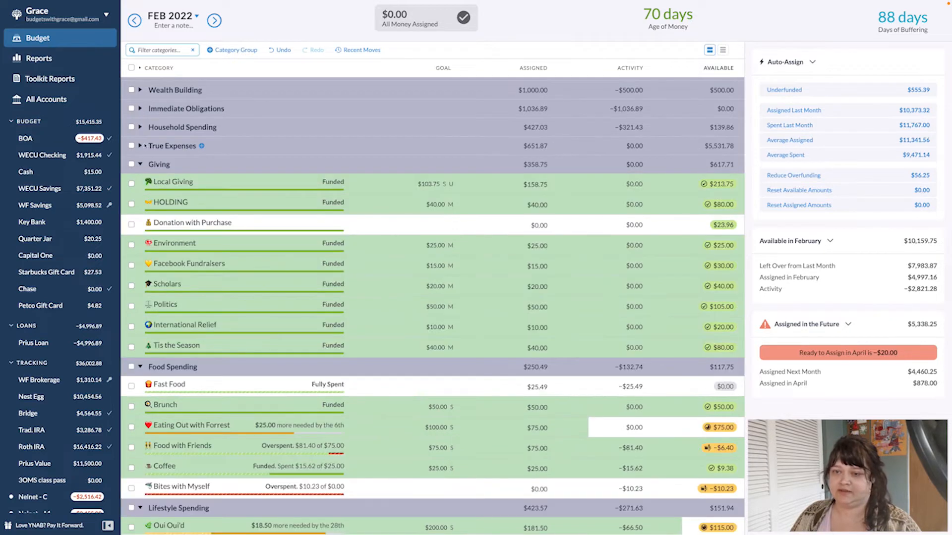
left_click(140, 165)
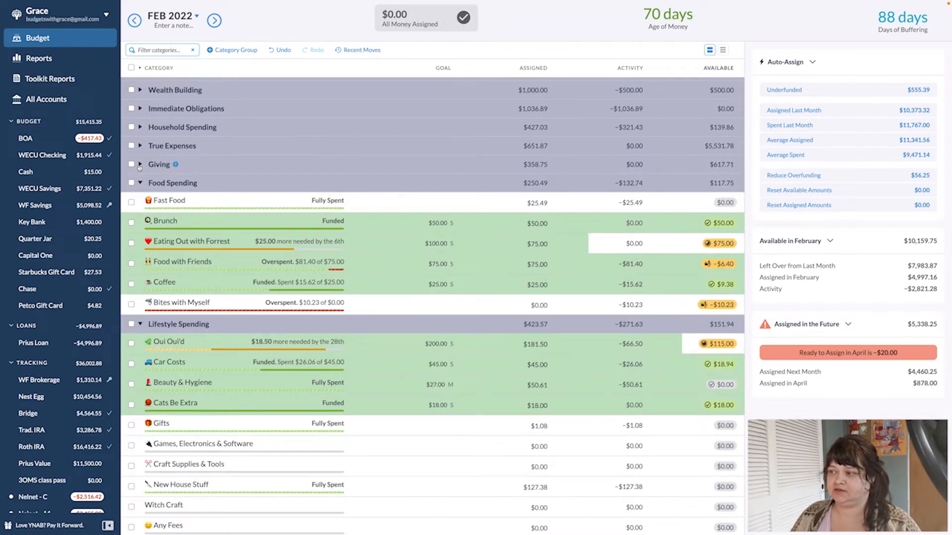
- Cover the overspending in Food with Friends with money from the Eating Out category in Food Spending
left_click(719, 264)
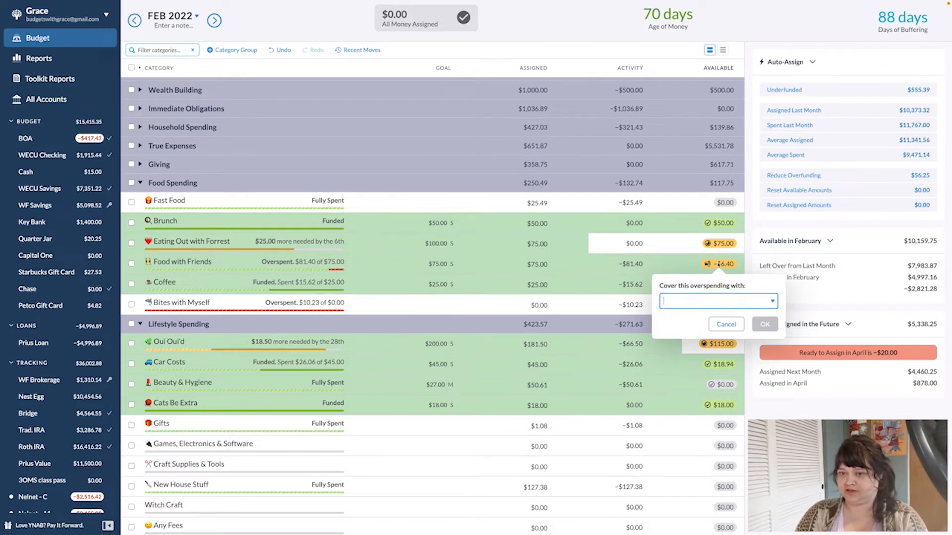
type("eating")
key("Return")
key("Return")
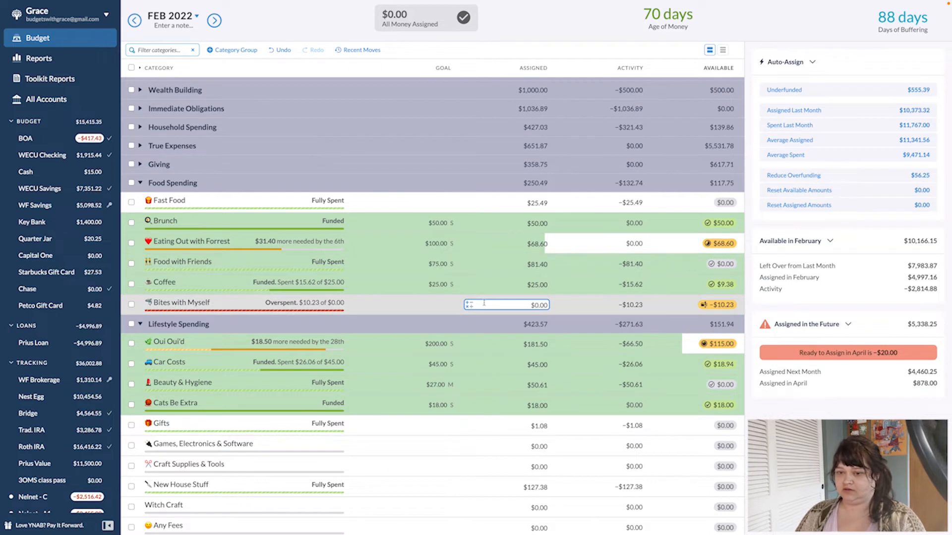
- Cover the overspending in Bites with Myself with money from the Eating Out category in Food Spending
left_click(718, 305)
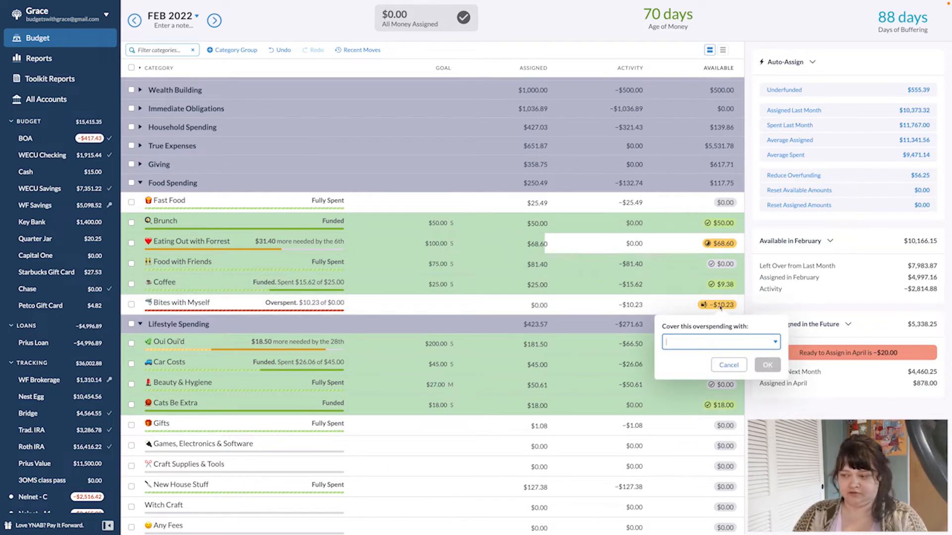
type("eating")
key("Return")
key("Return")
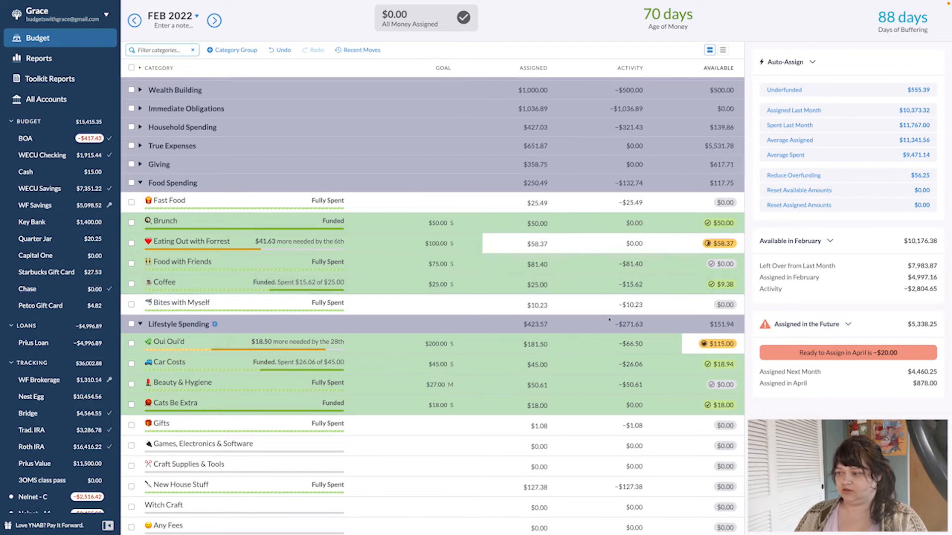
- Cover the overspending in Travel & Stay with money from the Cali Visit (Feb) category in Event Funds
scroll(652, 302, "down", 2)
scroll(652, 302, "down", 15)
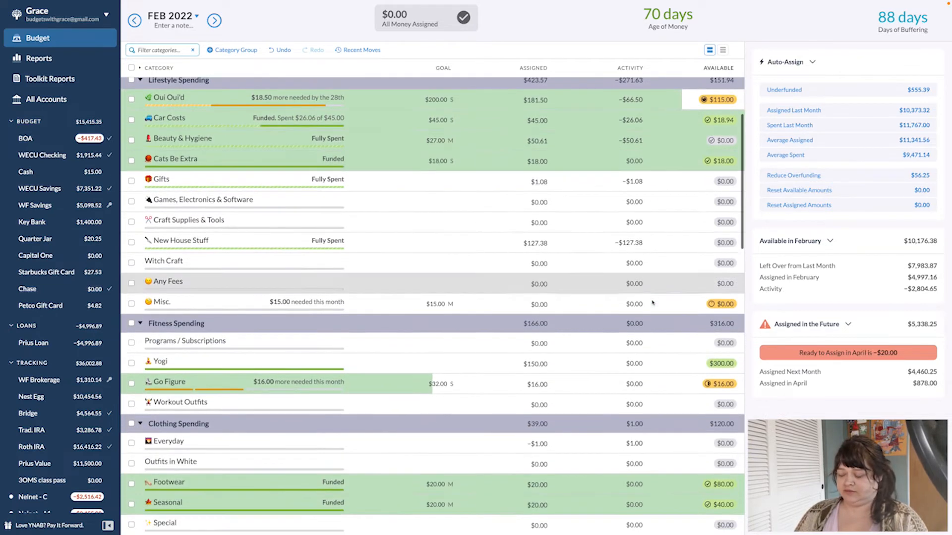
scroll(526, 193, "down", 8)
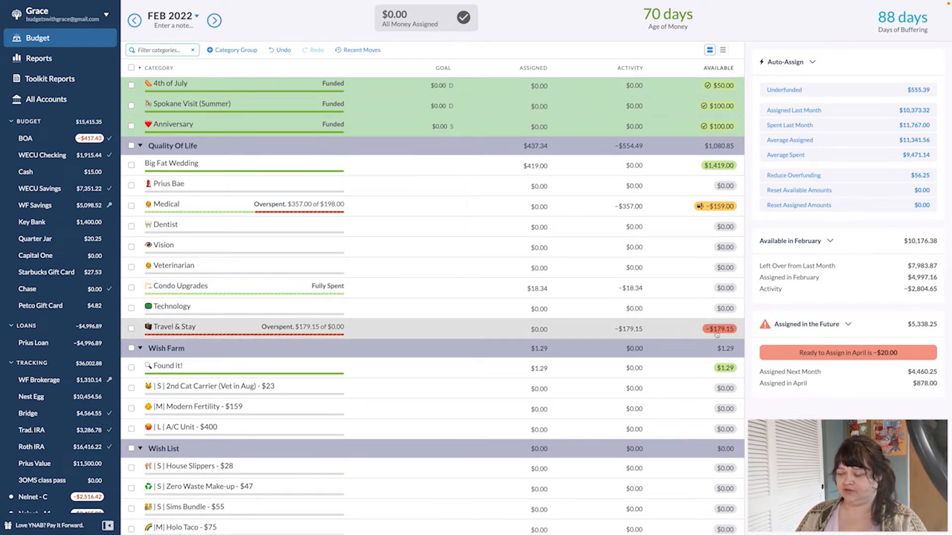
scroll(677, 319, "down", 1)
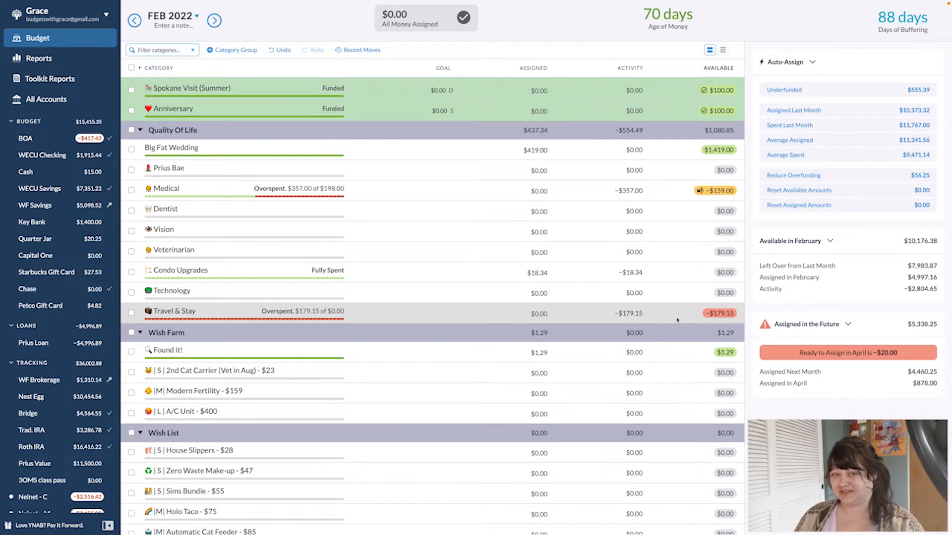
left_click(724, 314)
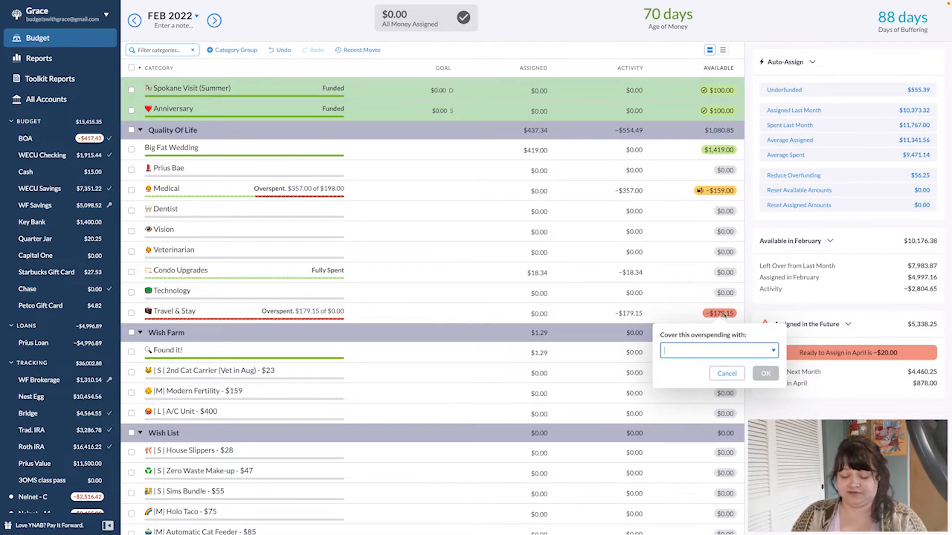
type("cali")
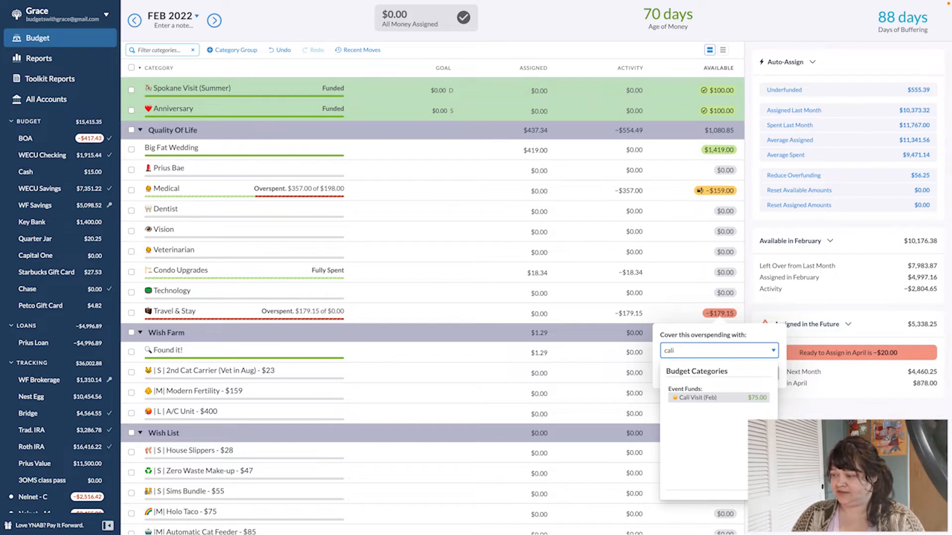
key("Return")
key("Return")
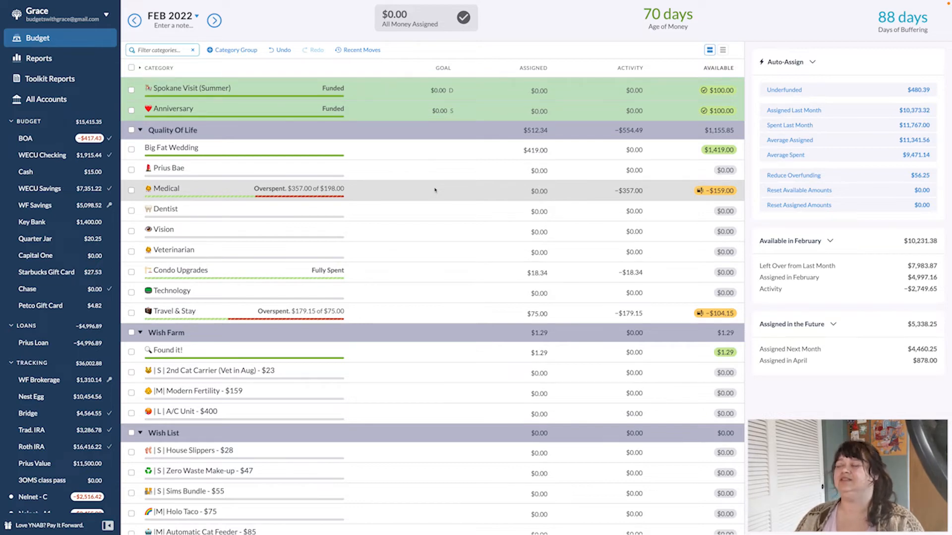
- Cover part of the remaining Travel & Stay overspending with money from the Found it! category in Wish Farm
scroll(440, 190, "up", 10)
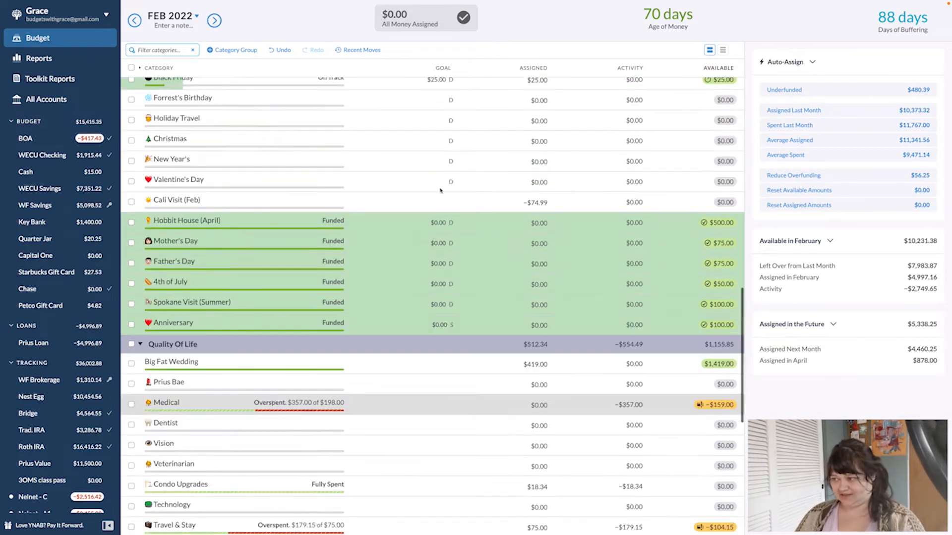
scroll(441, 190, "up", 1)
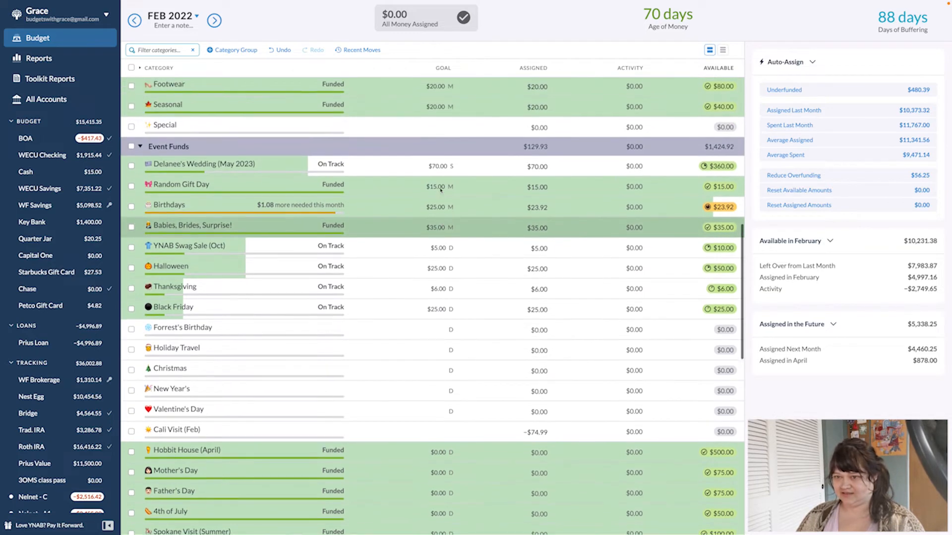
scroll(721, 149, "down", 10)
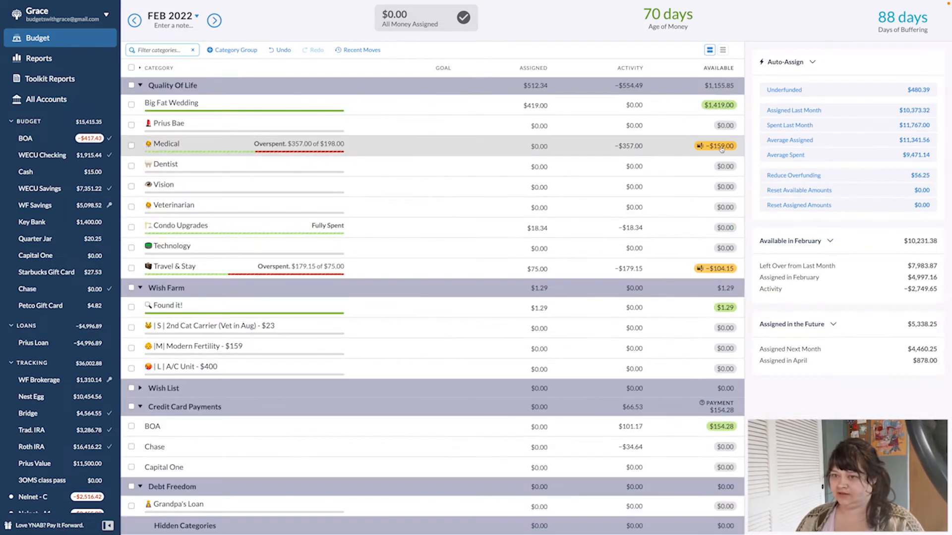
left_click(724, 268)
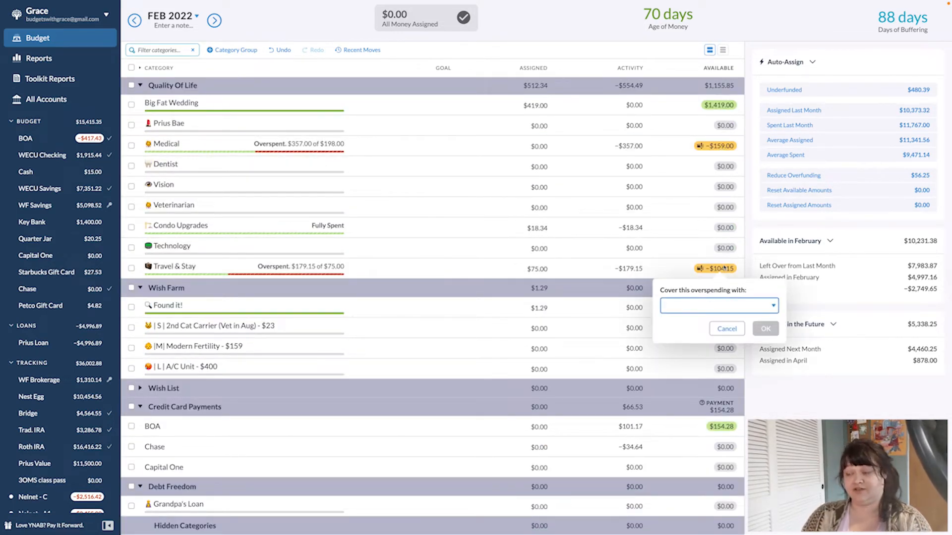
type("fou")
key("Return")
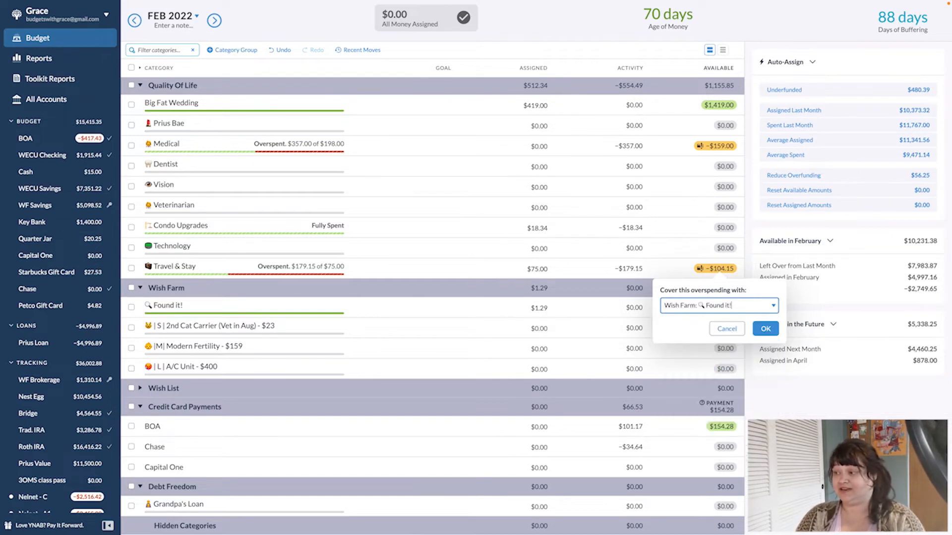
key("Return")
- Collapse the Wish Farm, Credit Card Payments, Debt Freedom, Event Funds and Clothing Spending category groups
scroll(221, 260, "up", 5)
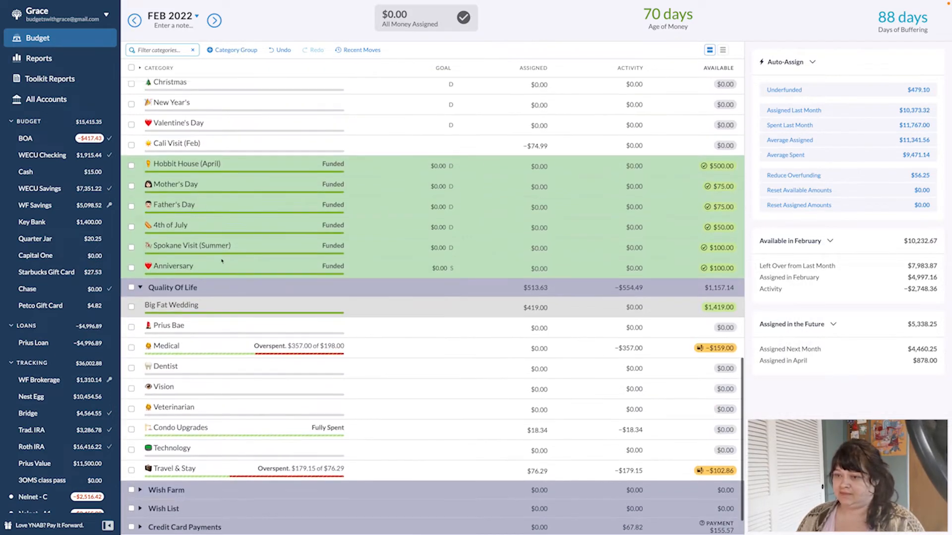
scroll(222, 260, "up", 7)
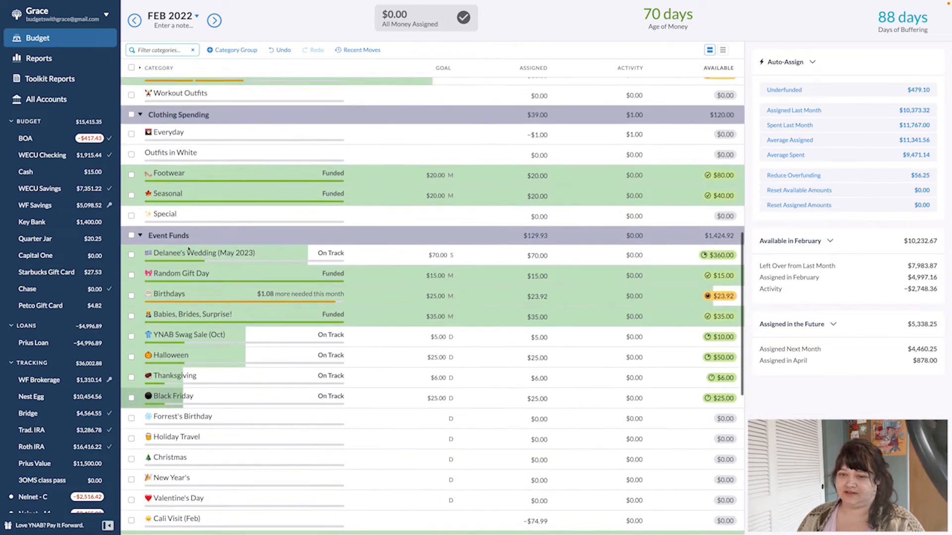
left_click(140, 253)
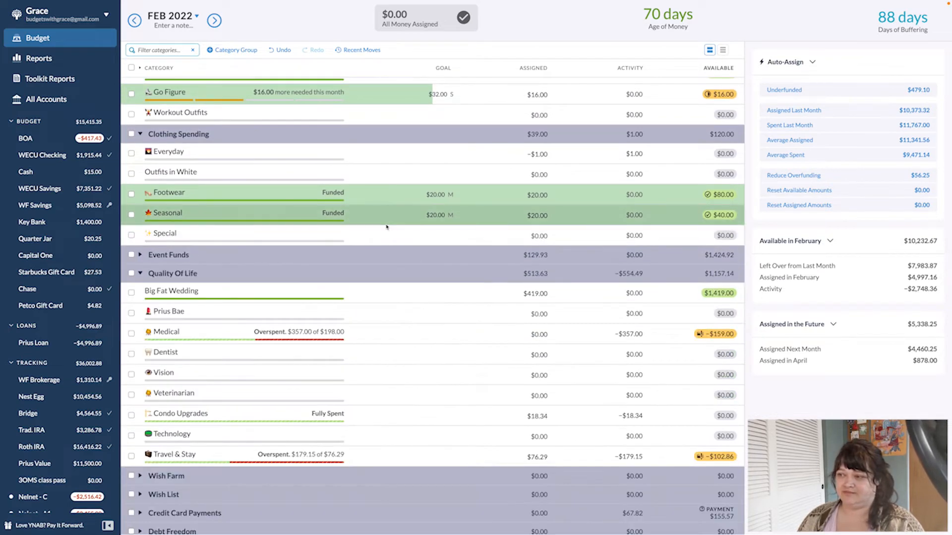
scroll(387, 227, "up", 2)
left_click(139, 185)
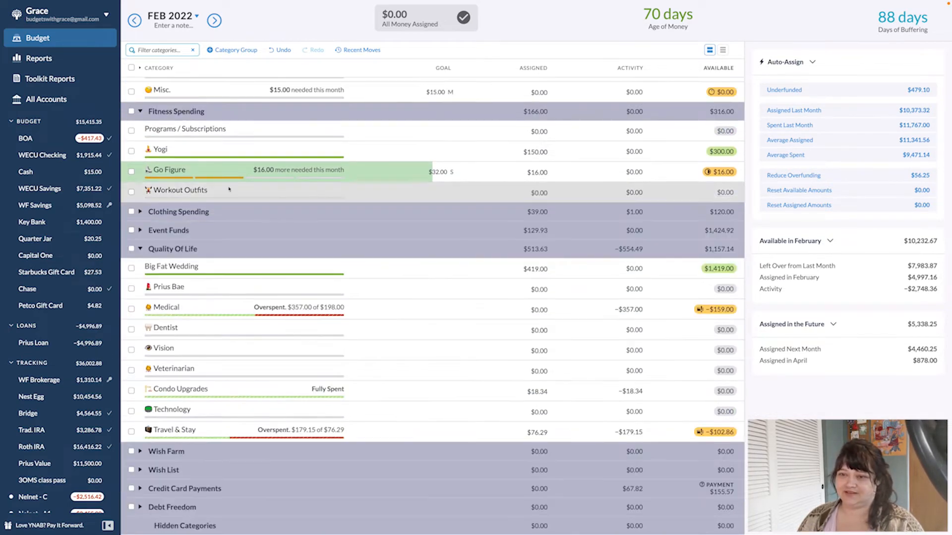
- Review the February activity of the Car Costs category and the January 2022 budget, and return to February
scroll(356, 198, "up", 2)
scroll(356, 198, "up", 1)
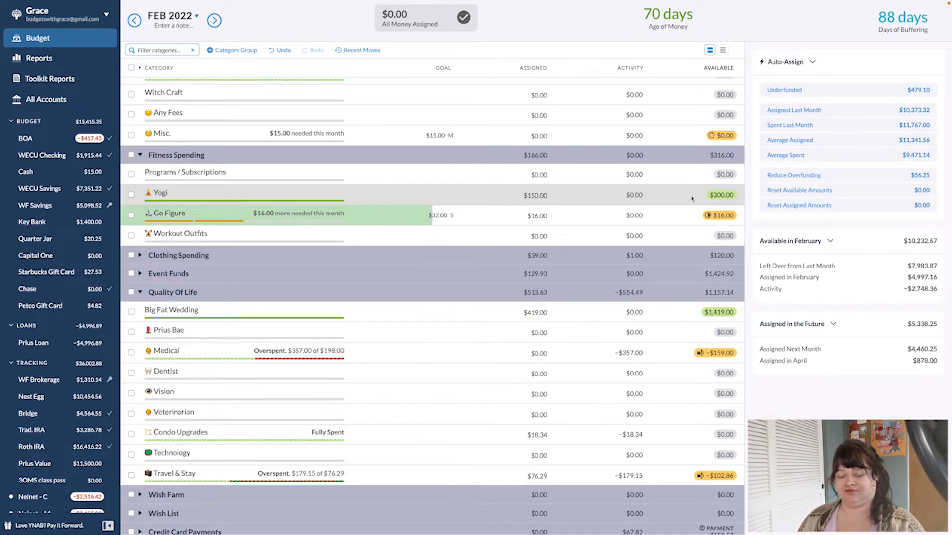
scroll(692, 198, "up", 3)
scroll(692, 198, "up", 5)
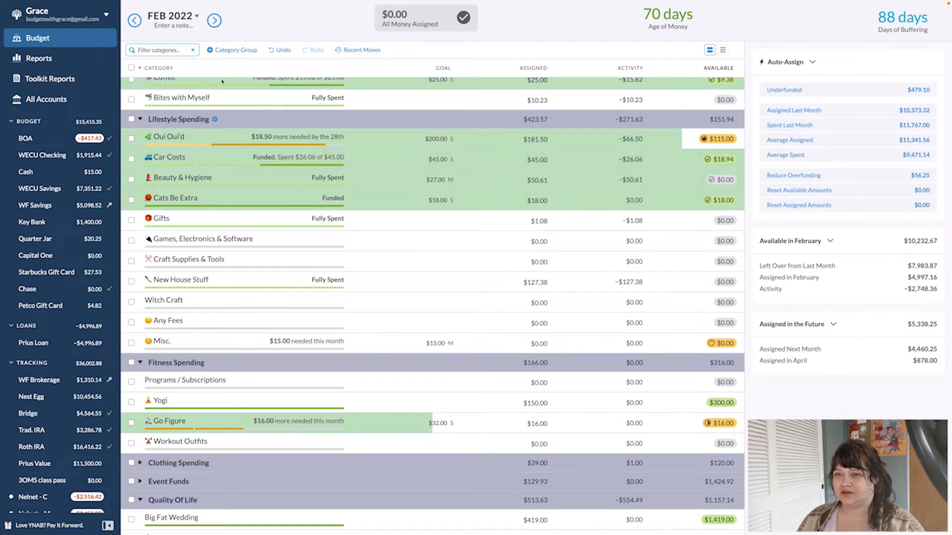
left_click(639, 163)
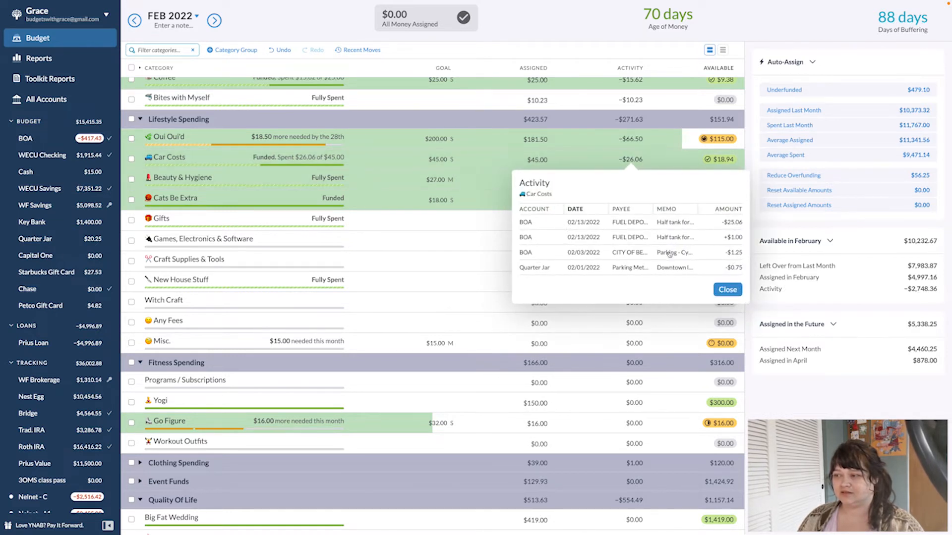
left_click(727, 290)
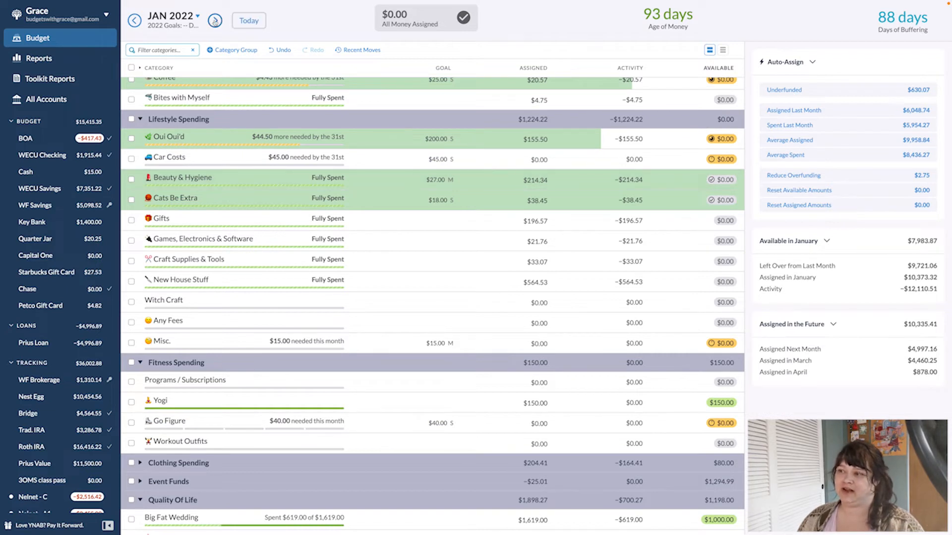
left_click(215, 21)
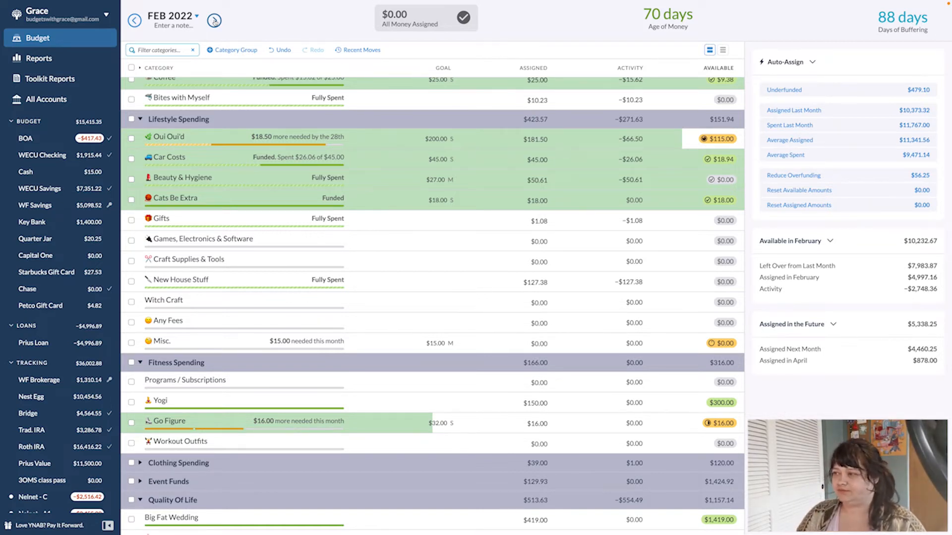
- Cover the overspending in Medical under Quality Of Life with money from the Yogi category in Fitness Spending
scroll(589, 284, "down", 4)
scroll(588, 284, "up", 4)
scroll(588, 284, "up", 4)
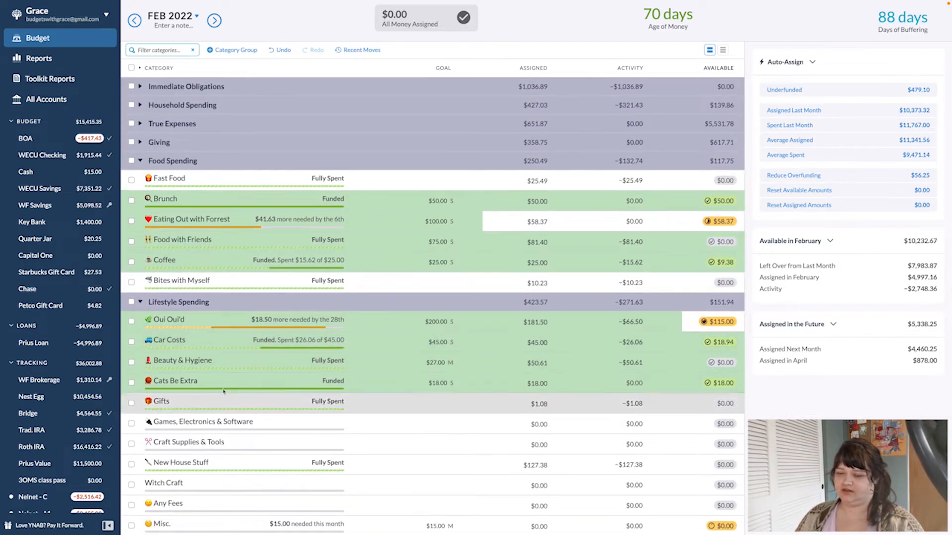
scroll(272, 262, "up", 1)
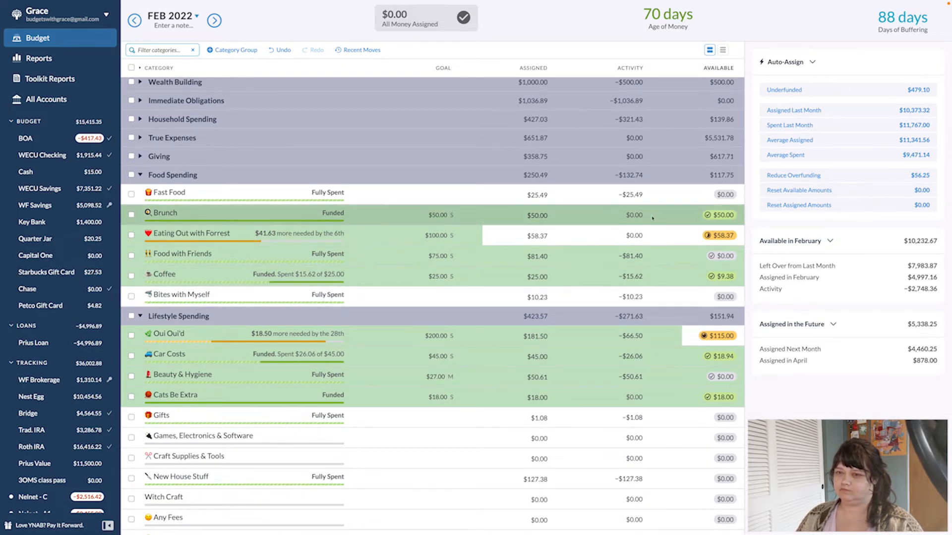
scroll(661, 220, "up", 1)
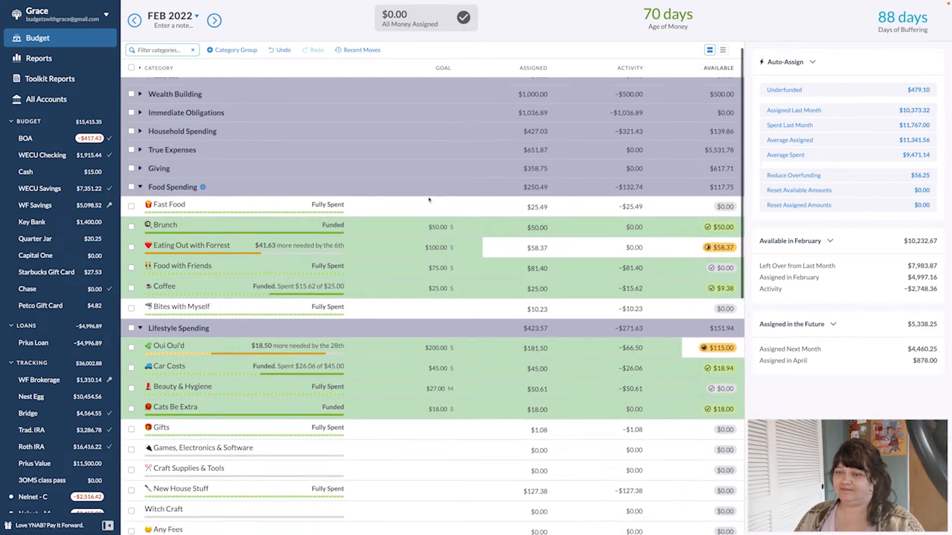
scroll(429, 200, "down", 10)
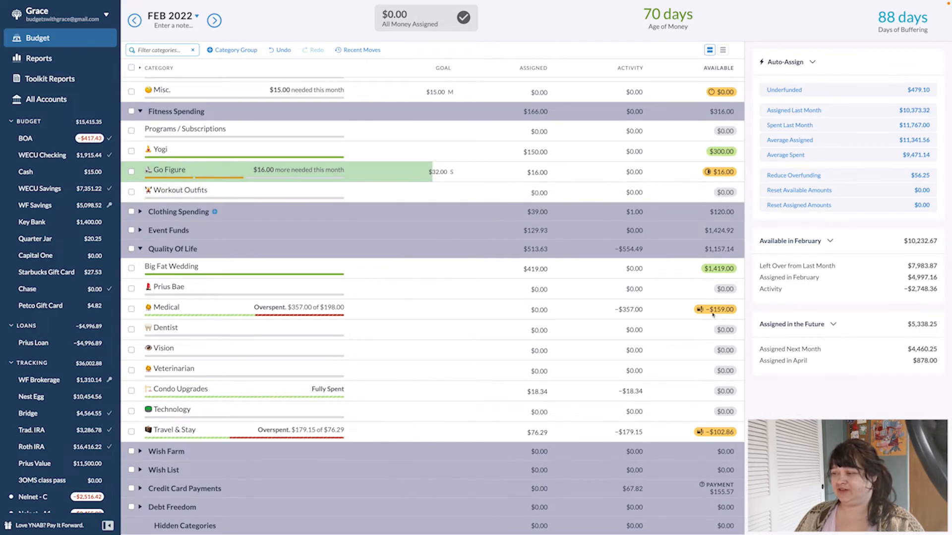
mouse_move(709, 315)
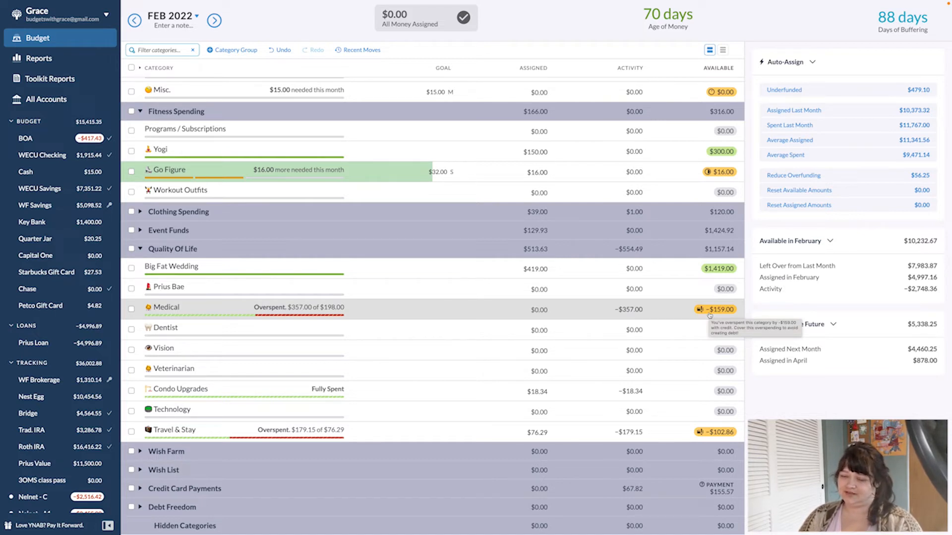
left_click(709, 314)
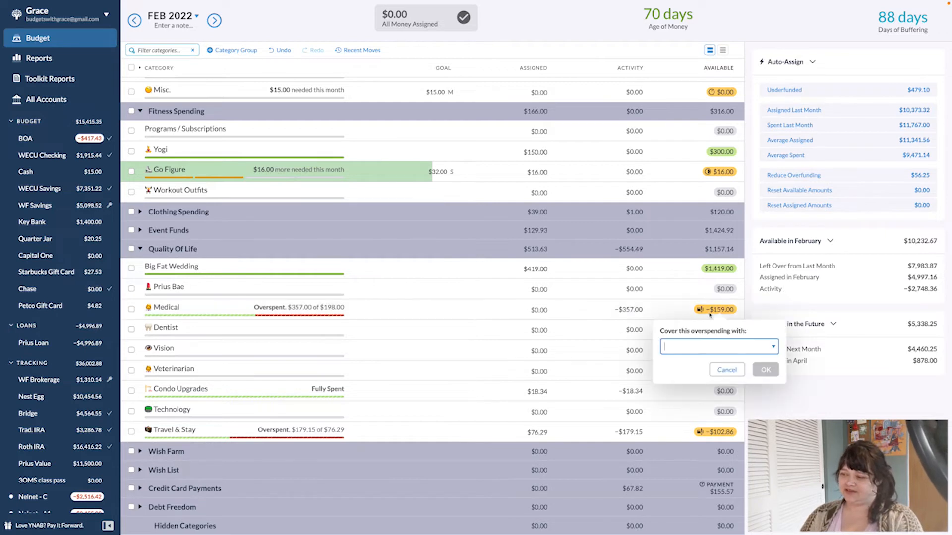
key("Return")
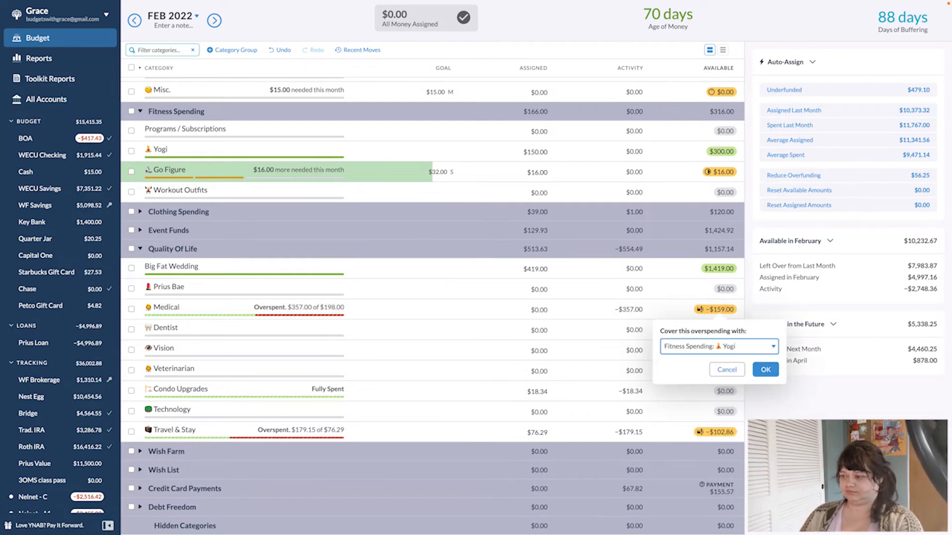
key("Return")
- Cover the rest of the Travel & Stay overspending with money from the Yogi category in Fitness Spending
left_click(718, 433)
type("yoga")
key("Return")
key("Return")
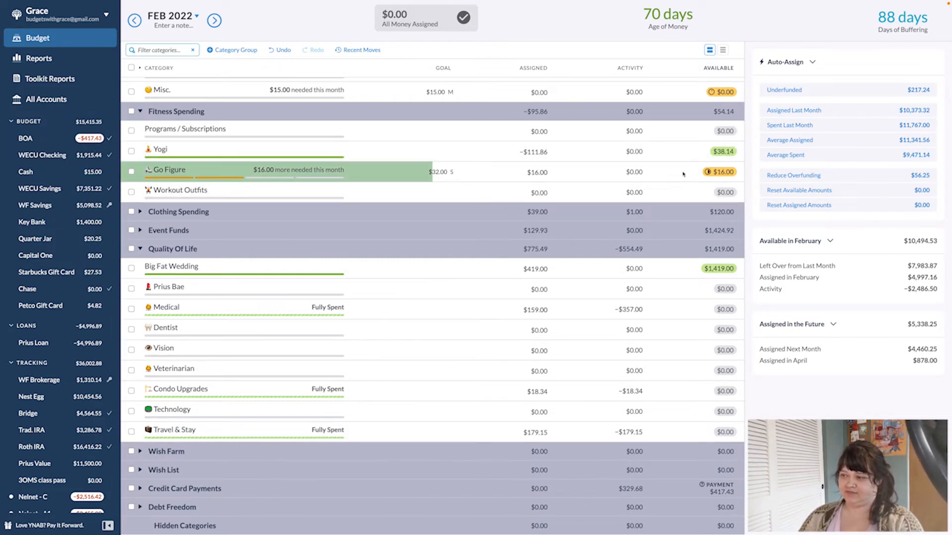
left_click(725, 152)
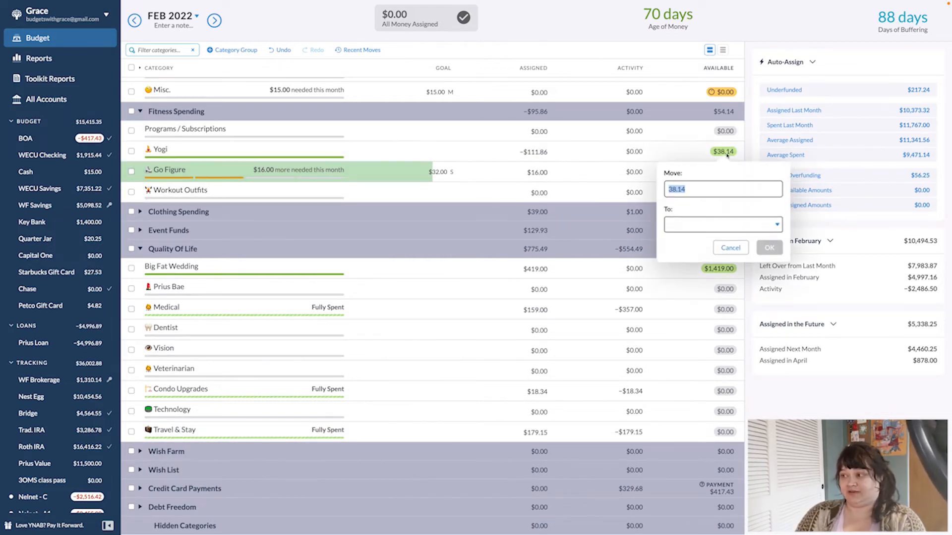
type("q")
key("Tab")
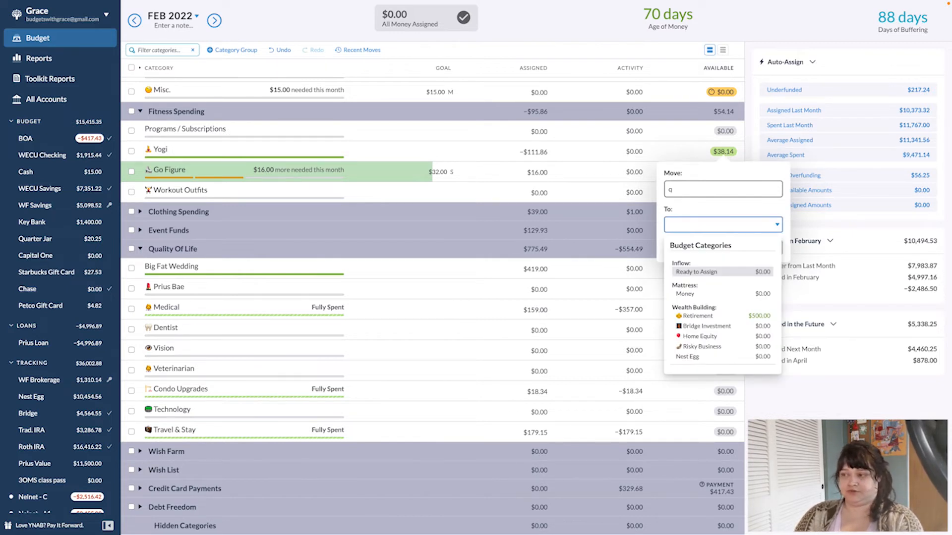
key("Escape")
- Move the 38.14 available in Yogi to the Found it! category in Wish Farm, and collapse the Fitness Spending group
left_click(722, 151)
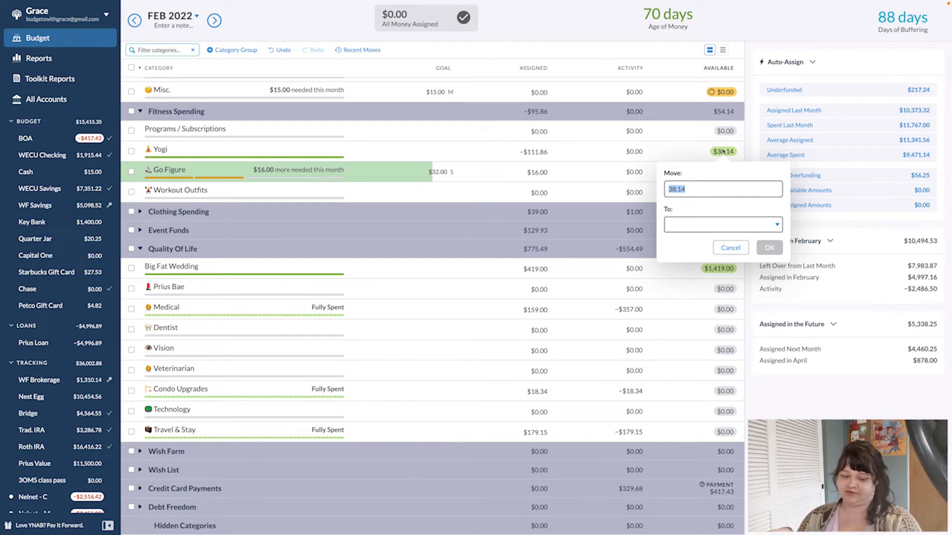
key("Tab")
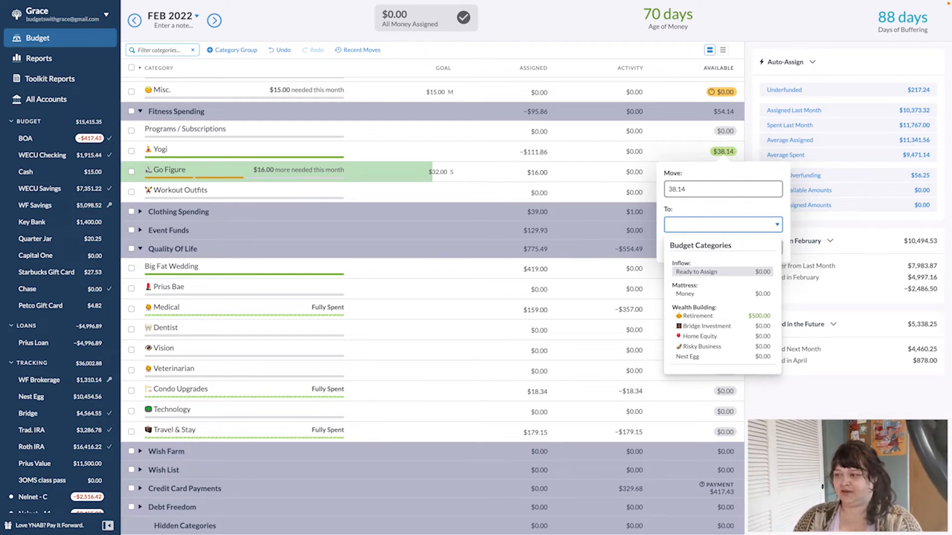
key("Escape")
left_click(722, 225)
type("qo")
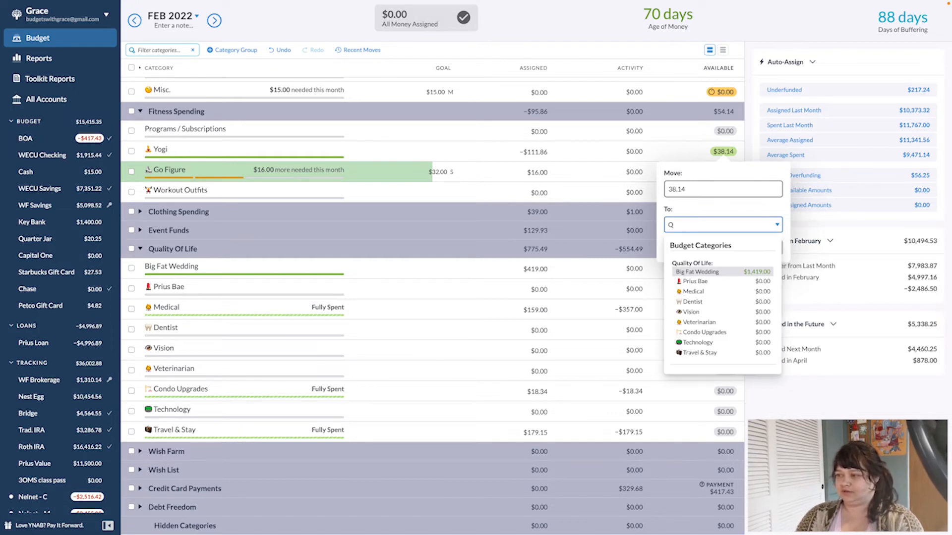
key("BackSpace")
key("BackSpace")
type("fiou")
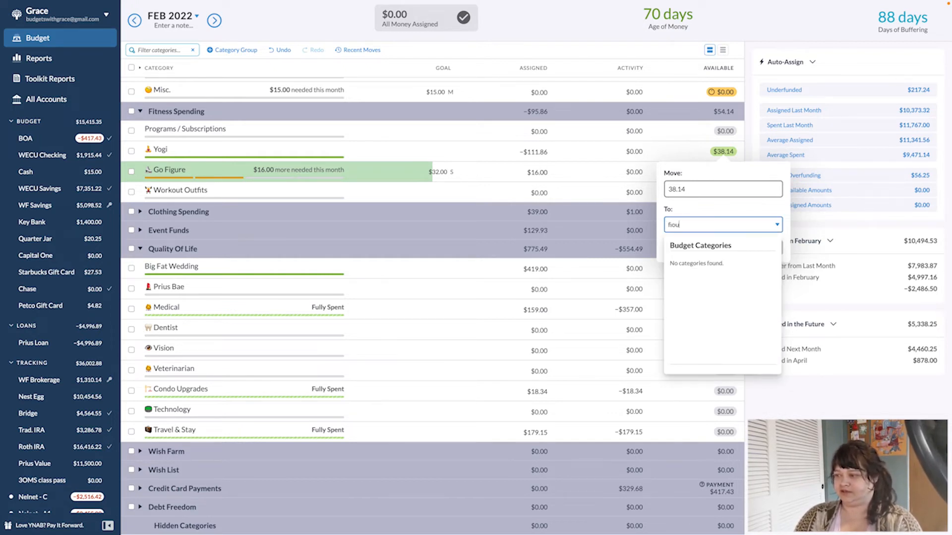
key("BackSpace")
key("BackSpace")
key("BackSpace")
type("ou")
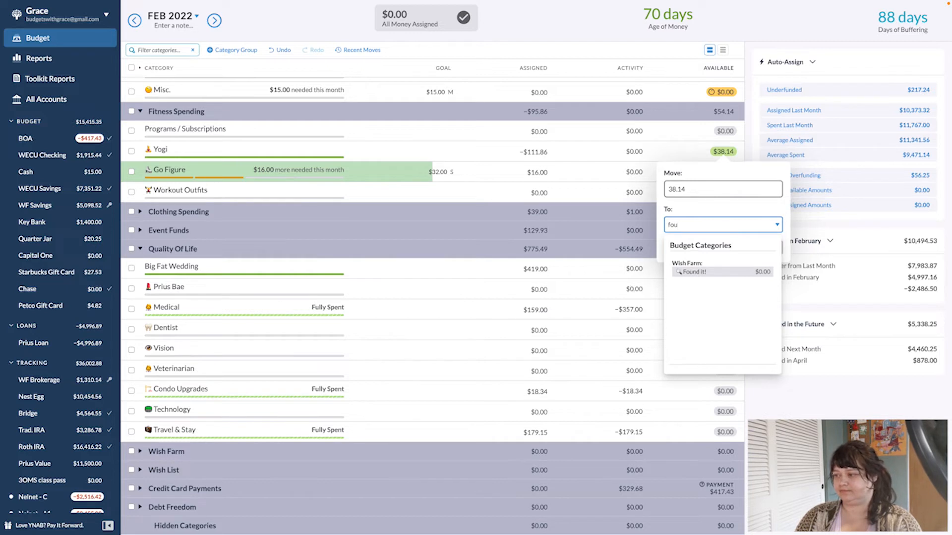
key("Return")
key("Return")
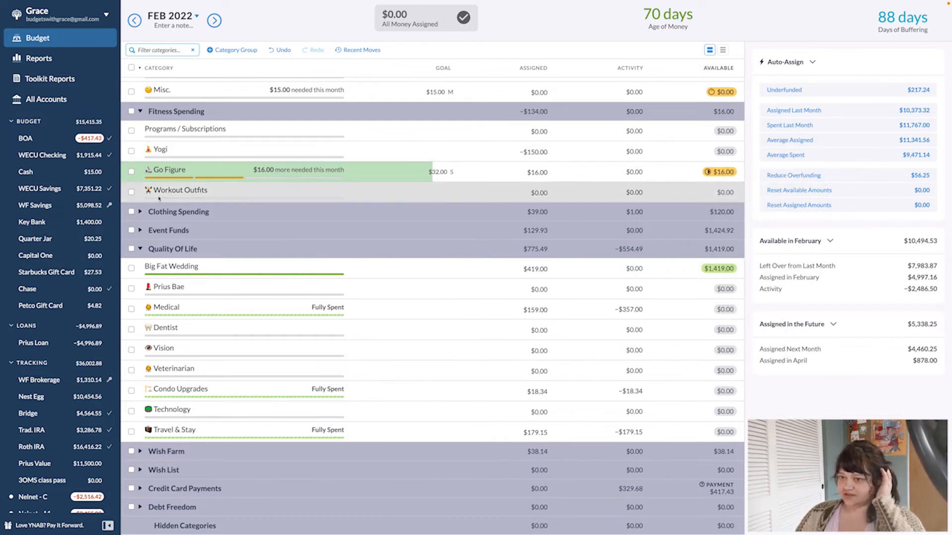
left_click(141, 112)
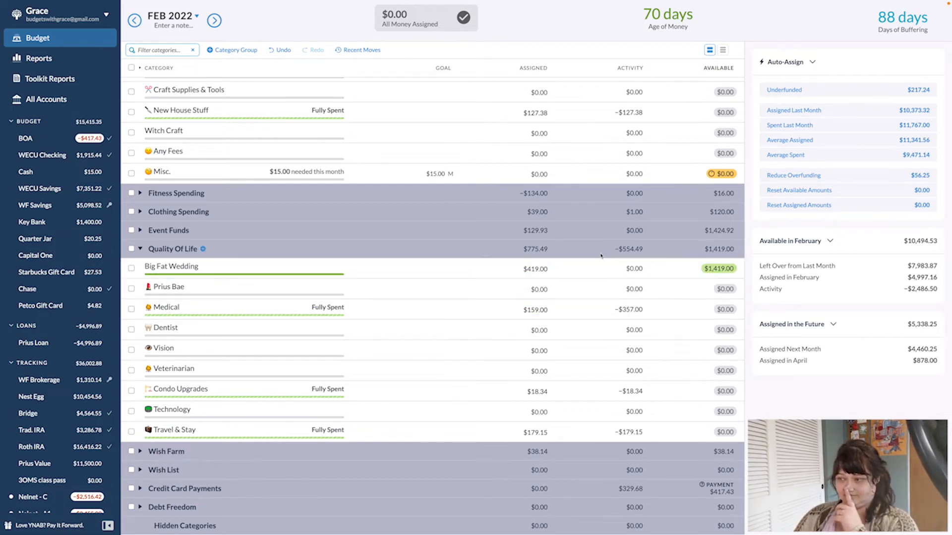
- Expand the Wish Farm group and move 1 dollar from Found it! to Big Fat Wedding under Quality Of Life
left_click(139, 451)
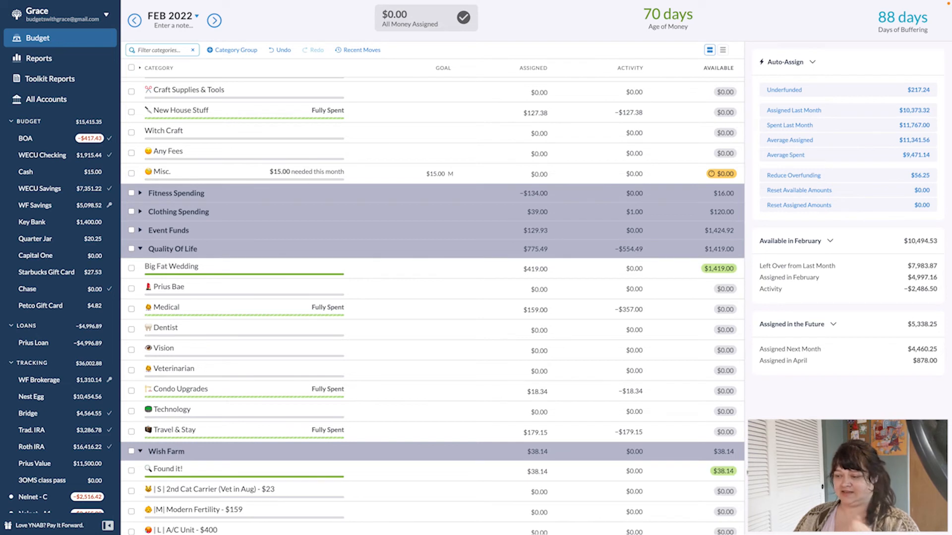
left_click(724, 471)
type("1")
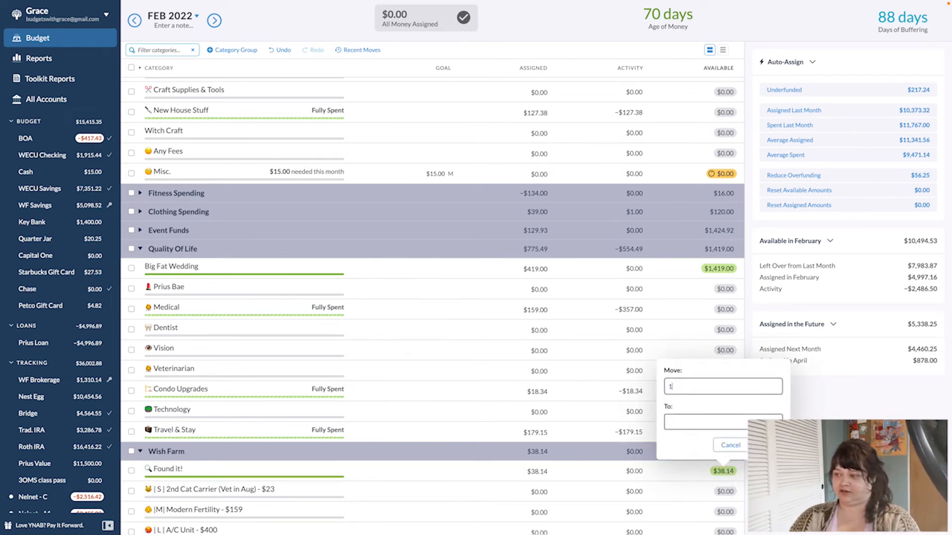
key("Tab")
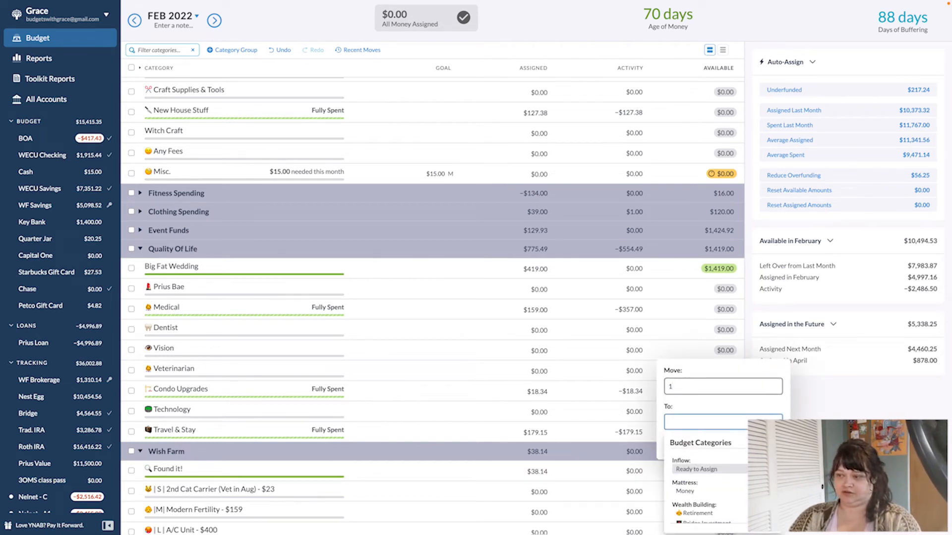
type("big")
key("Return")
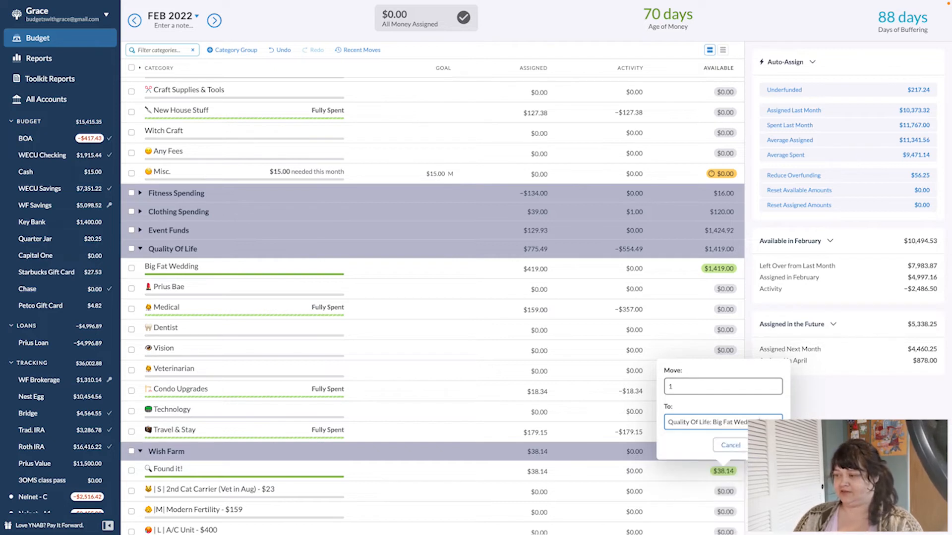
key("Return")
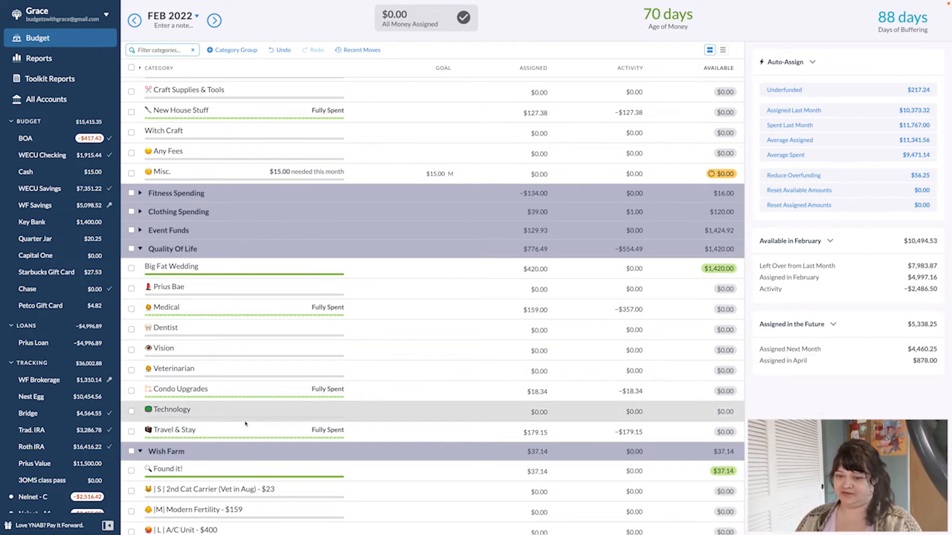
- Flag the 02/12/2022 Resource Recovery dump run transaction in the Cash account as Budgeted
scroll(397, 295, "up", 1)
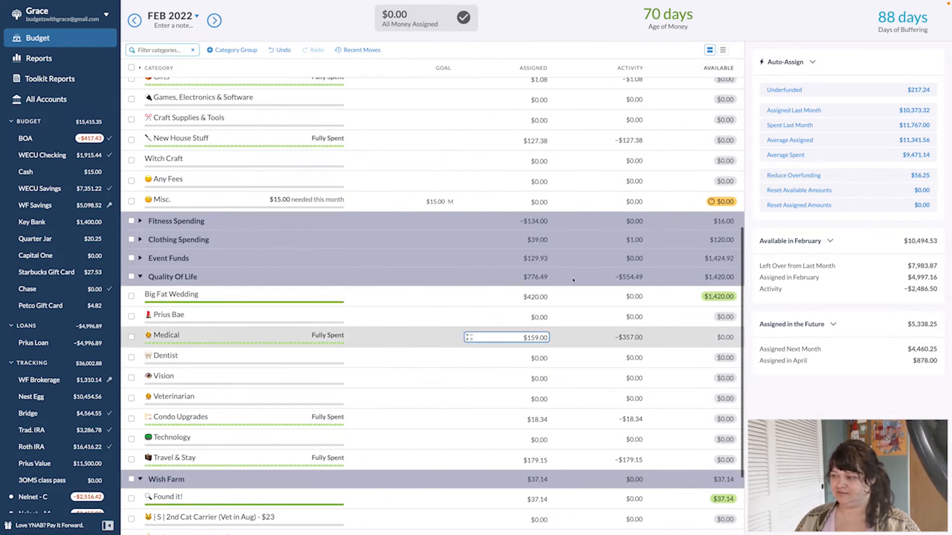
scroll(645, 308, "up", 5)
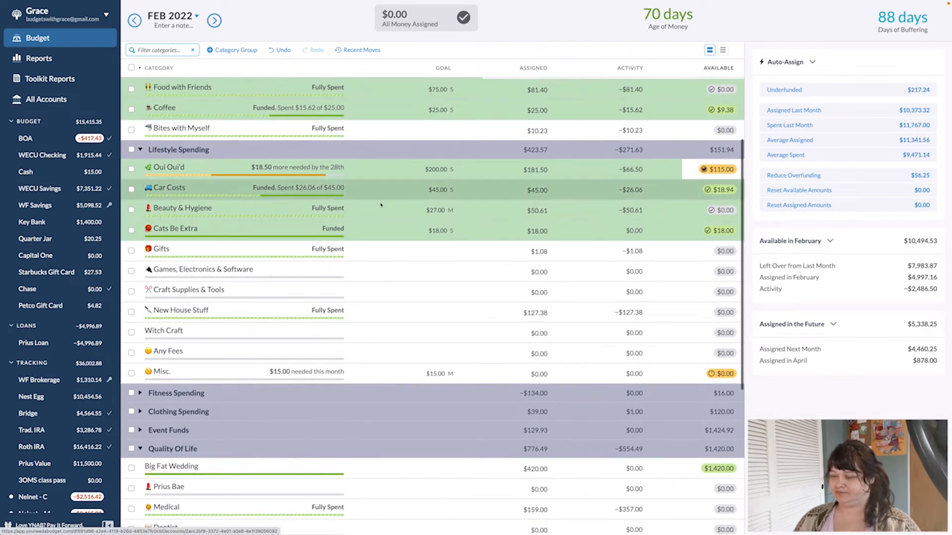
scroll(581, 388, "up", 4)
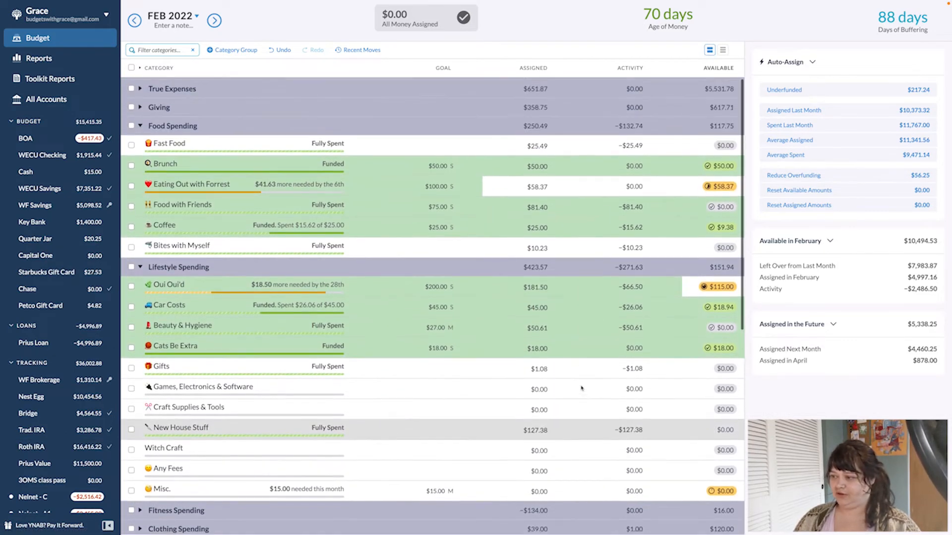
scroll(576, 389, "up", 3)
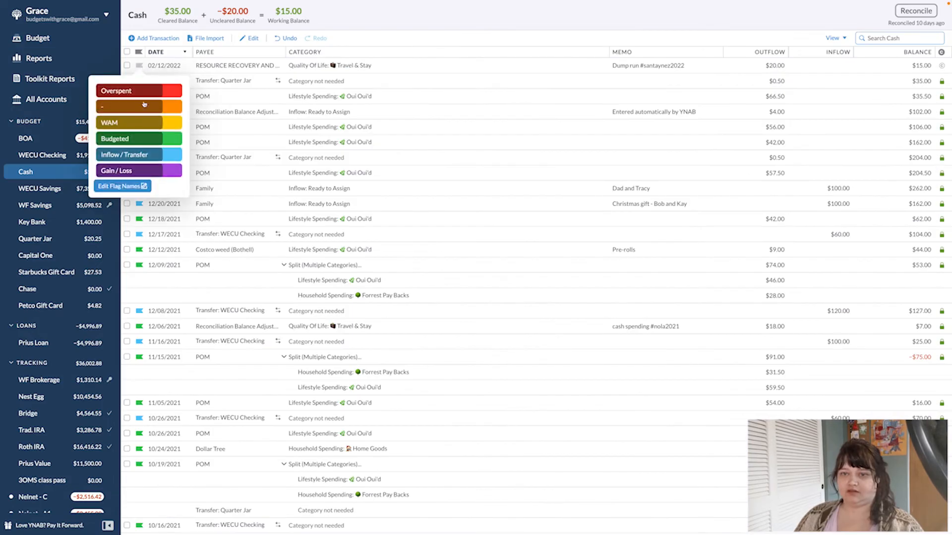
left_click(124, 139)
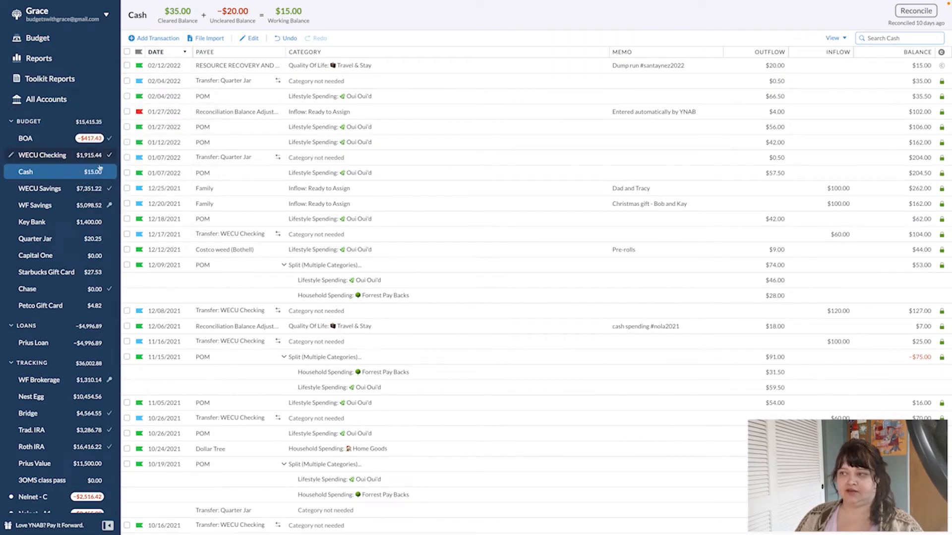
- Select all #santaynez2022 transactions in All Accounts, from 02/13/2022 back to the 02/10/2022 Starbucks airport coffee, to total the trip spending
left_click(30, 139)
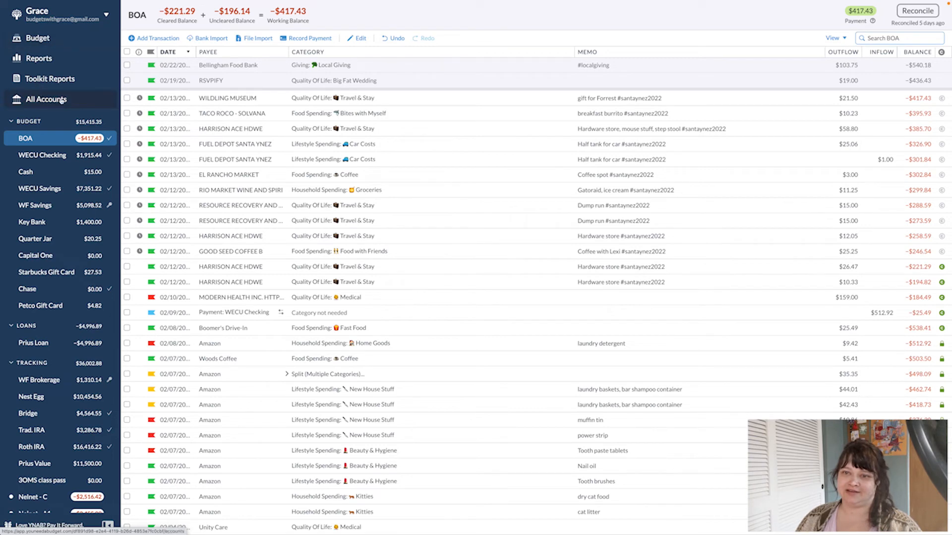
left_click(39, 97)
left_click(127, 156)
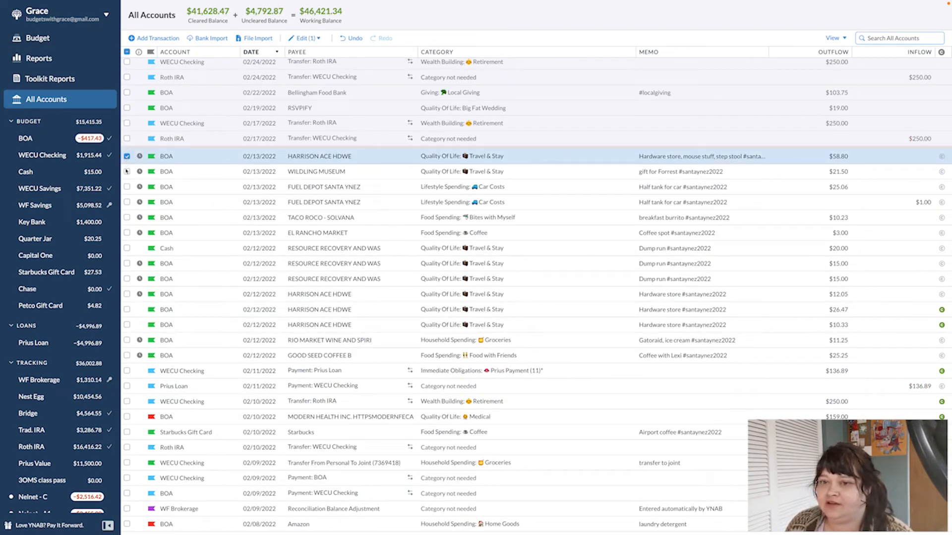
left_click(127, 172)
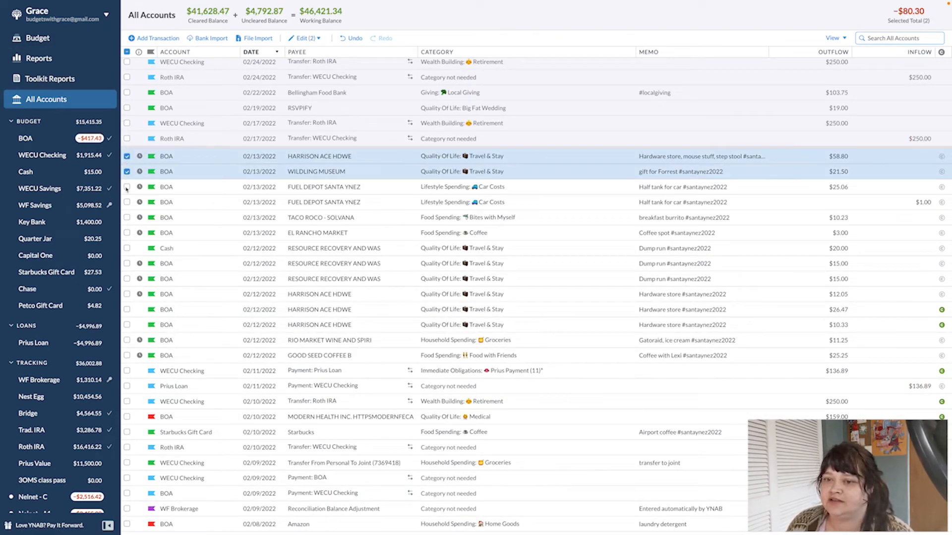
left_click(127, 187)
left_click(127, 203)
left_click(126, 218)
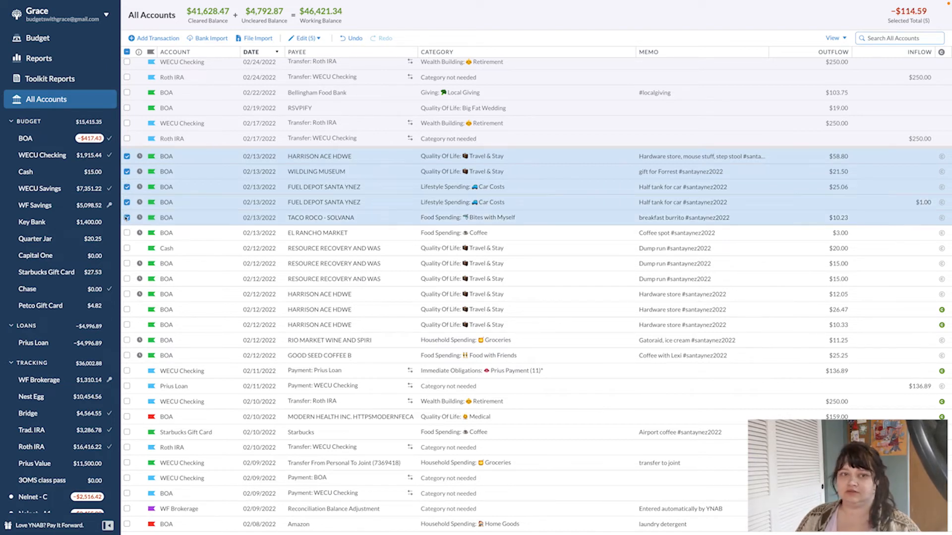
left_click(127, 233)
left_click(127, 248)
left_click(127, 264)
left_click(127, 279)
left_click(127, 294)
left_click(126, 310)
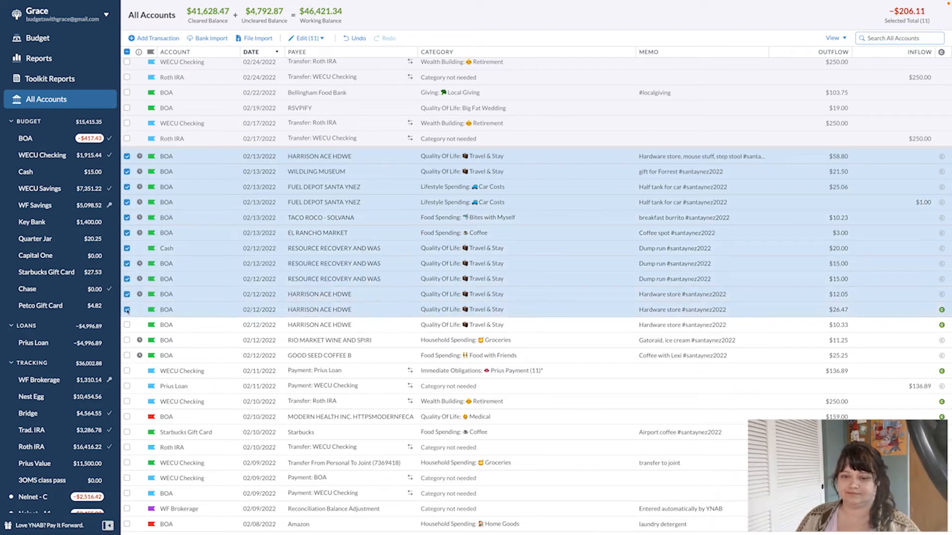
left_click(127, 325)
left_click(127, 340)
left_click(127, 356)
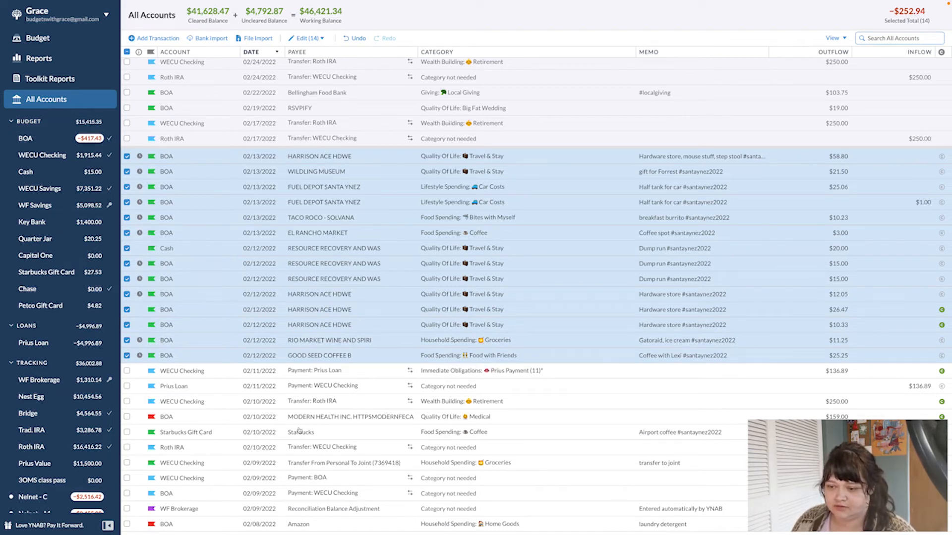
left_click(127, 432)
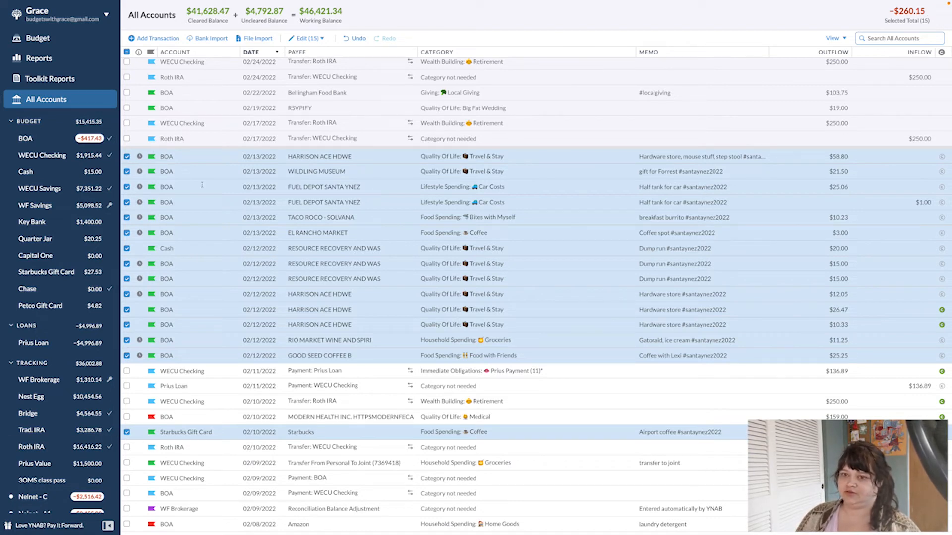
- Deselect the trip transactions from the $58.80 Harrison Ace Hdwe purchase down to the $12.05 one, checking the selected total
left_click(127, 157)
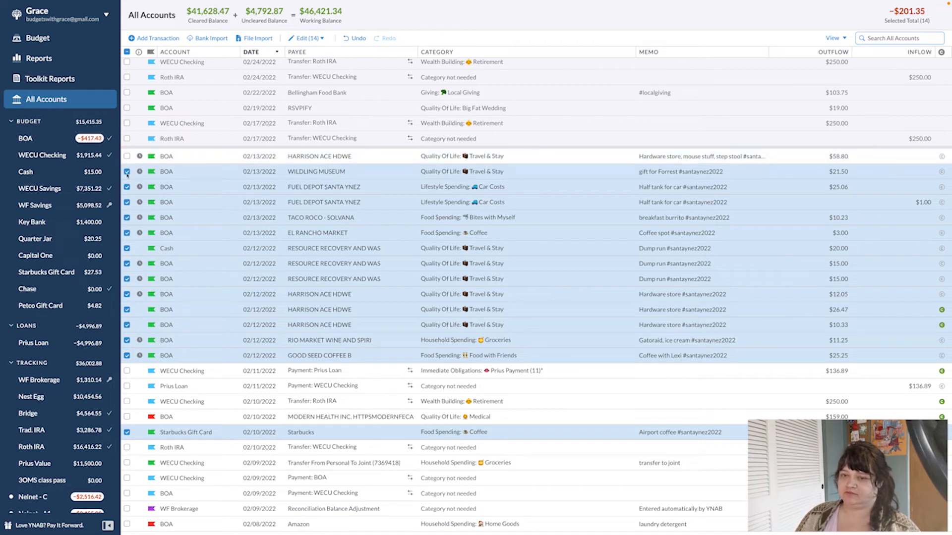
left_click(127, 171)
left_click(127, 187)
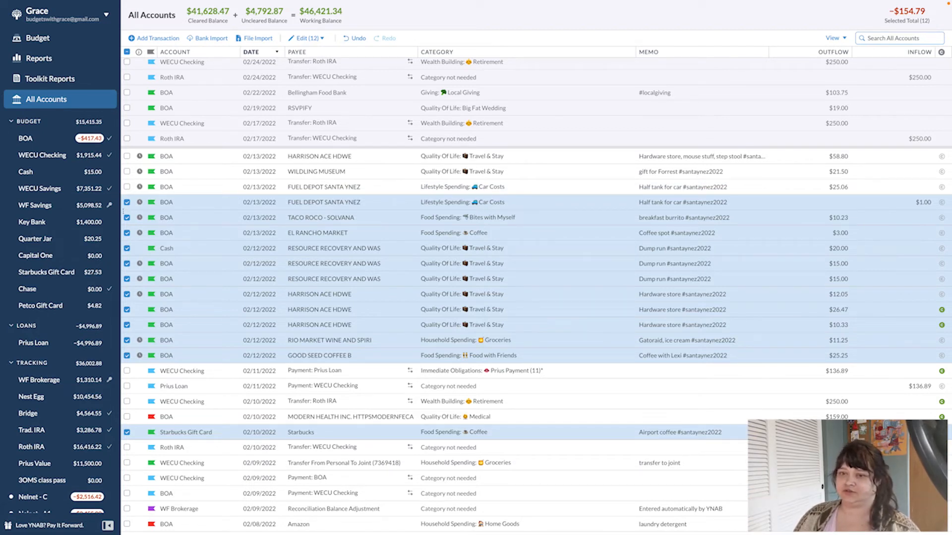
left_click(127, 218)
left_click(128, 203)
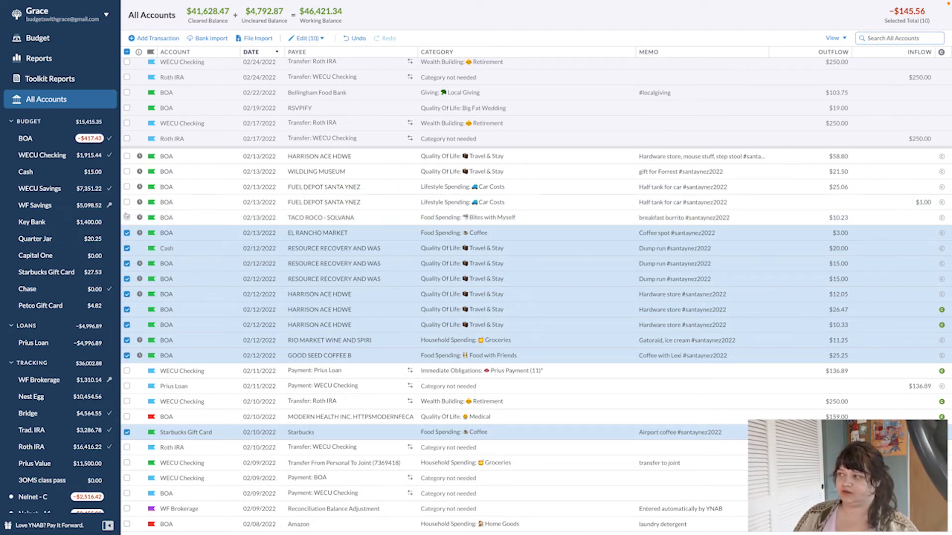
left_click(127, 233)
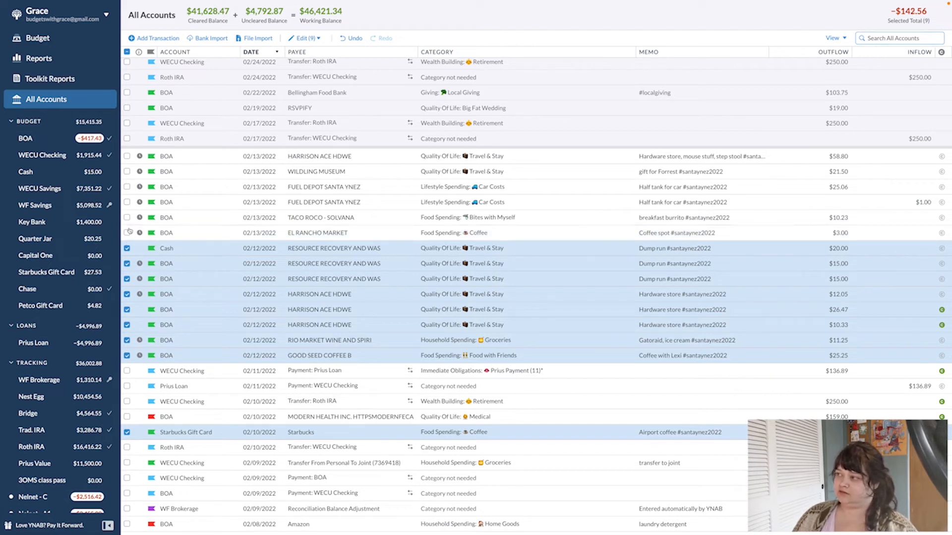
left_click(126, 248)
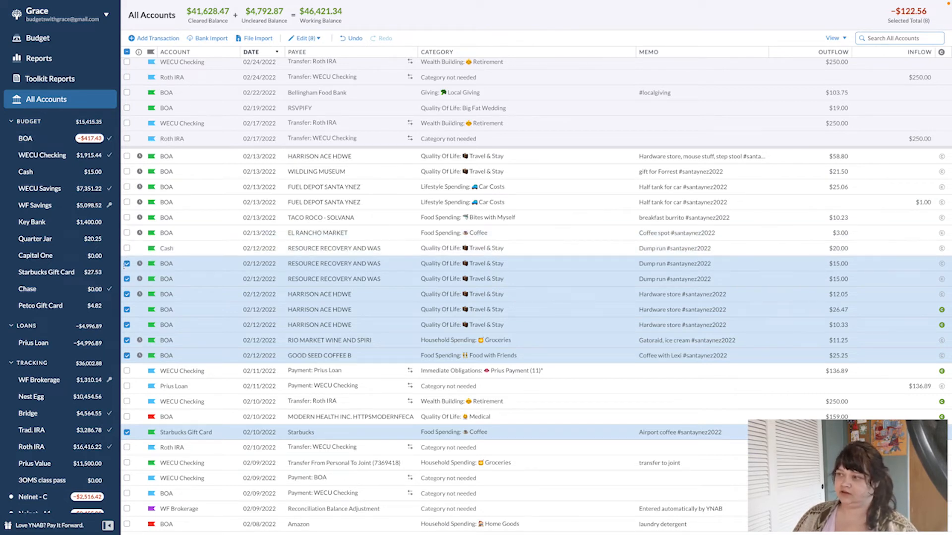
left_click(127, 266)
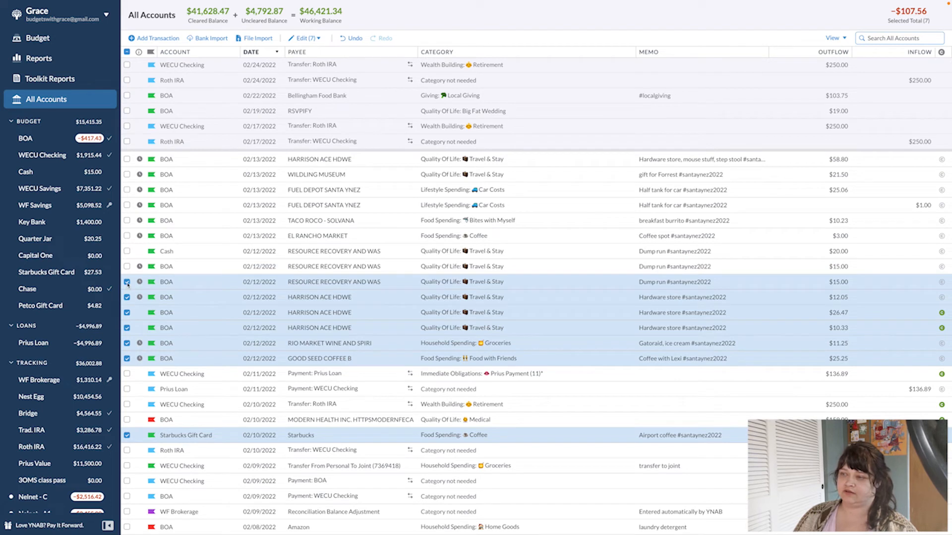
left_click(127, 282)
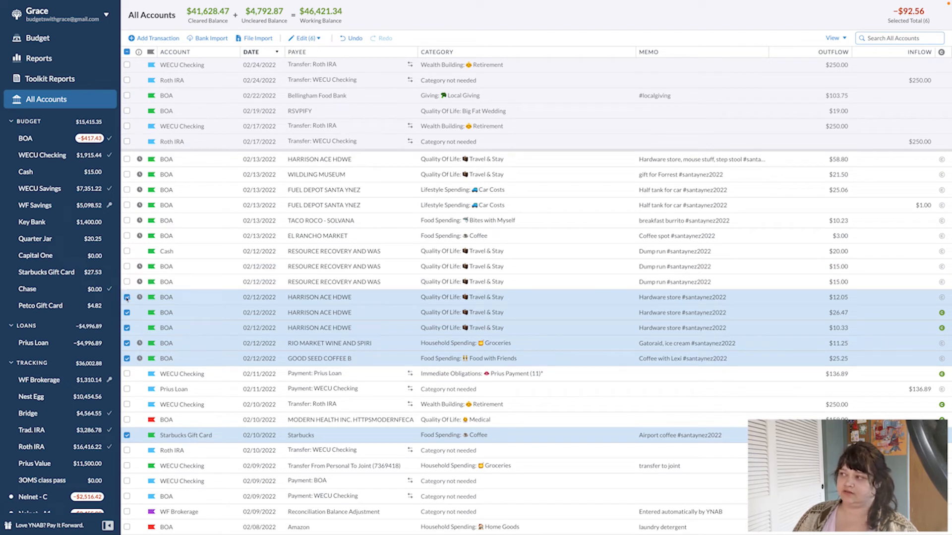
left_click(126, 297)
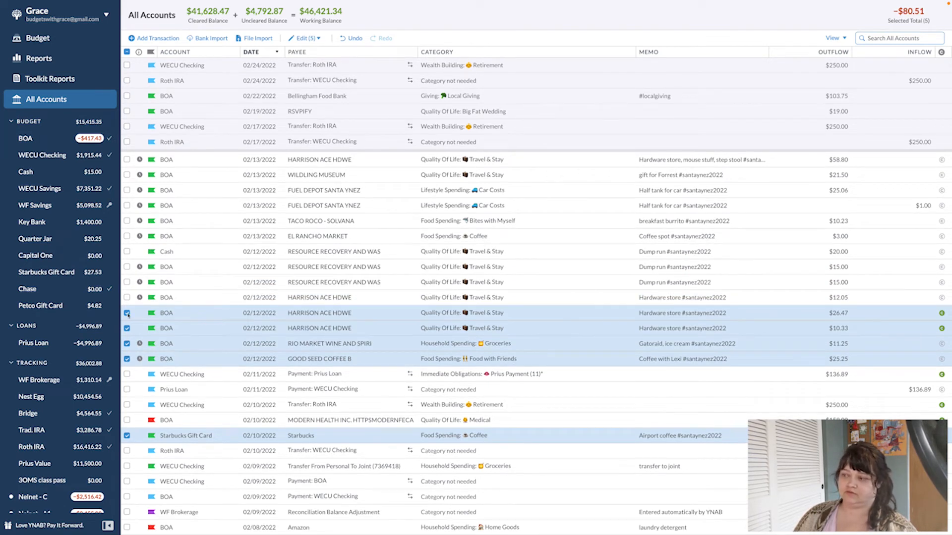
- Swap individual 02/12/2022 and 02/13/2022 trip transactions in and out of the selection to compare different selected totals
left_click(128, 313)
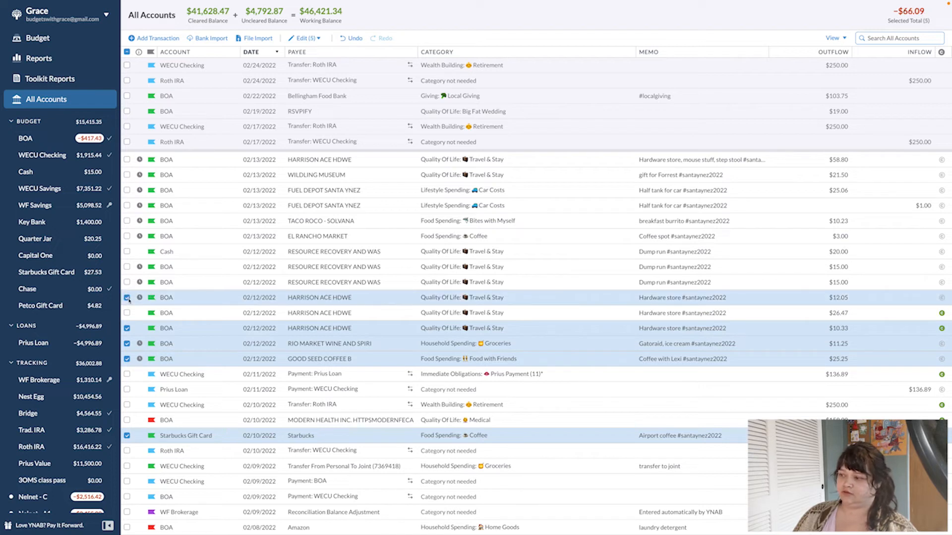
left_click(127, 282)
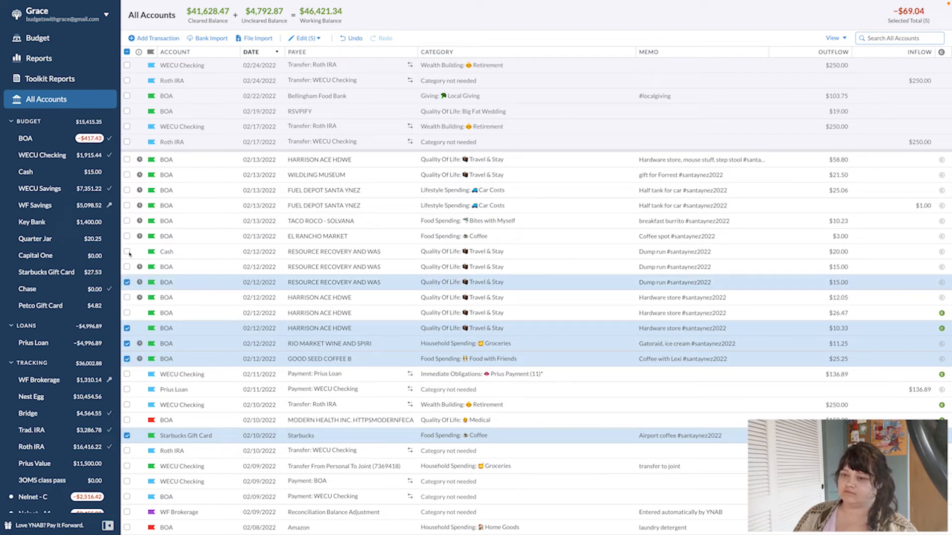
left_click(128, 236)
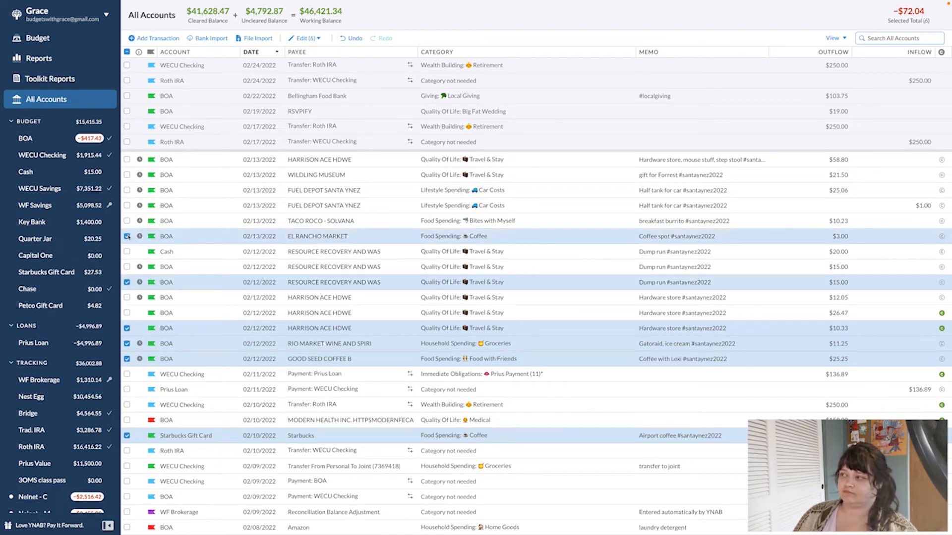
left_click(128, 236)
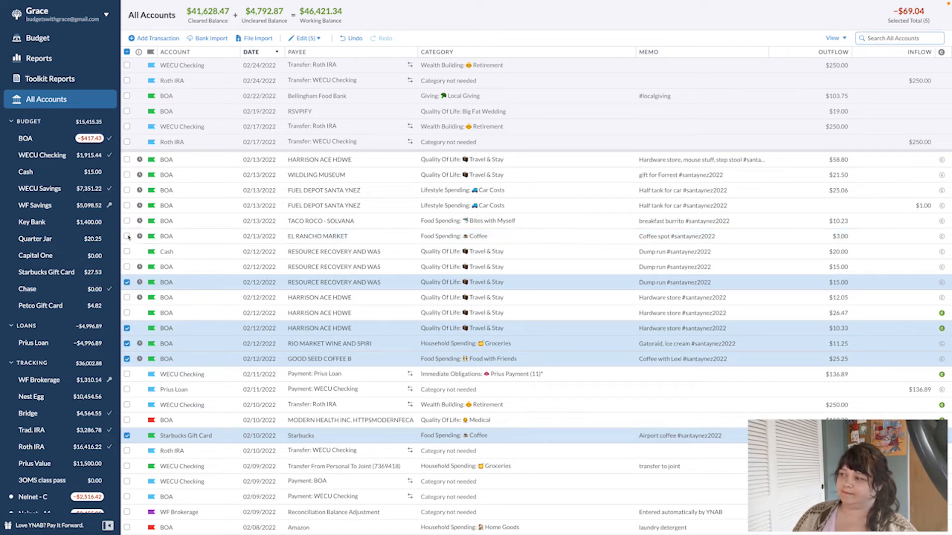
left_click(127, 282)
left_click(126, 313)
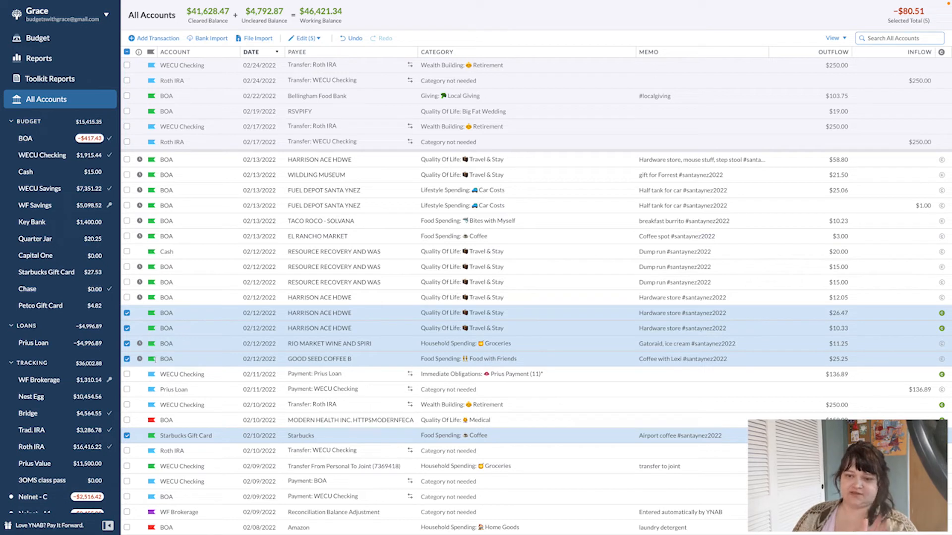
- Flag yellow only the #santaynez2022 transactions from the $12.05 Harrison Ace Hdwe purchase up to the $58.80 one, and clear the selection
left_click(127, 52)
left_click(127, 298)
left_click(127, 282)
left_click(127, 267)
left_click(127, 251)
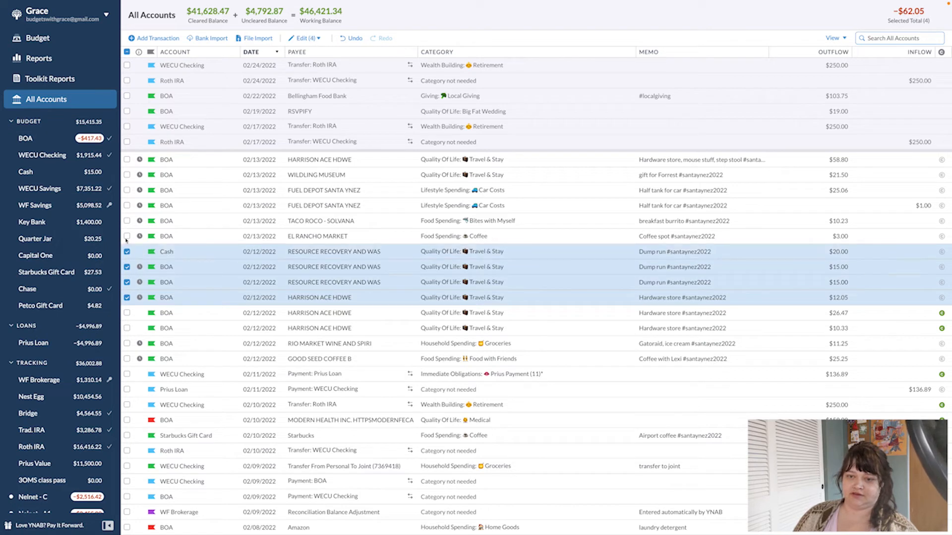
left_click(126, 236)
left_click(127, 221)
left_click(127, 205)
left_click(127, 190)
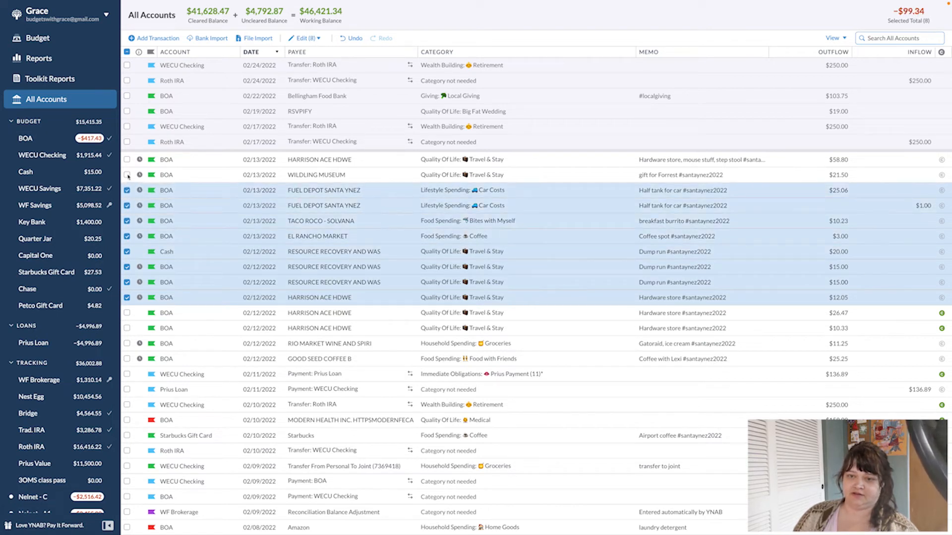
left_click(127, 174)
left_click(127, 159)
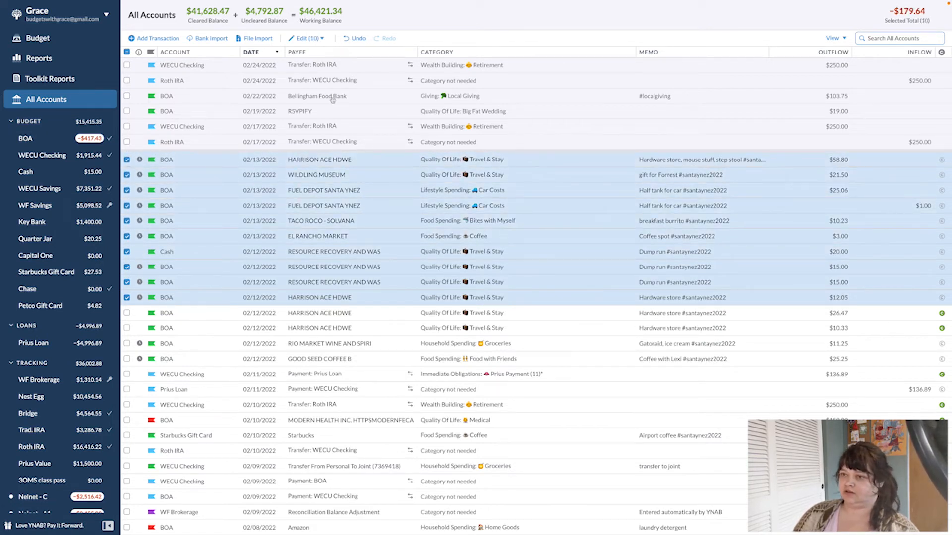
left_click(303, 39)
mouse_move(294, 212)
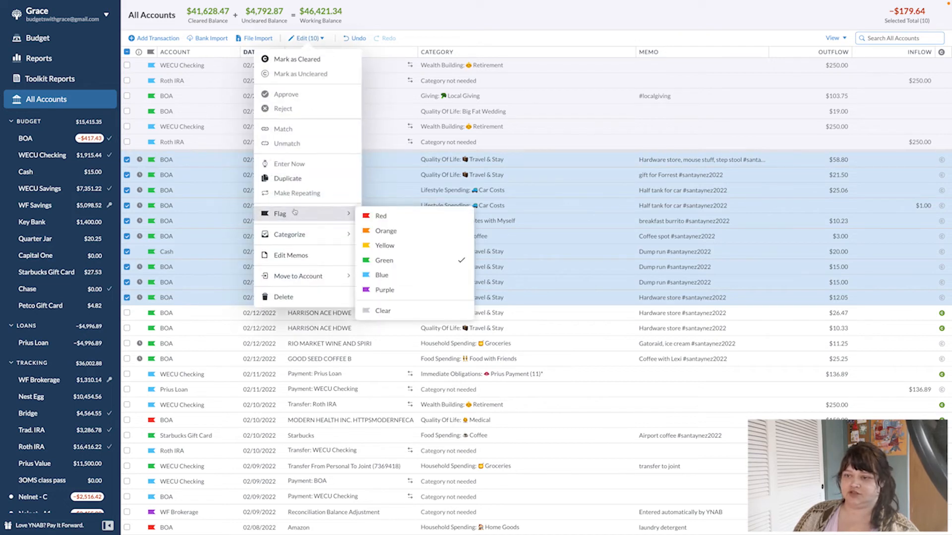
left_click(384, 250)
left_click(127, 52)
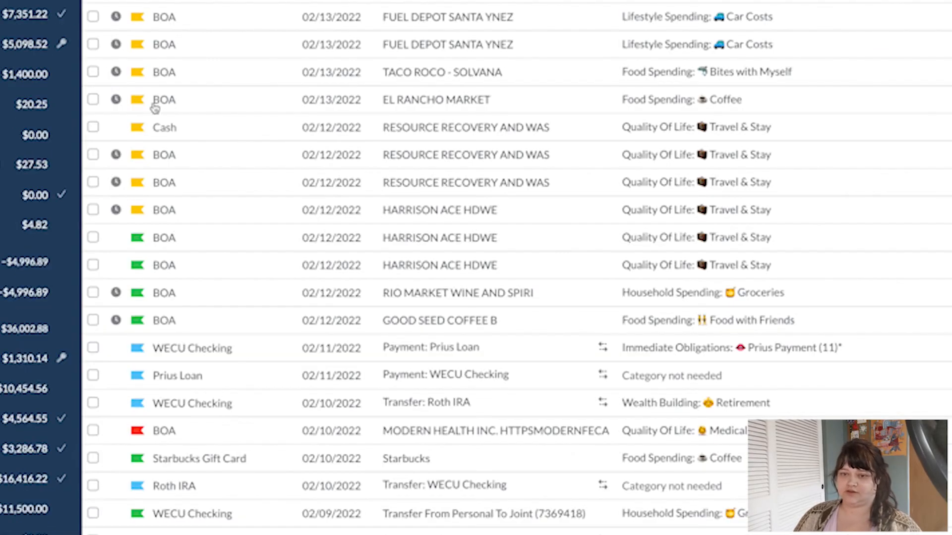
left_click(153, 236)
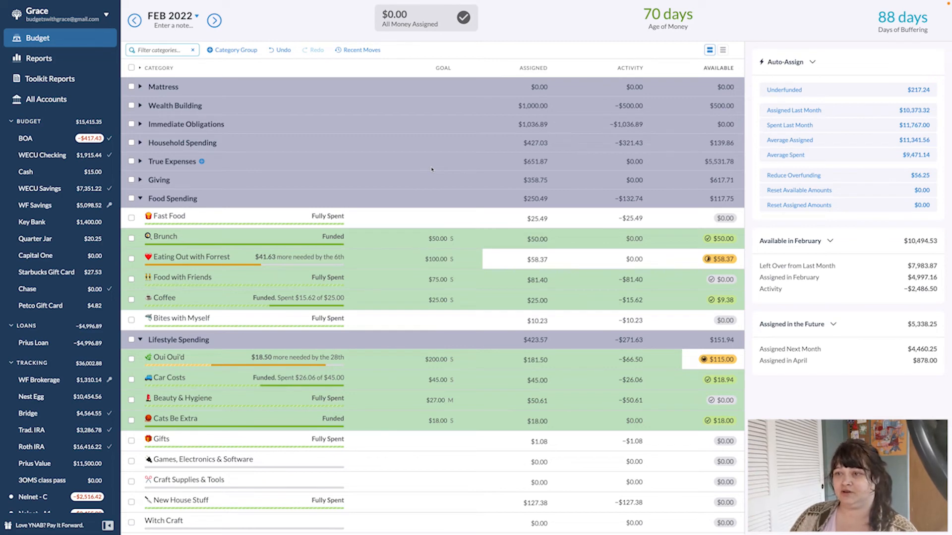
- Open the February 2022 budget's recent moves history and review the entries from Feb 14 back to Feb 07, 2022
left_click(336, 51)
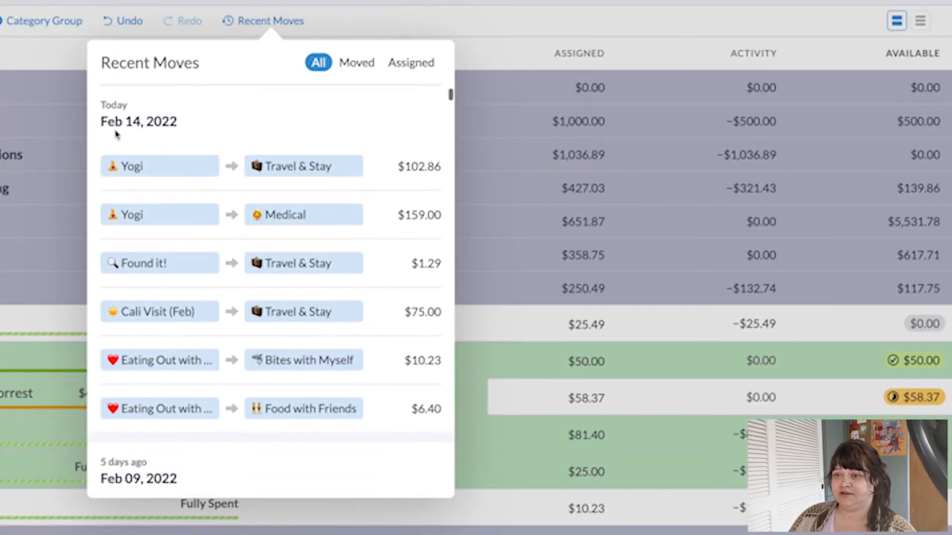
scroll(151, 199, "down", 3)
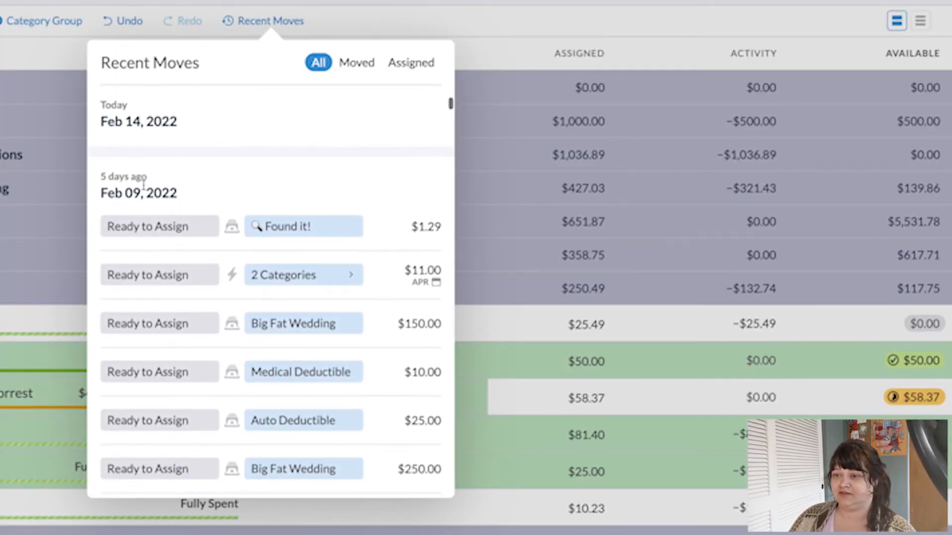
scroll(138, 193, "down", 2)
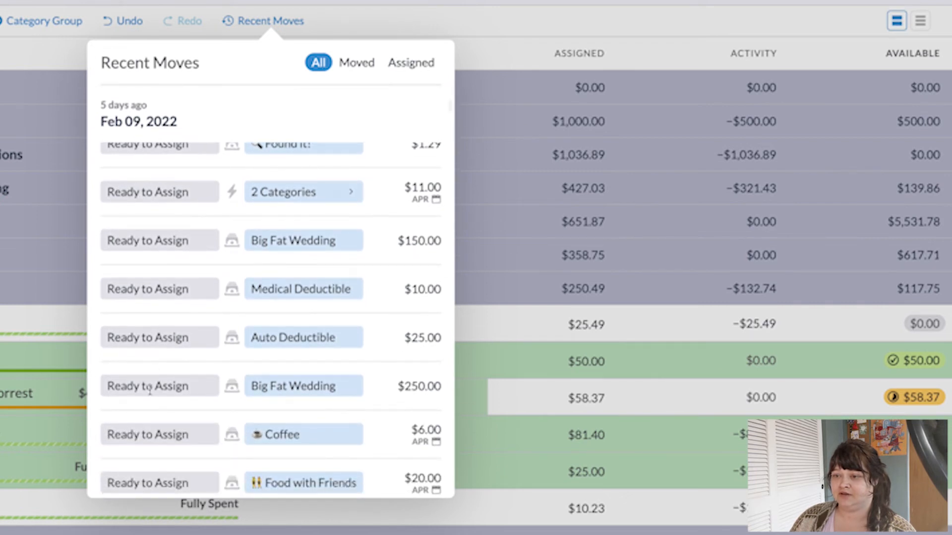
scroll(154, 382, "down", 7)
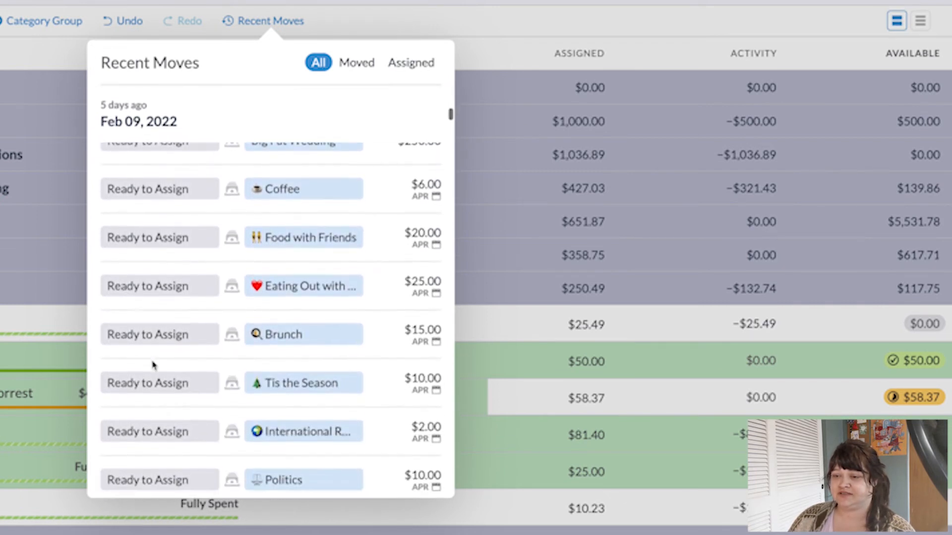
scroll(153, 362, "down", 3)
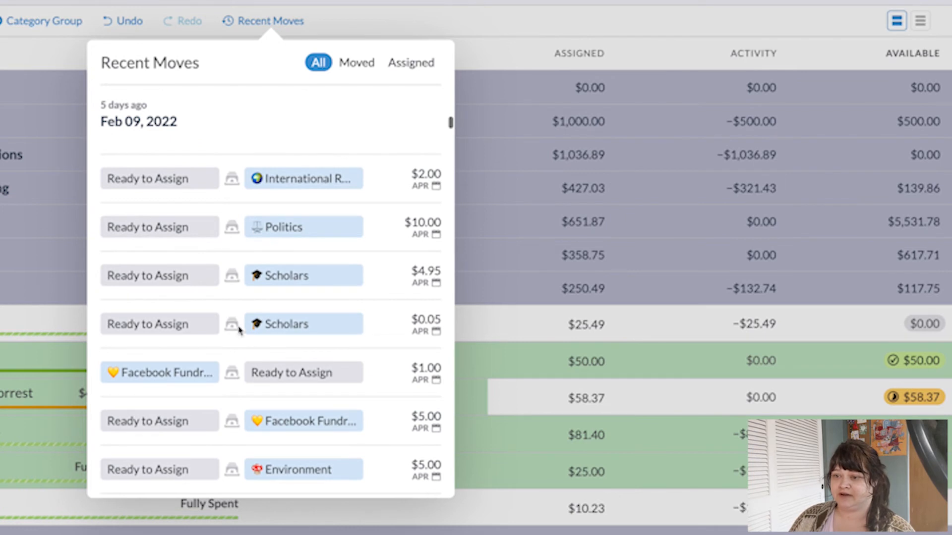
scroll(141, 278, "down", 6)
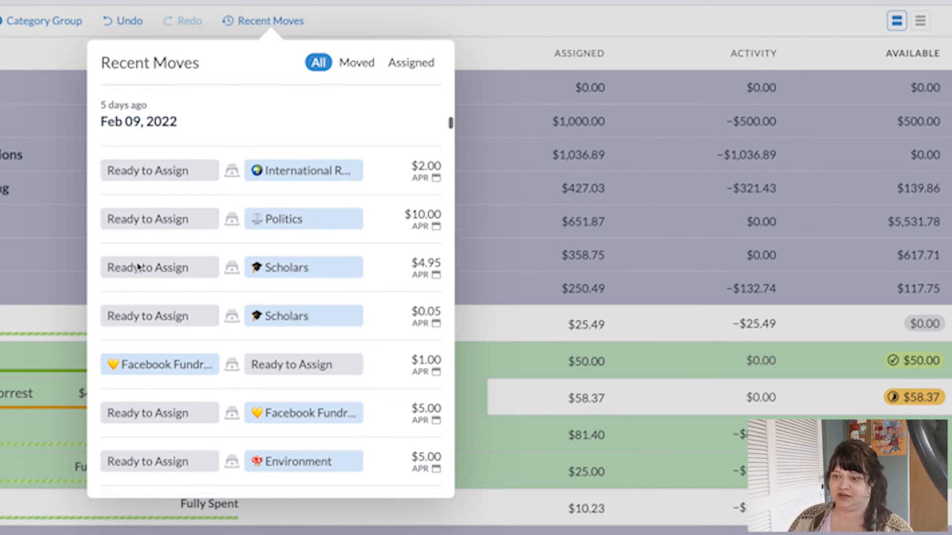
scroll(147, 309, "down", 10)
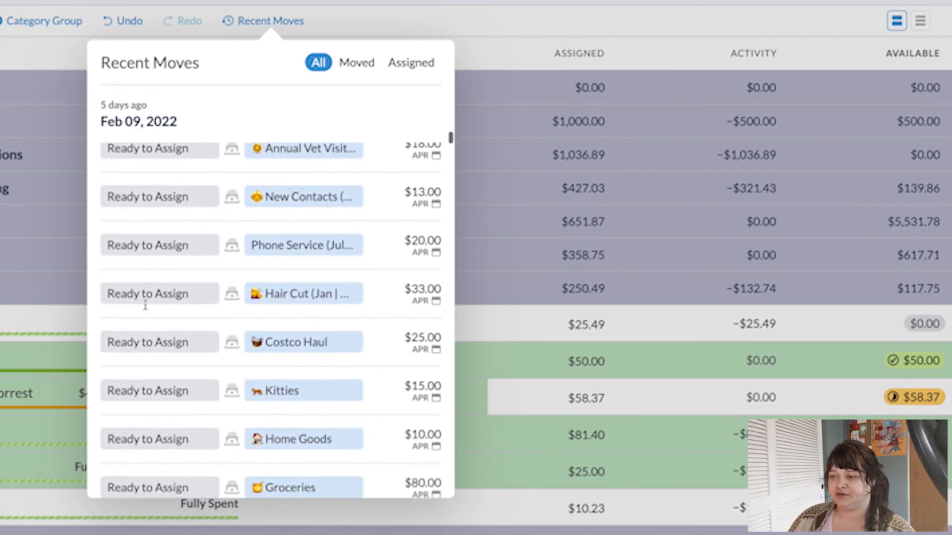
scroll(147, 309, "down", 3)
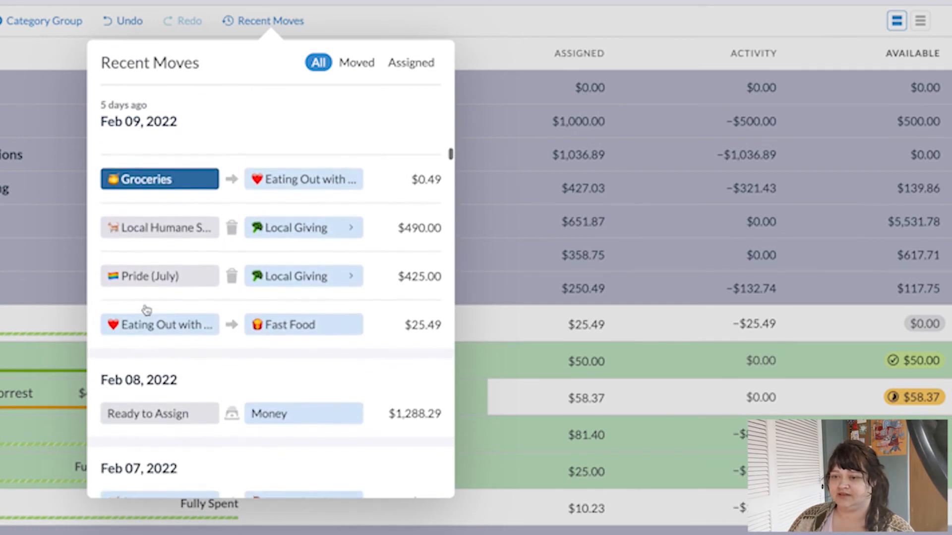
scroll(194, 347, "up", 3)
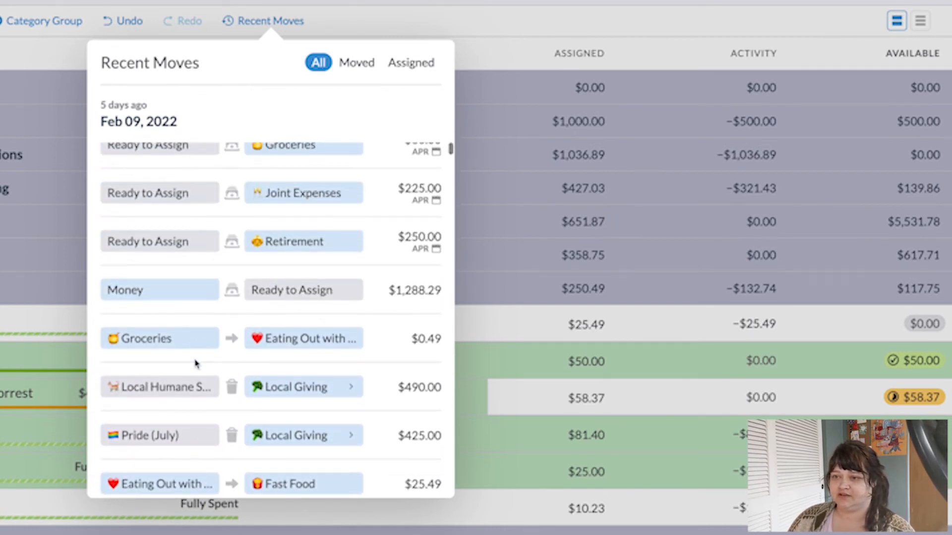
scroll(171, 164, "up", 2)
scroll(171, 165, "up", 8)
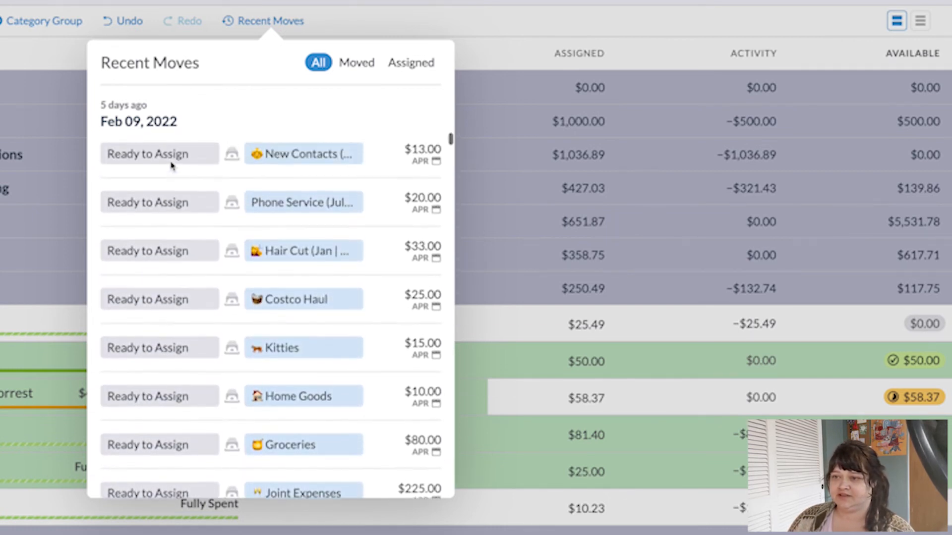
scroll(171, 165, "down", 10)
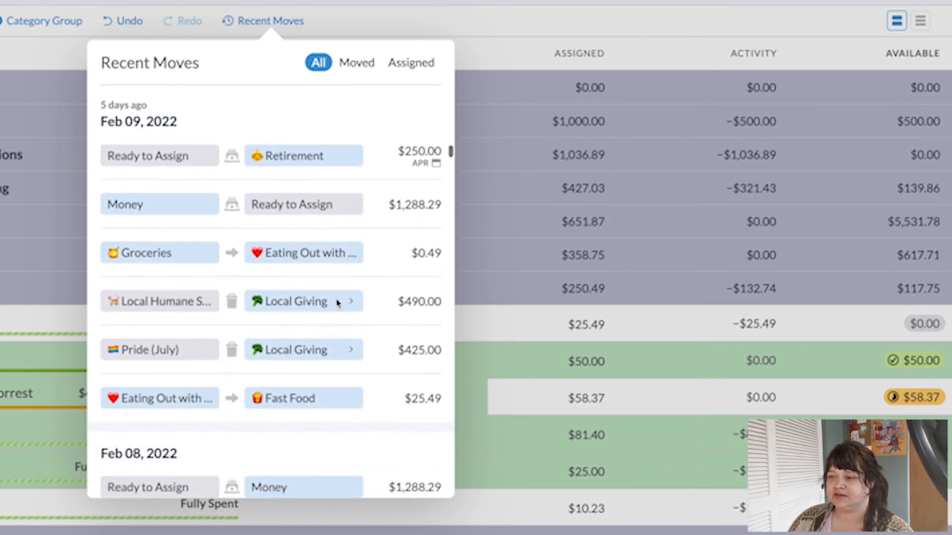
- Examine the monthly assigned amounts behind the Feb 09 $490.00 transfer to Local Giving, and collapse the details
scroll(345, 302, "up", 2)
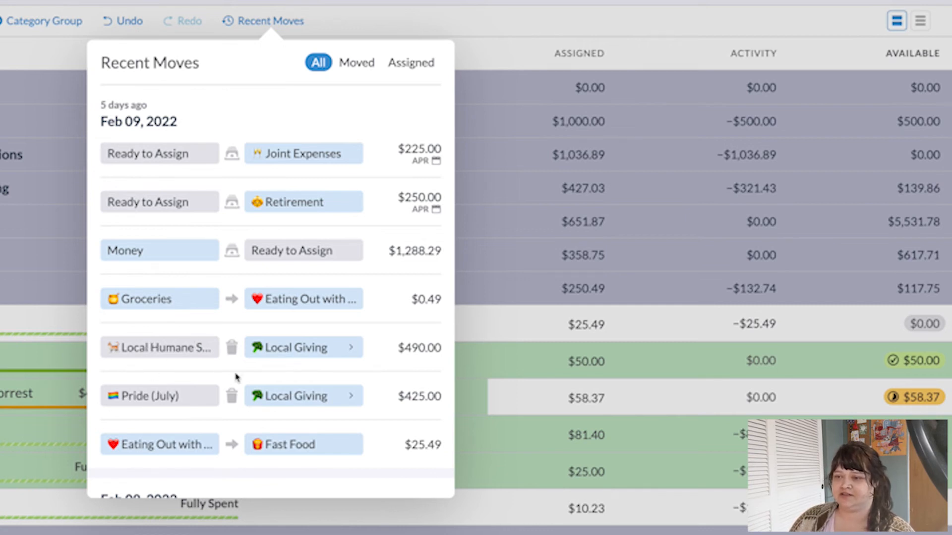
left_click(350, 352)
scroll(250, 377, "down", 2)
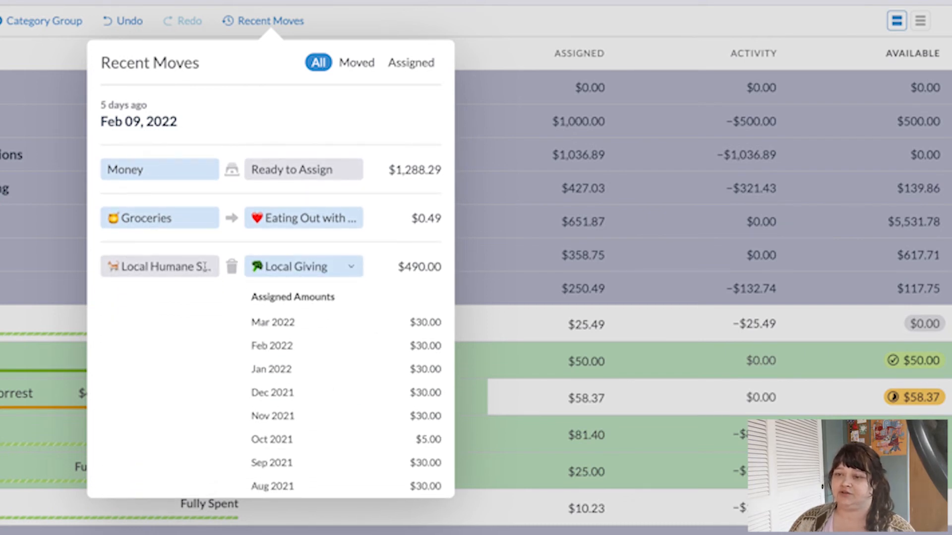
left_click(350, 266)
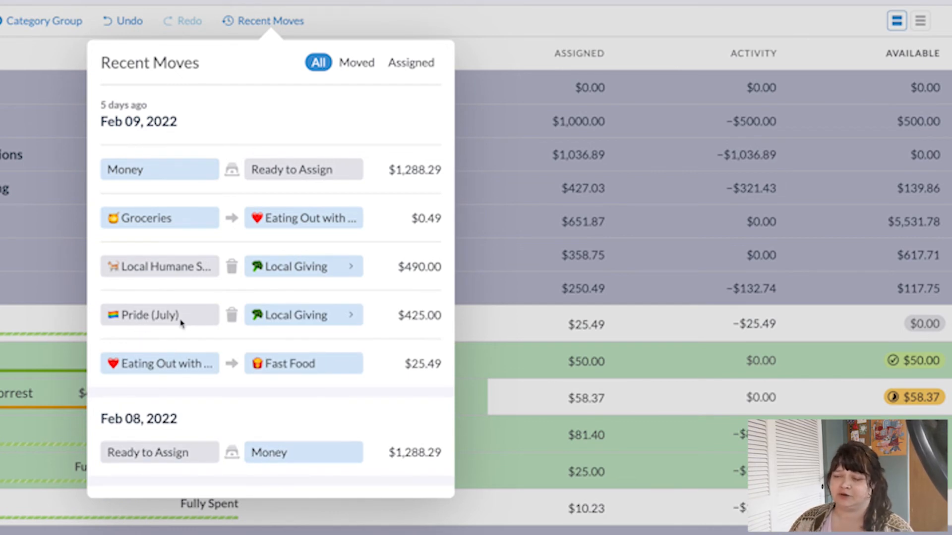
mouse_move(180, 323)
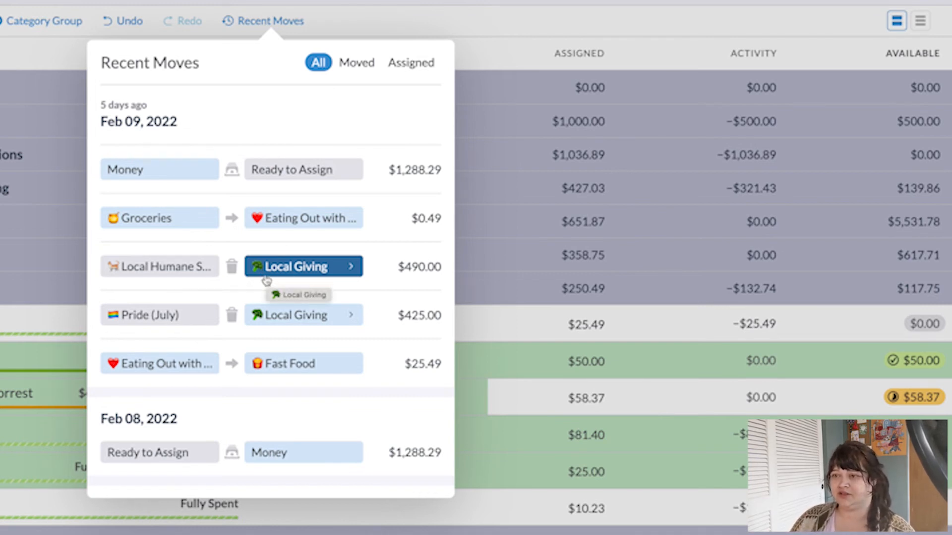
- Review the Feb 09 moves out of Money and the April assignments from Retirement back through Hair Cut
scroll(238, 285, "up", 2)
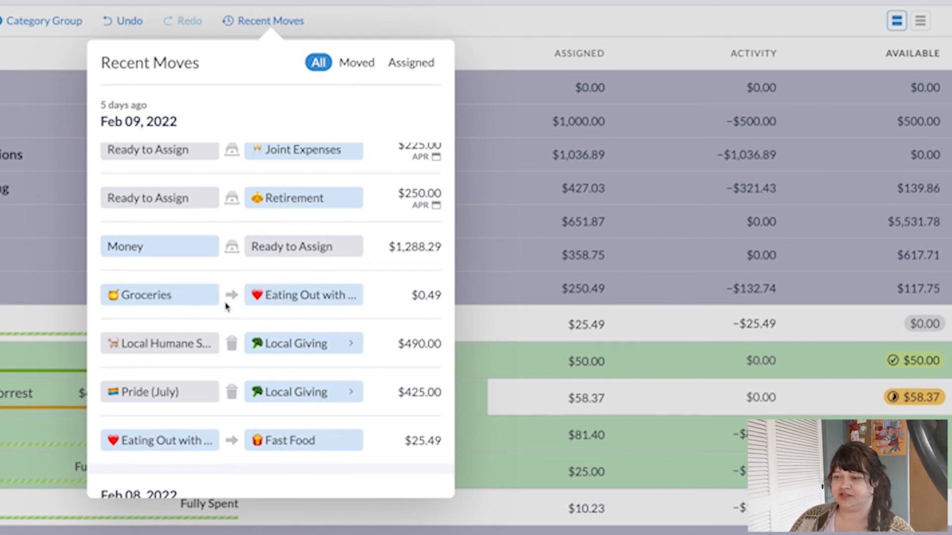
scroll(174, 269, "up", 2)
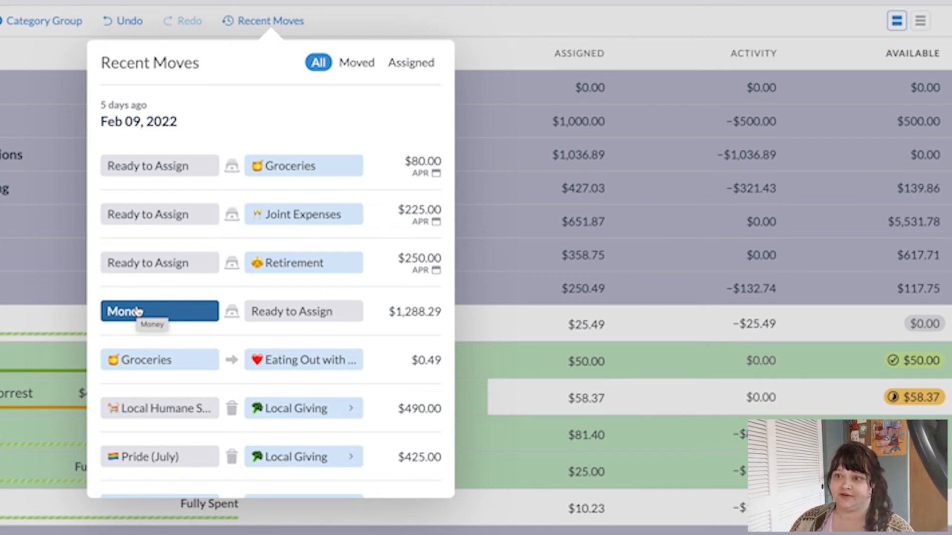
scroll(138, 311, "up", 1)
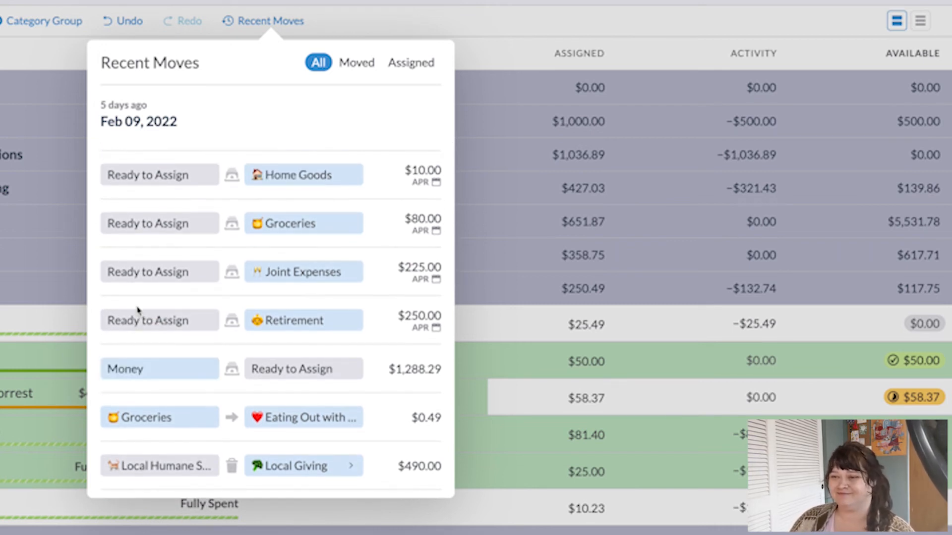
scroll(138, 310, "up", 1)
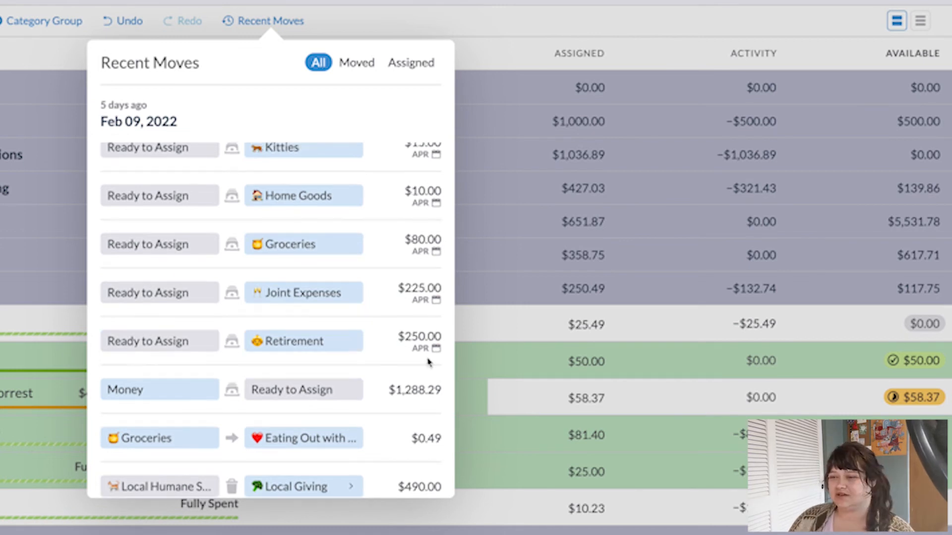
left_click_drag(413, 348, 432, 351)
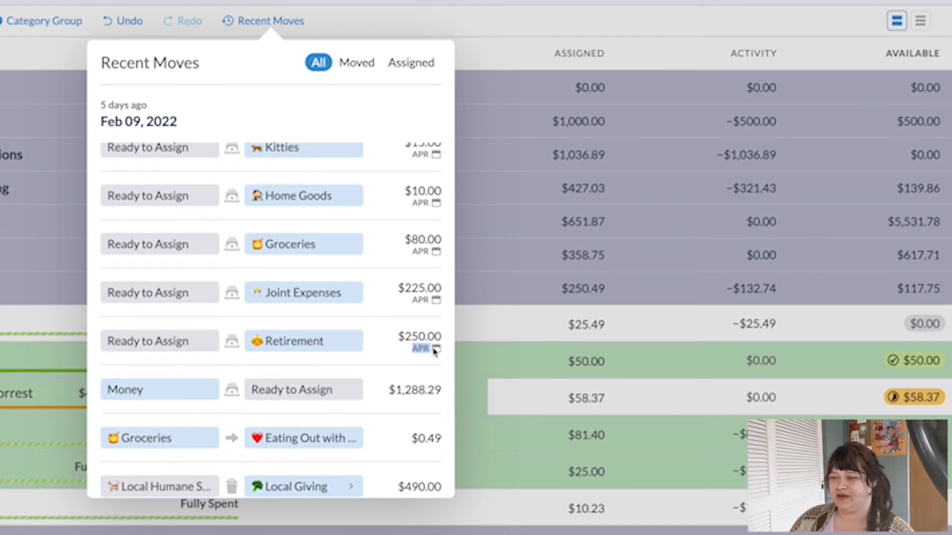
left_click(387, 358)
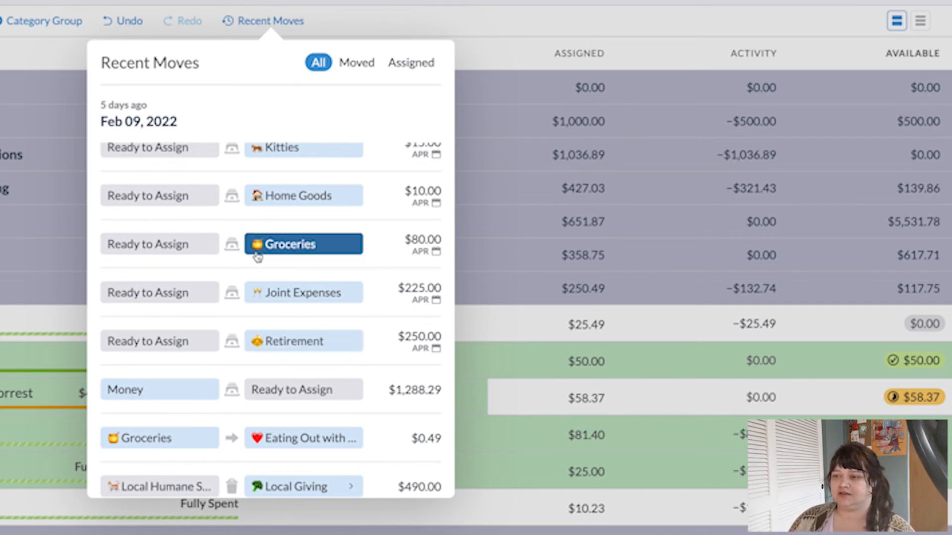
scroll(257, 256, "up", 1)
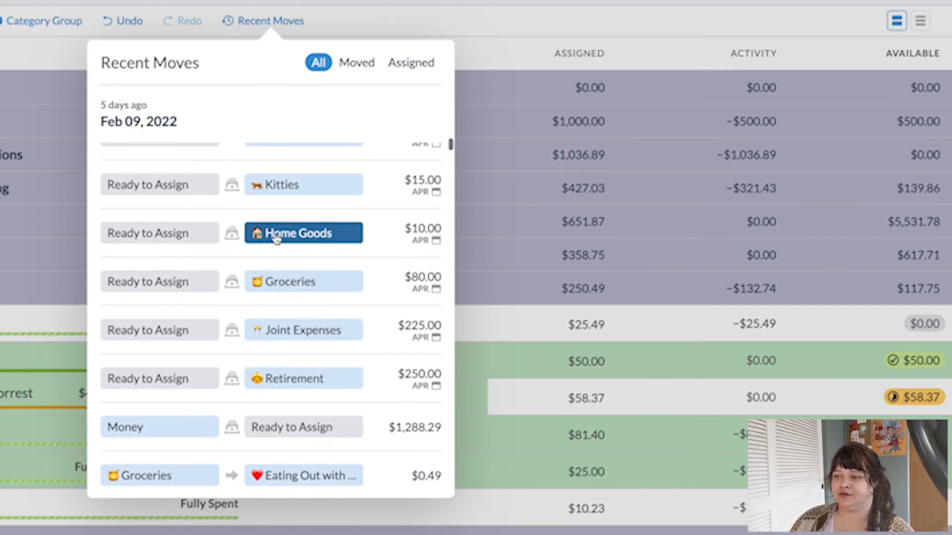
scroll(280, 243, "up", 1)
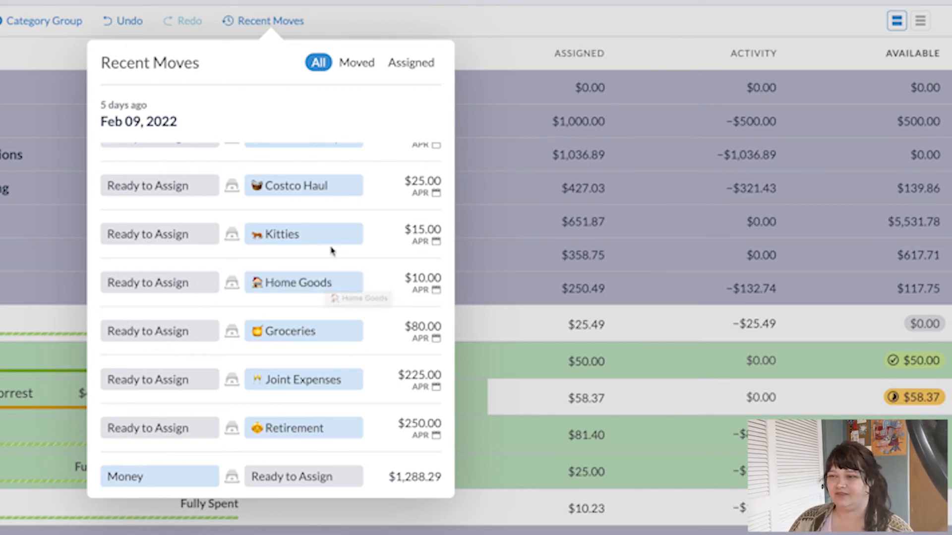
scroll(346, 246, "up", 2)
scroll(393, 266, "up", 3)
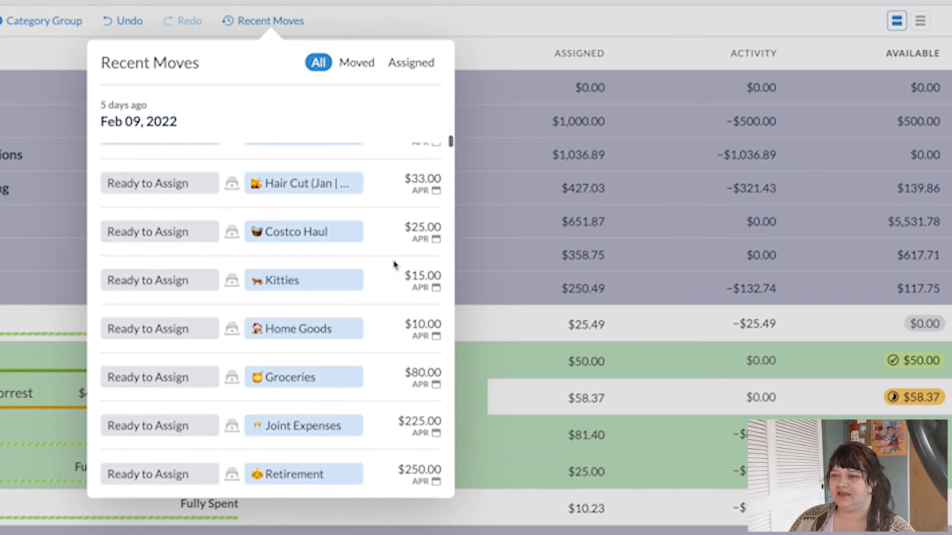
- Review the Feb 09 April assignments from Hair Cut back through Local Giving, Scholars, Tis the Season and Brunch to Coffee
scroll(290, 260, "up", 5)
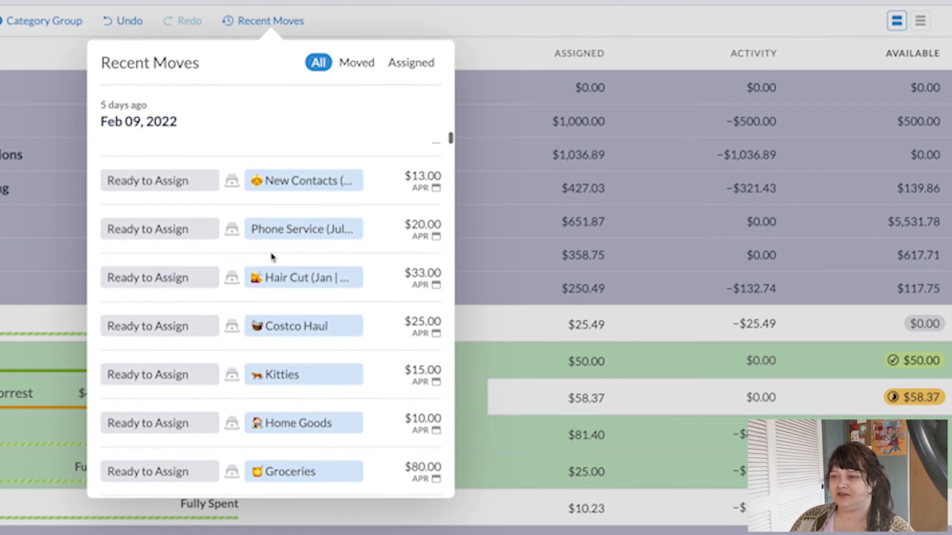
scroll(272, 256, "up", 4)
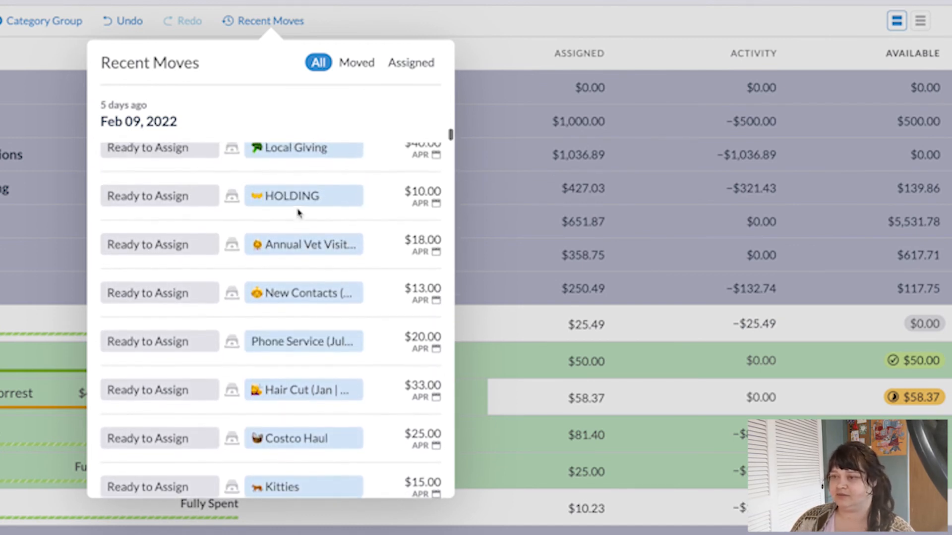
scroll(255, 297, "up", 1)
scroll(299, 248, "up", 2)
scroll(299, 247, "up", 2)
scroll(303, 249, "up", 4)
scroll(304, 248, "up", 3)
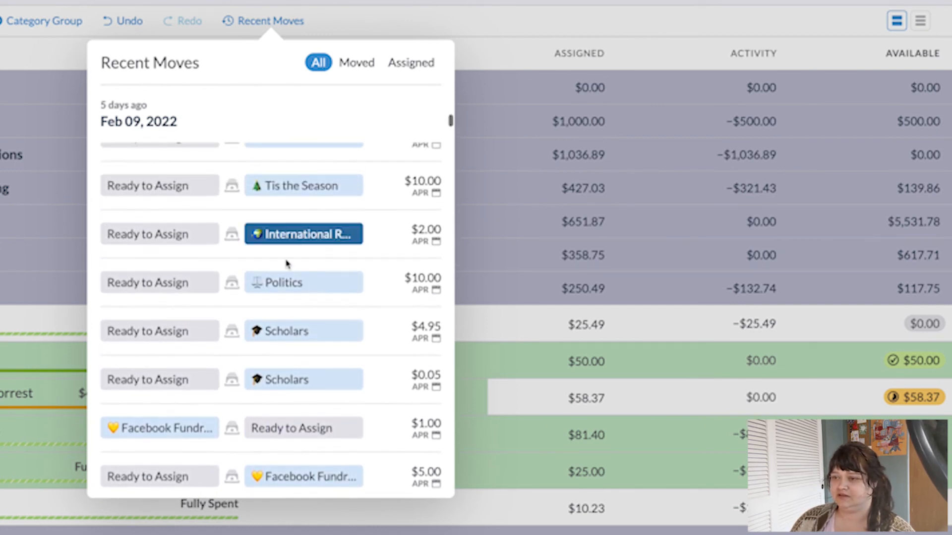
scroll(308, 283, "up", 2)
scroll(311, 272, "up", 2)
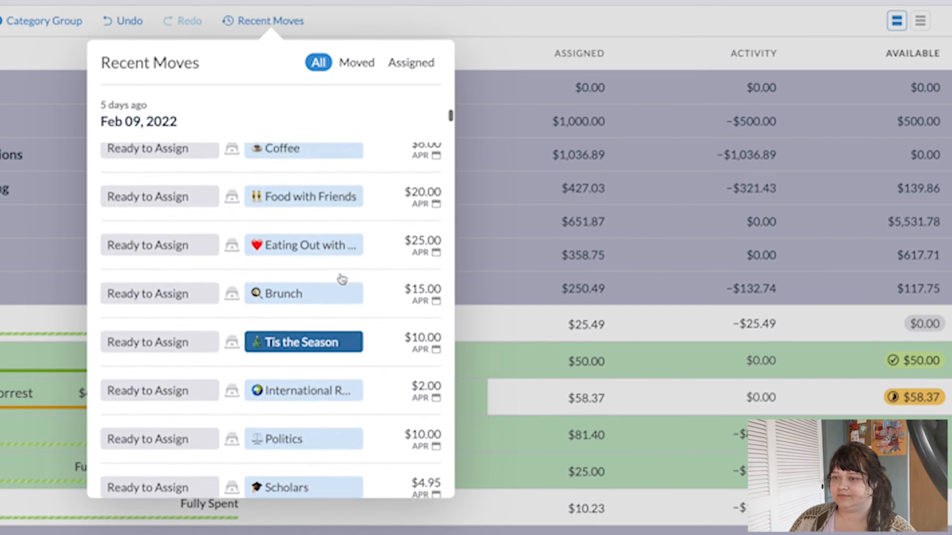
scroll(319, 224, "up", 1)
scroll(318, 224, "up", 1)
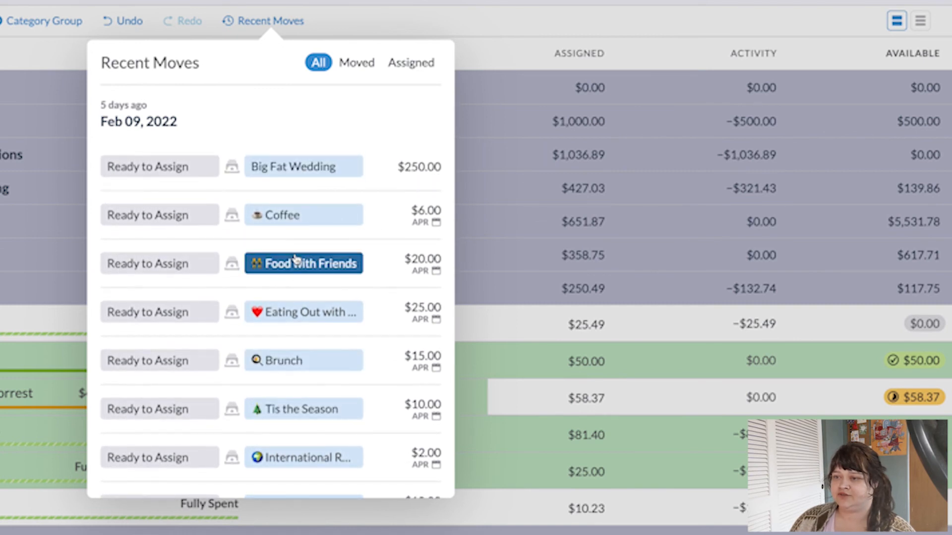
- Examine the Feb 09 assignments from Ready to Assign to Big Fat Wedding, Auto Deductible and Medical Deductible
scroll(298, 258, "up", 2)
scroll(296, 259, "up", 2)
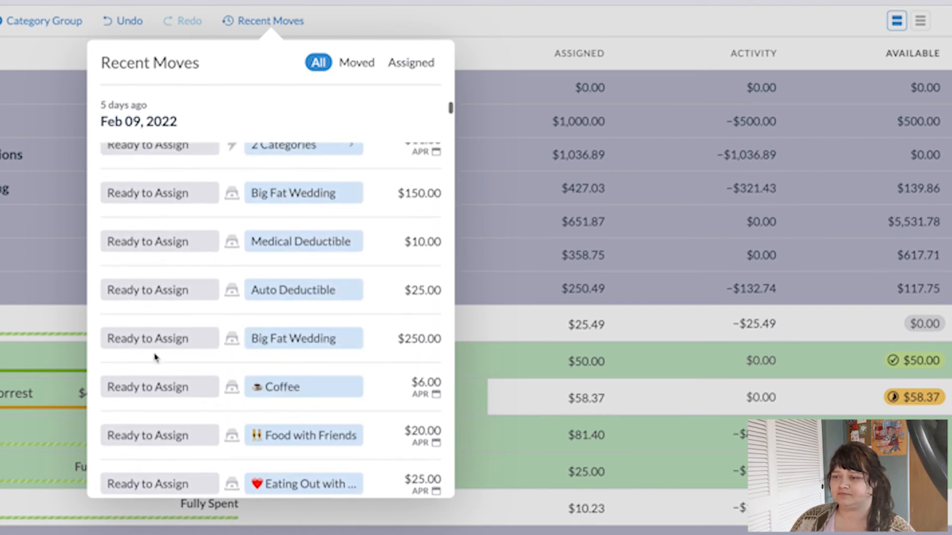
scroll(415, 390, "down", 1)
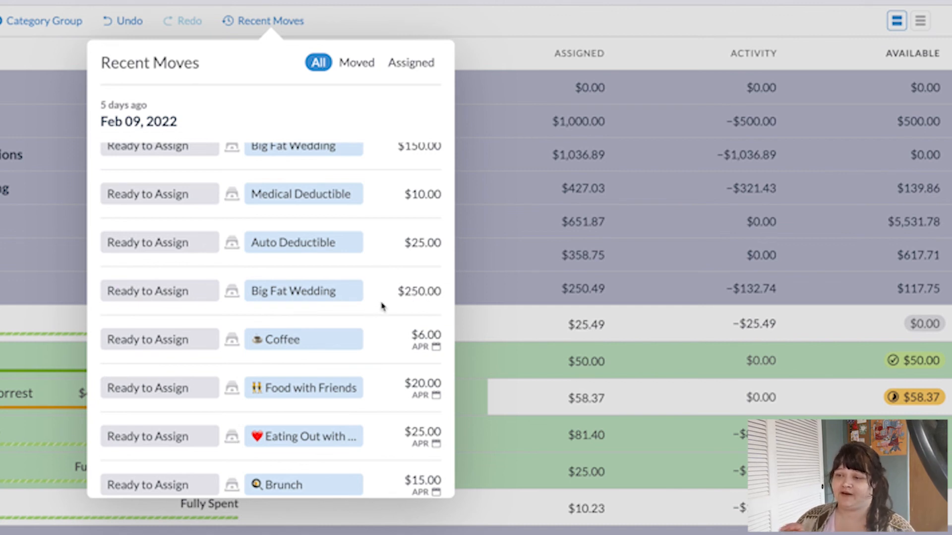
scroll(381, 306, "up", 2)
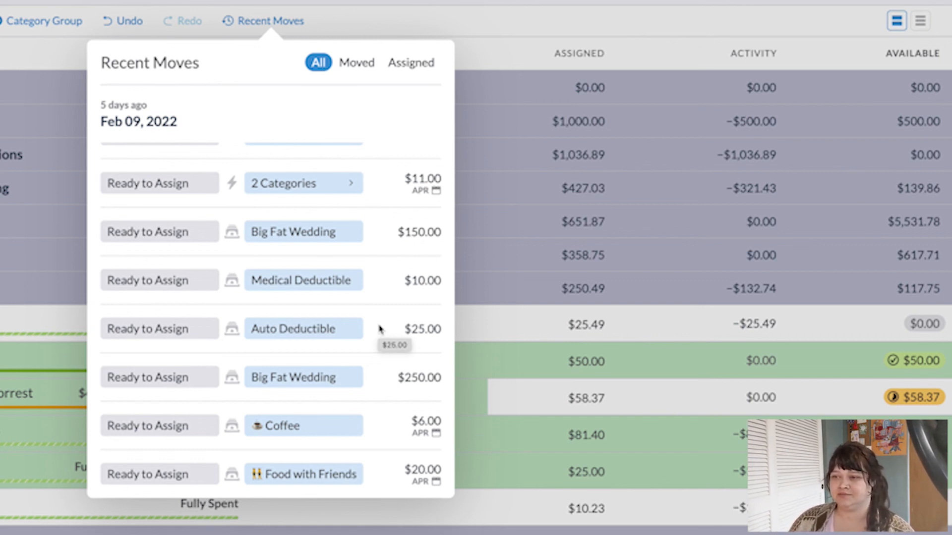
- Examine the categories behind the Feb 09 $11.00 April assignment, collapse the details, and return to the Feb 14 moves
scroll(297, 283, "up", 2)
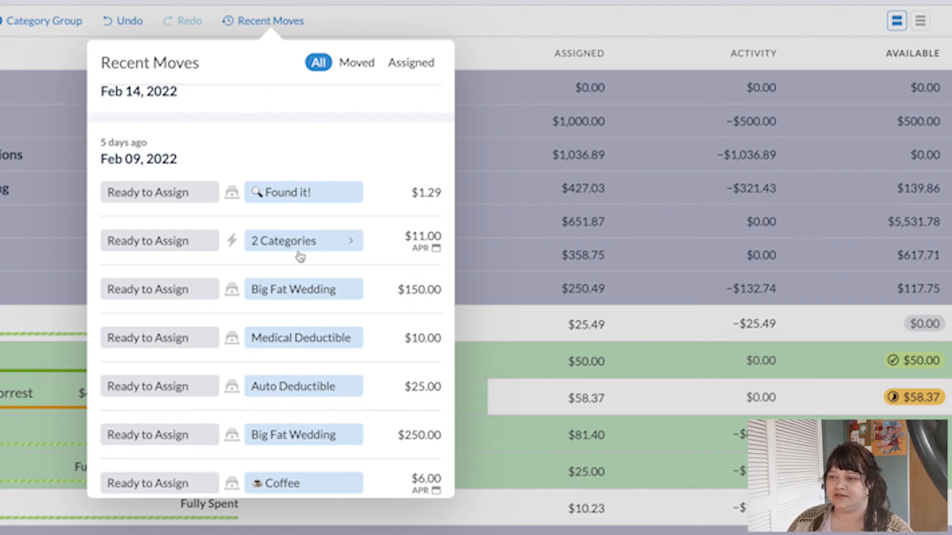
left_click(354, 243)
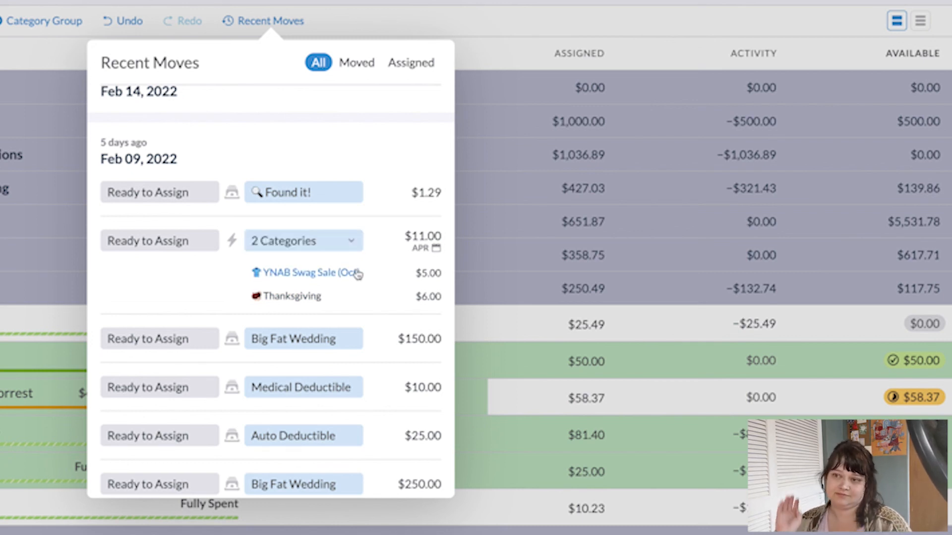
left_click(336, 234)
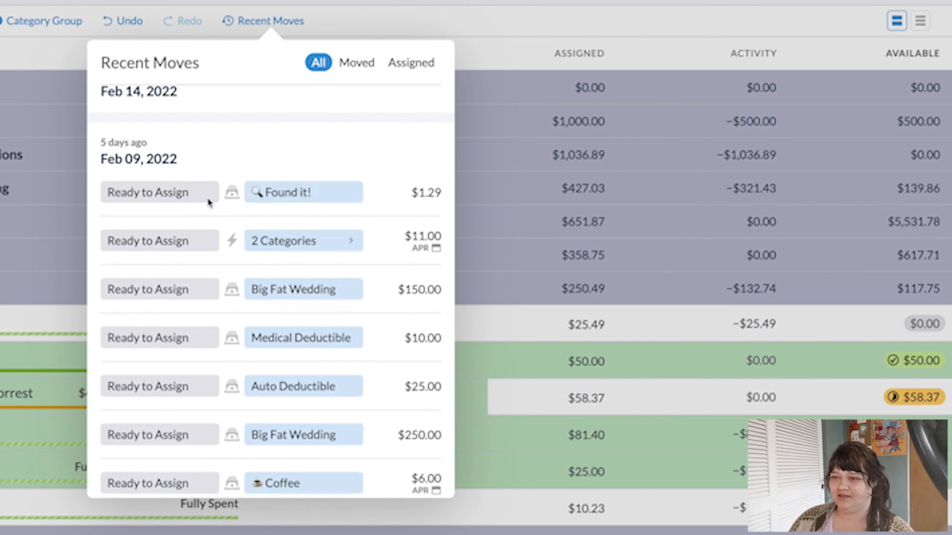
scroll(392, 197, "up", 3)
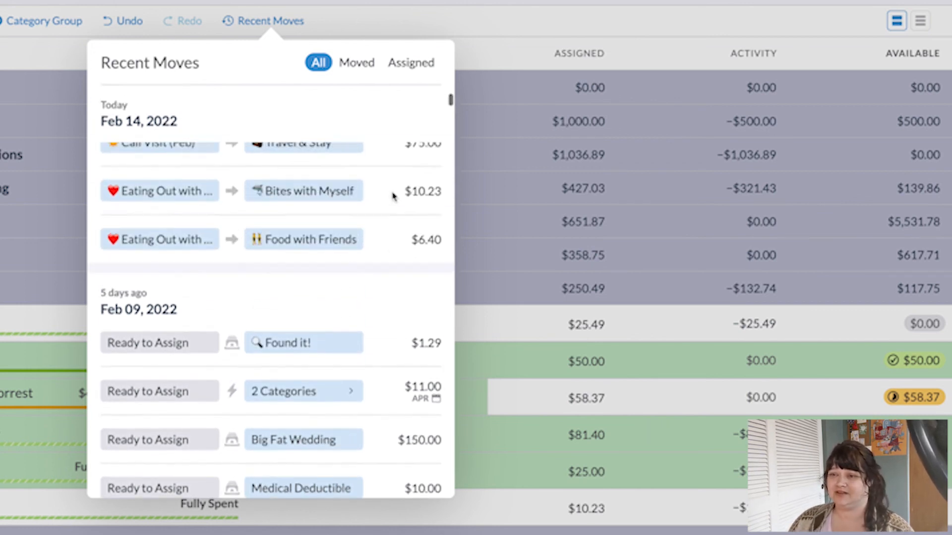